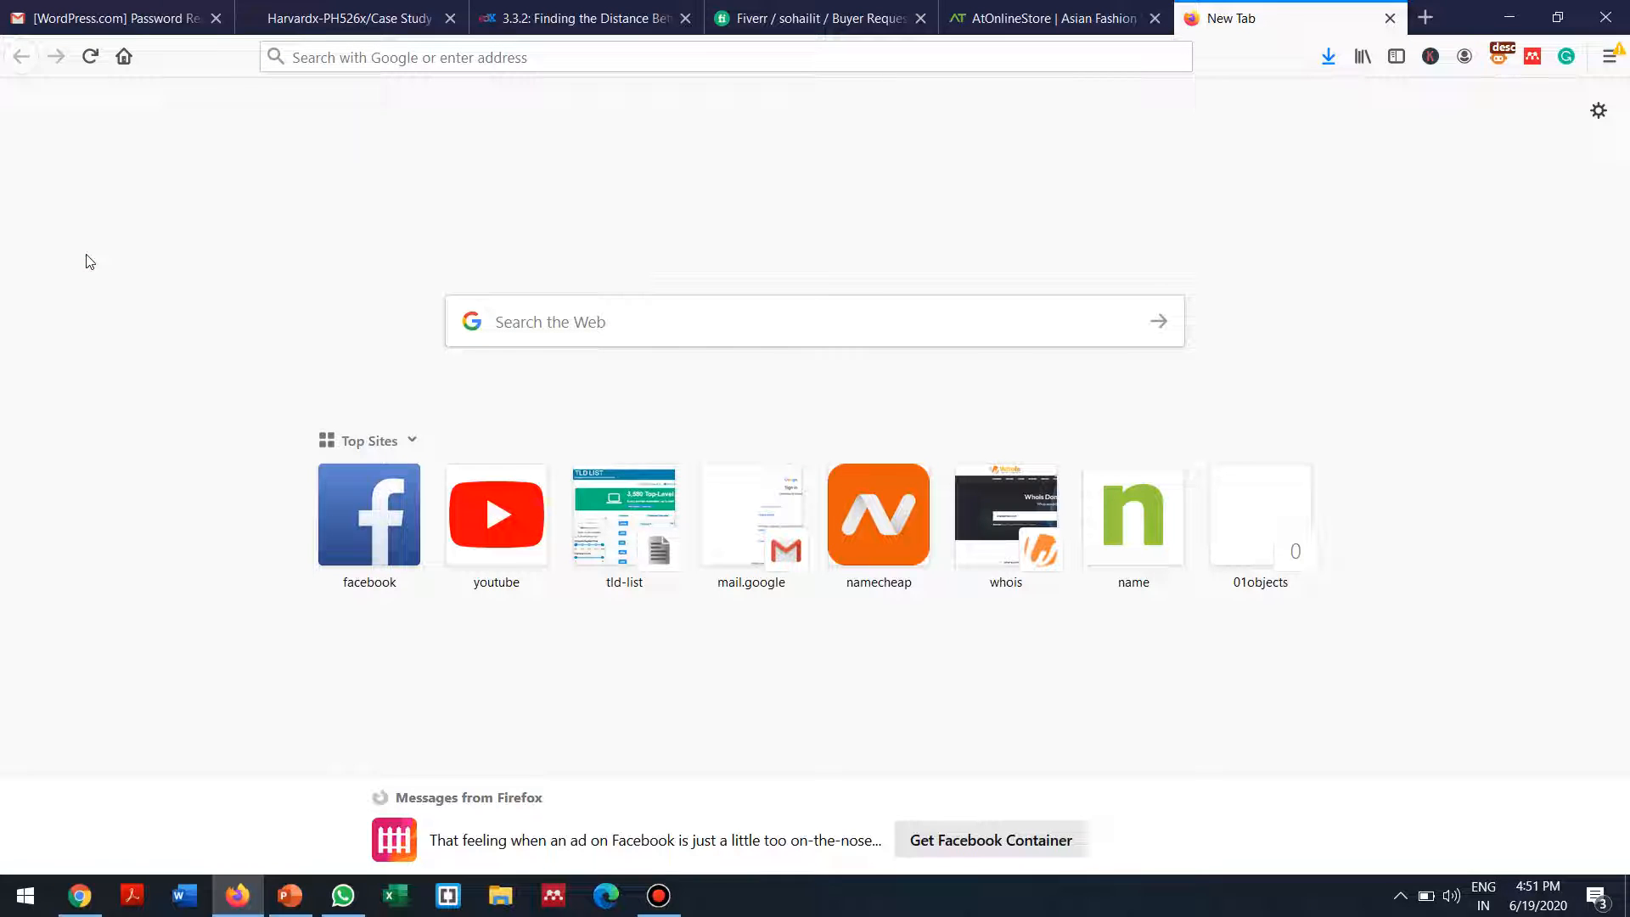
Step: Open the website justaju.com in the browser
left_click(307, 59)
type("just")
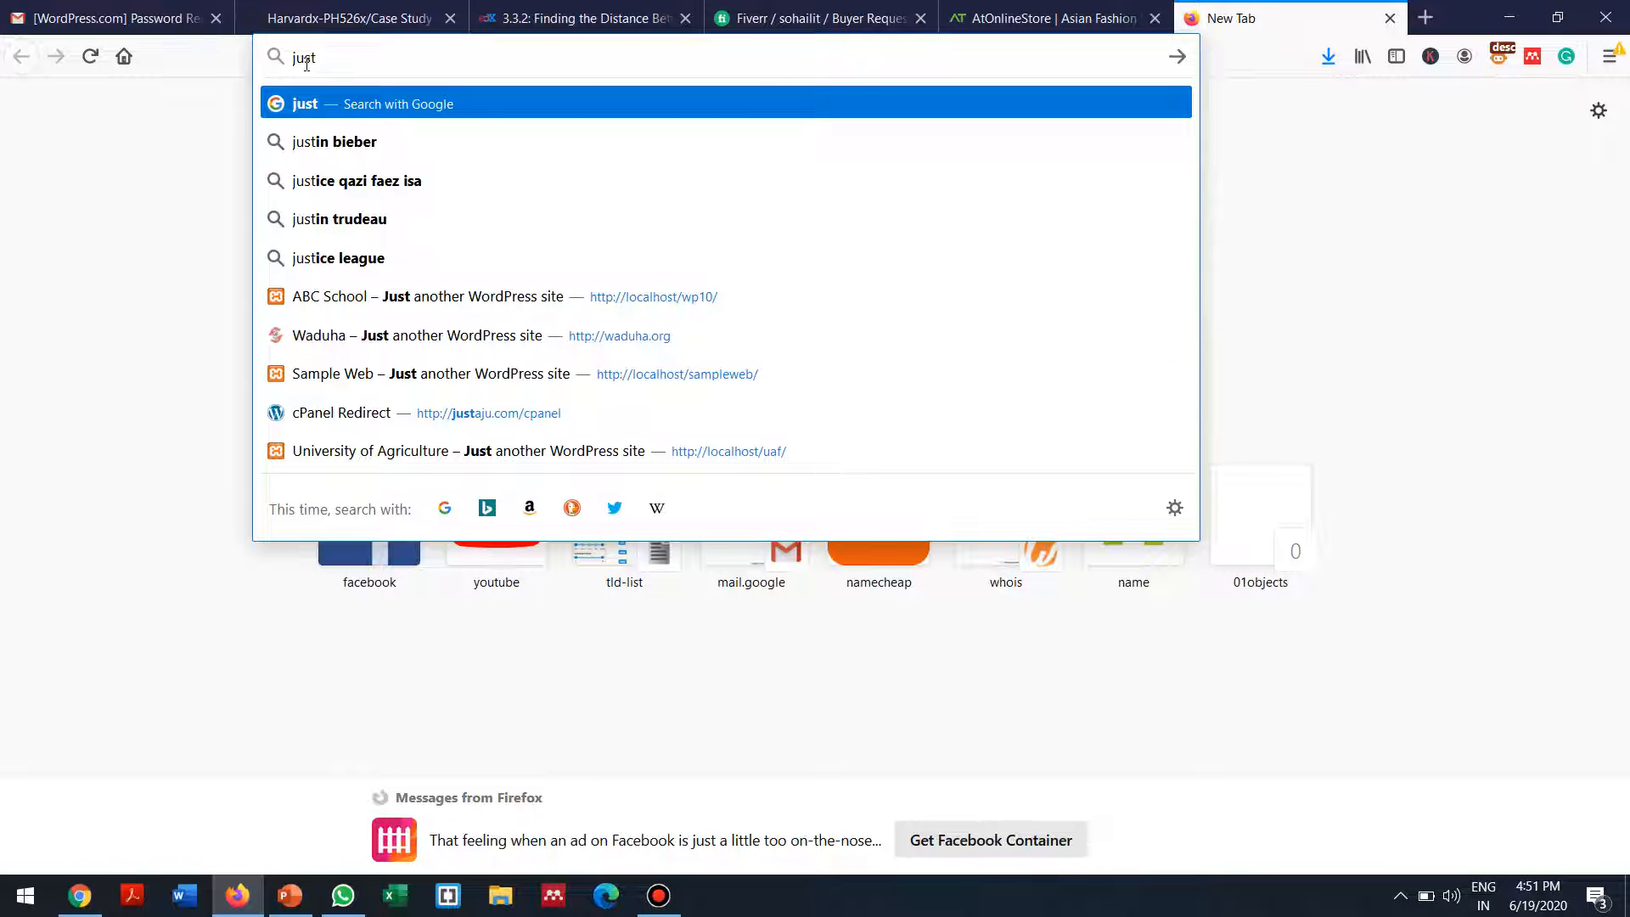
key("BackSpace")
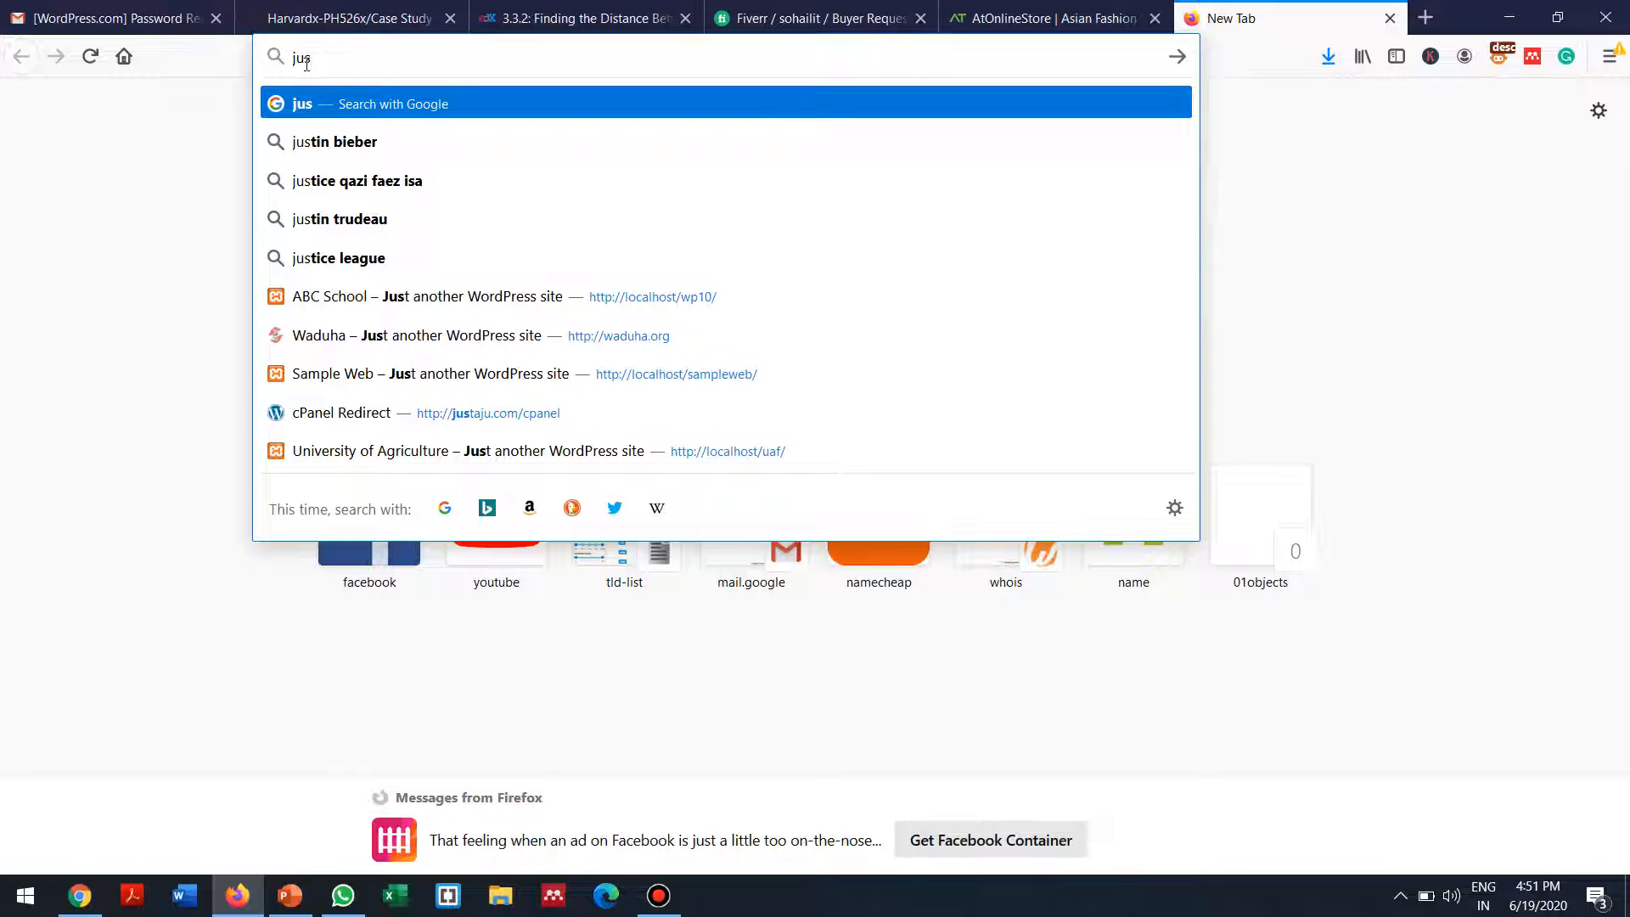
type("t")
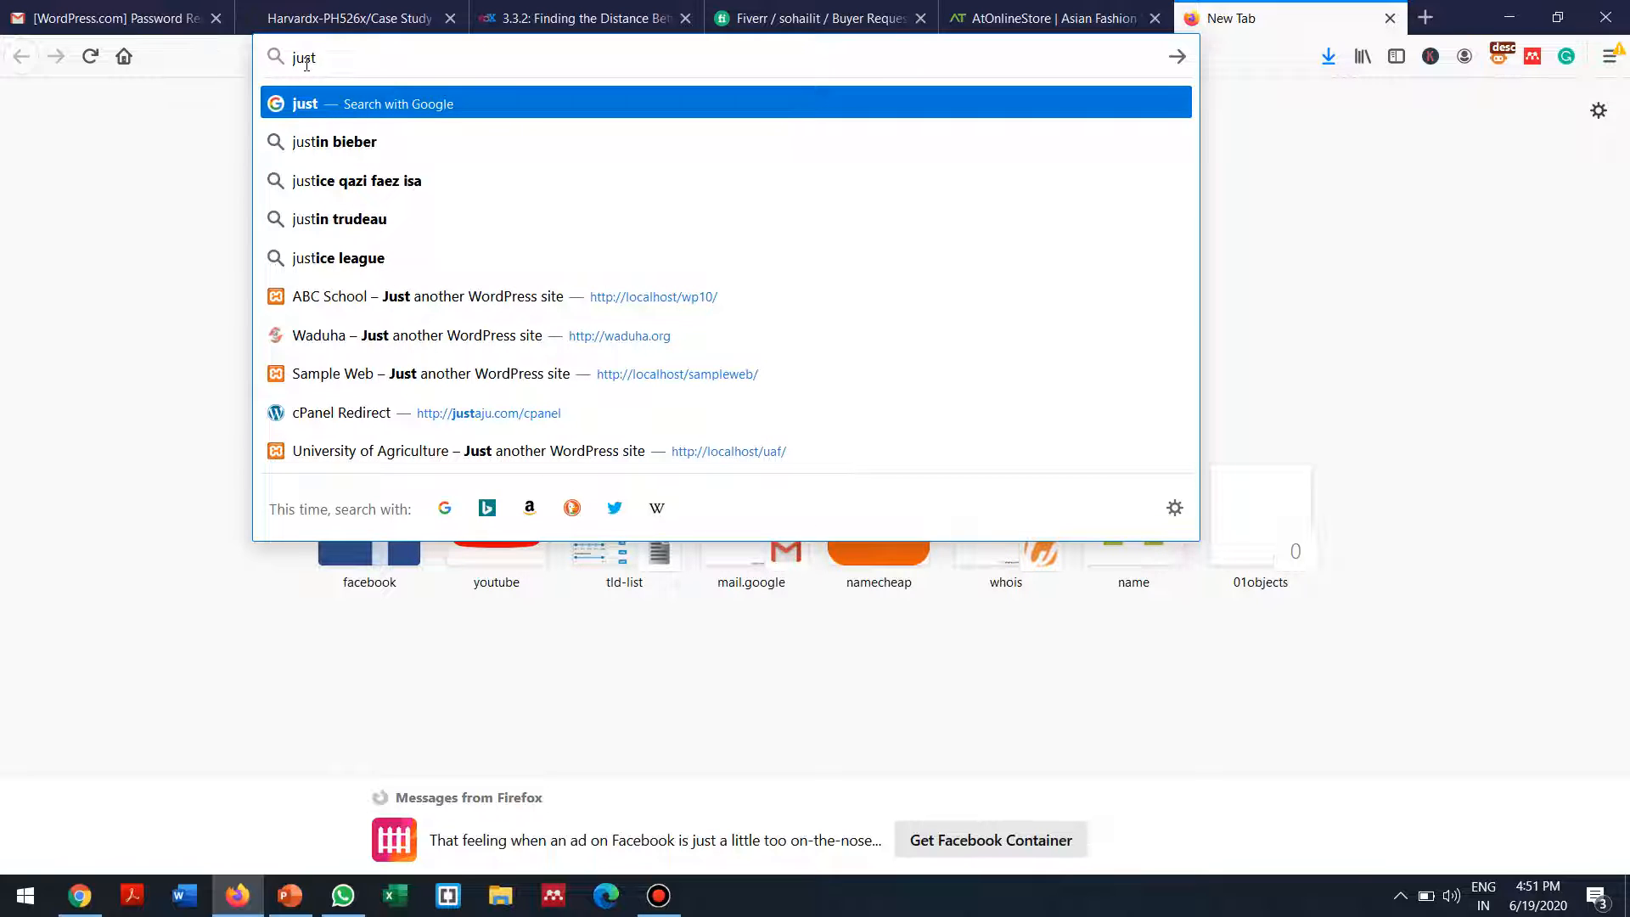
type("aju.co")
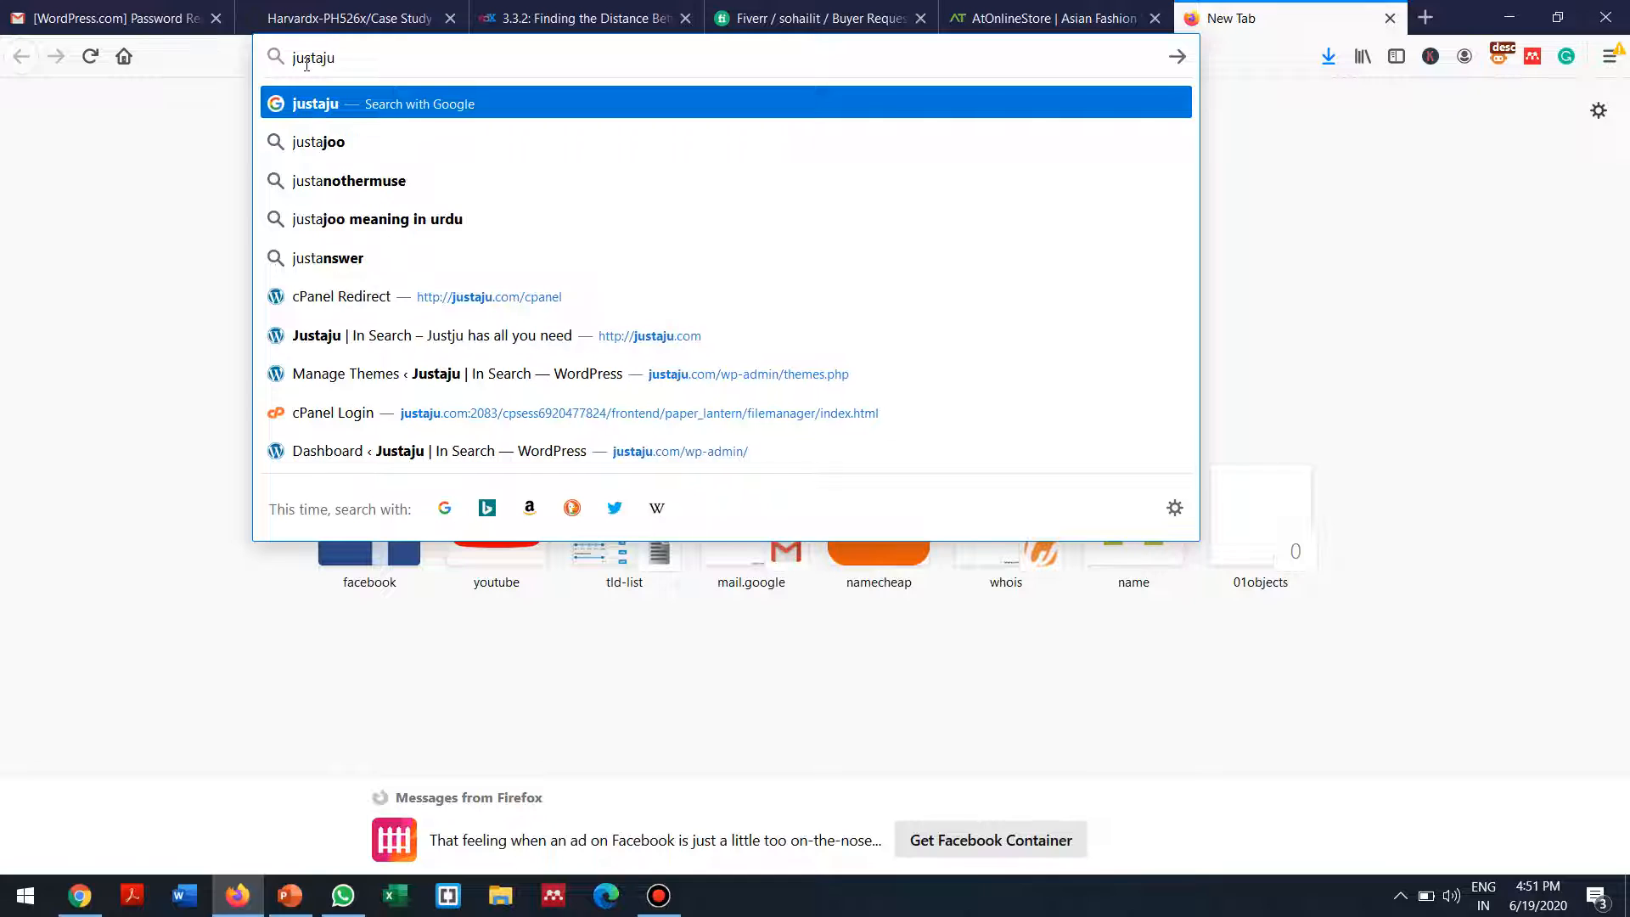
type("m")
key("Return")
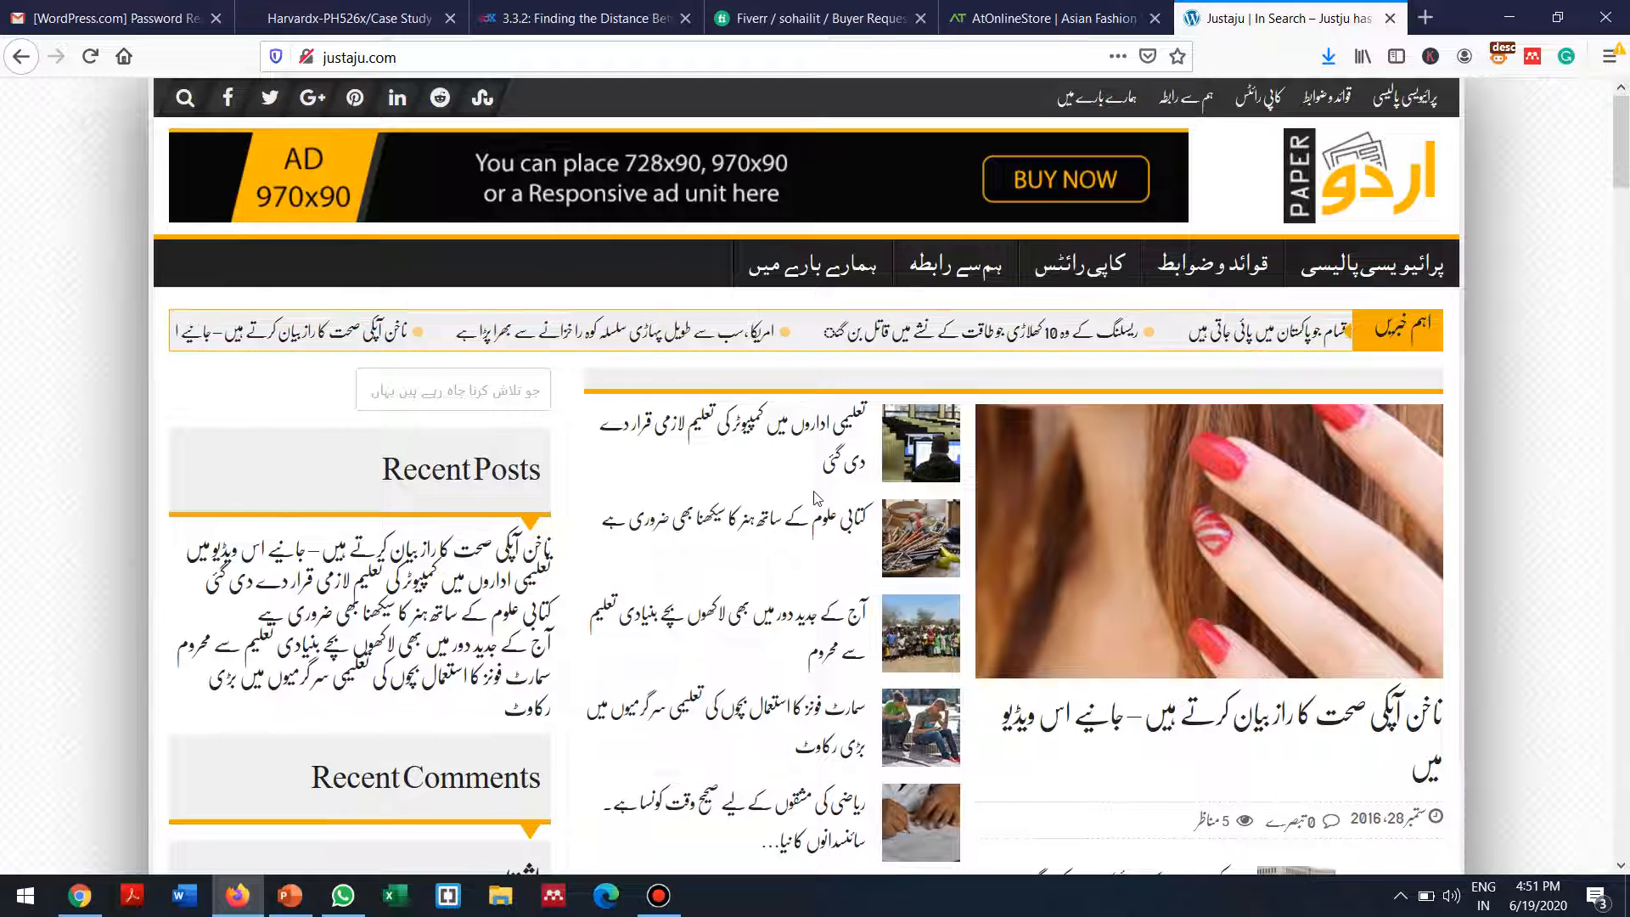
Step: Examine the Urdu news homepage's layout, including its header, post lists, sidebar widgets and ad areas
scroll(815, 498, "down", 3)
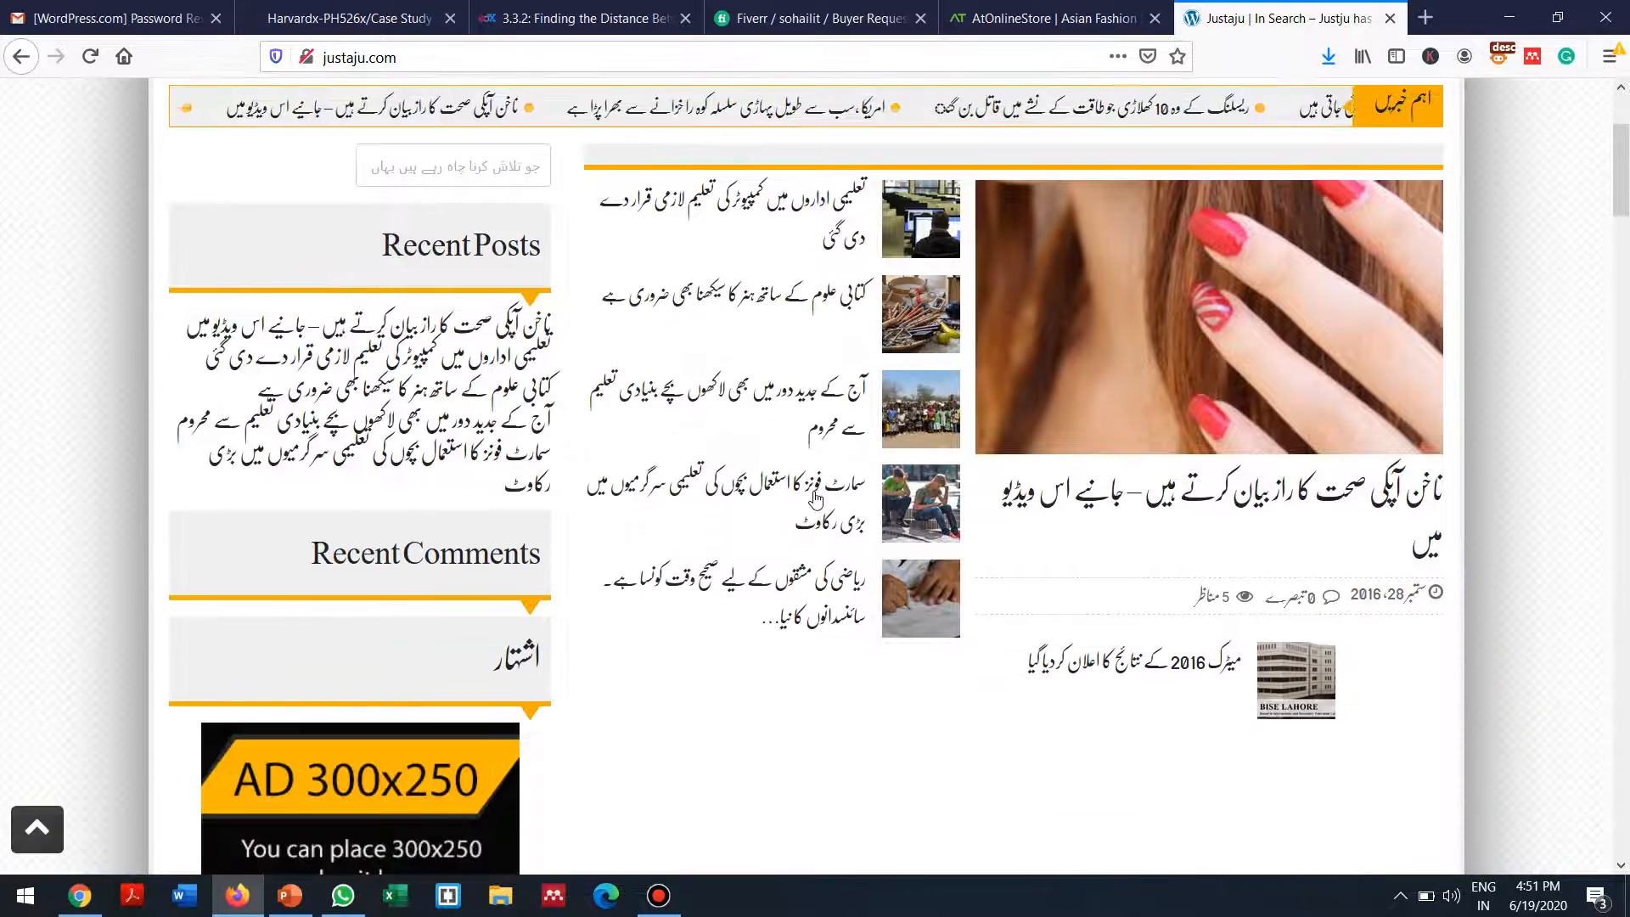
scroll(815, 498, "down", 5)
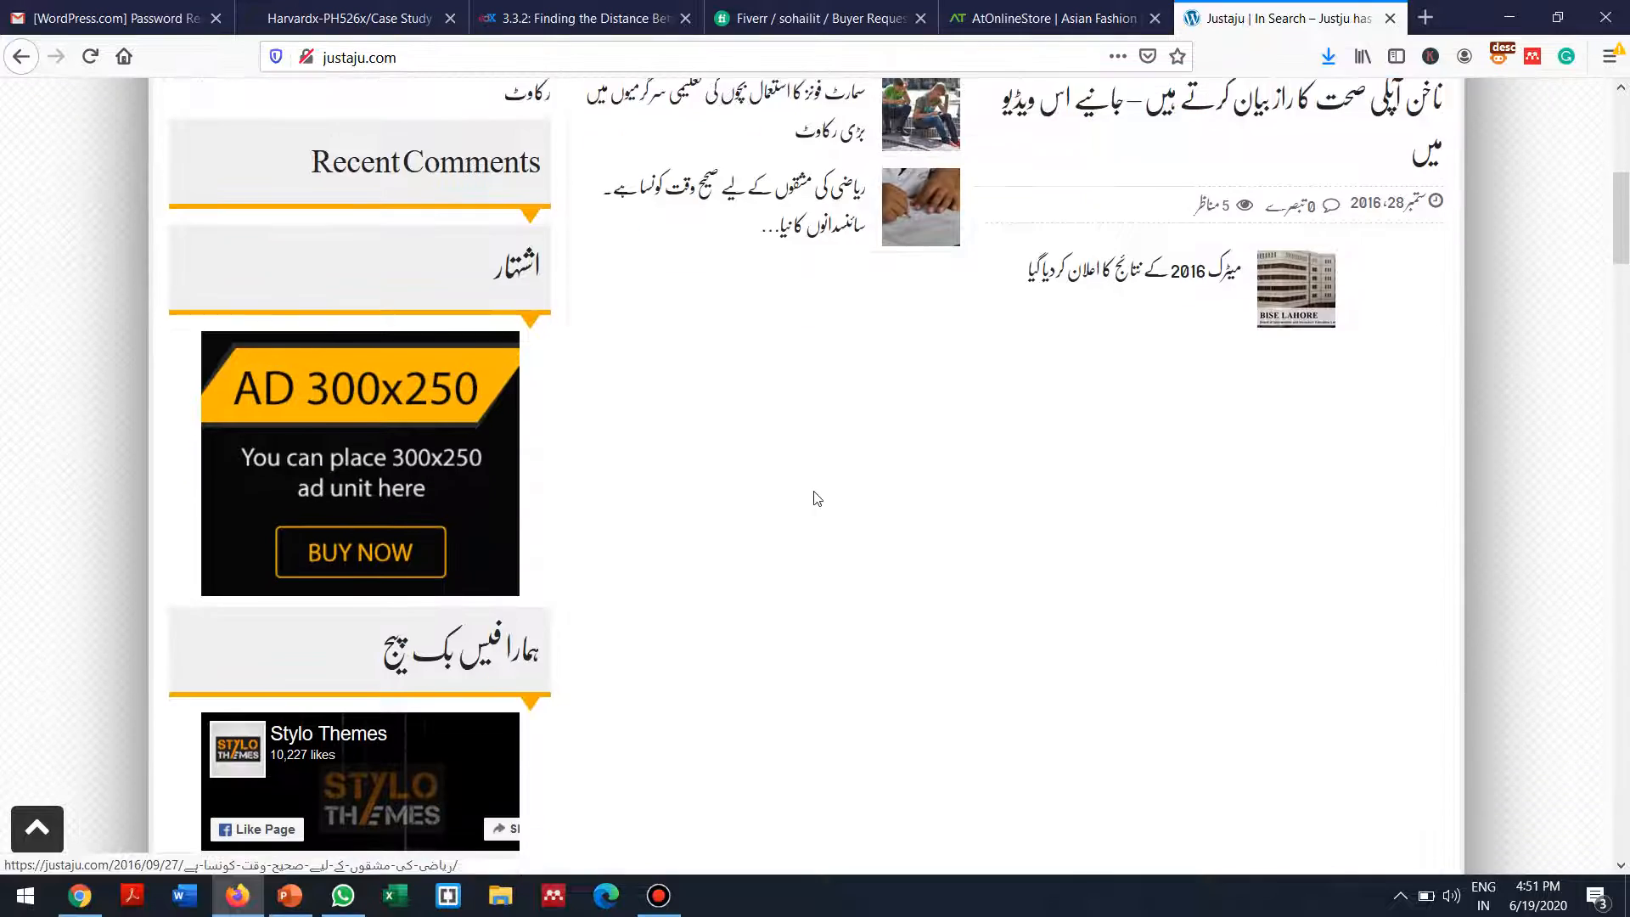
scroll(815, 498, "down", 2)
scroll(815, 498, "up", 4)
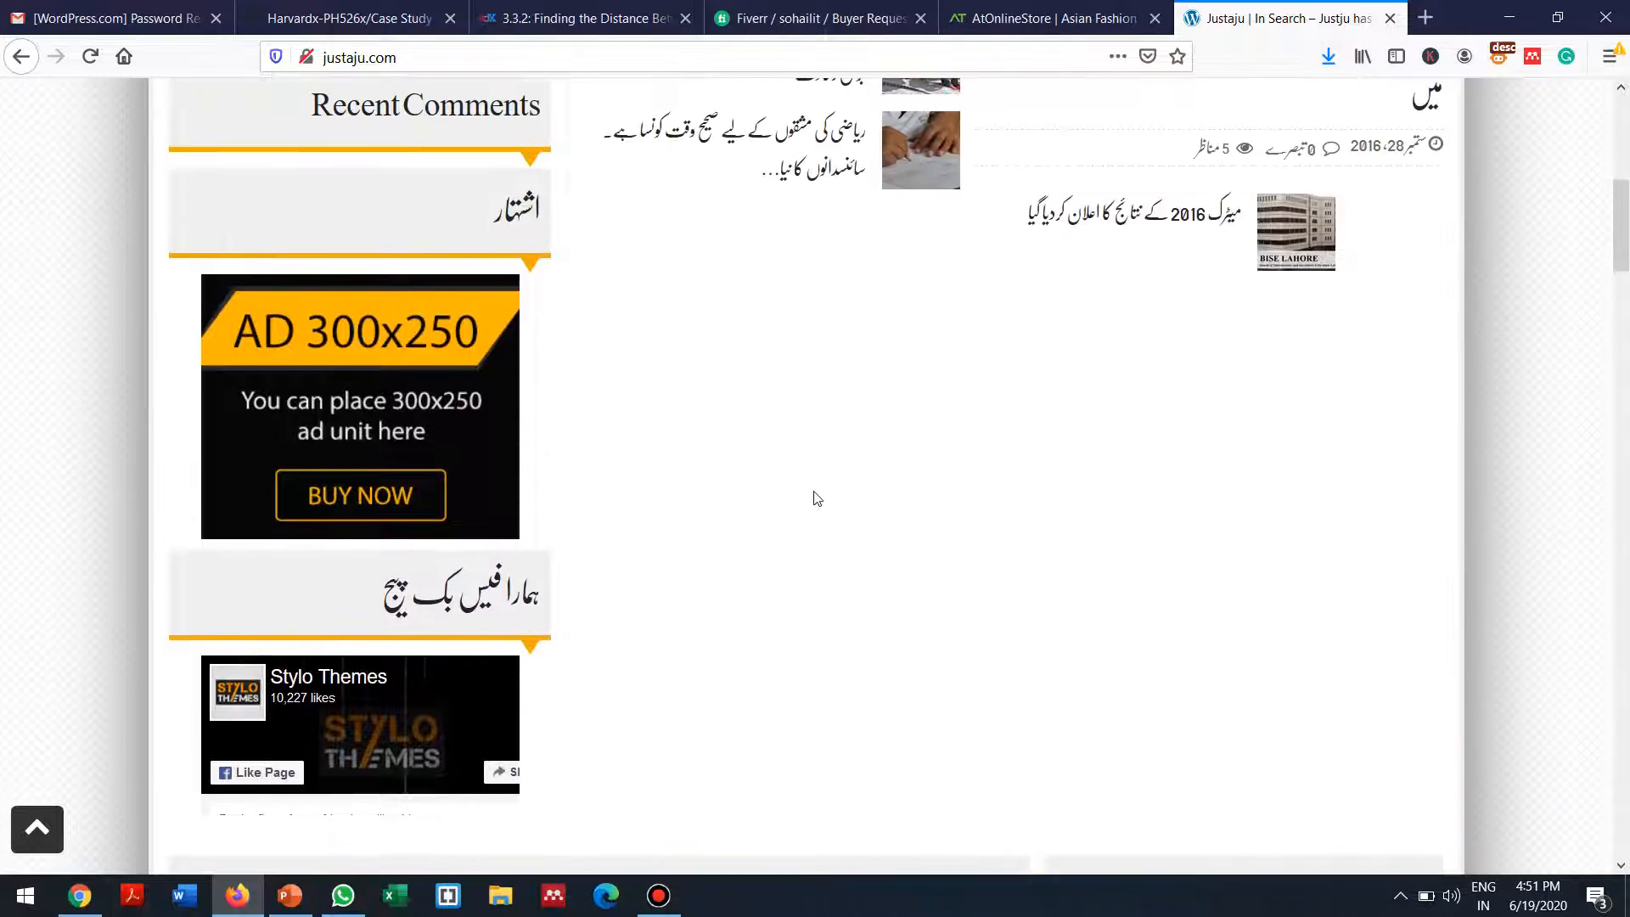
scroll(815, 498, "up", 6)
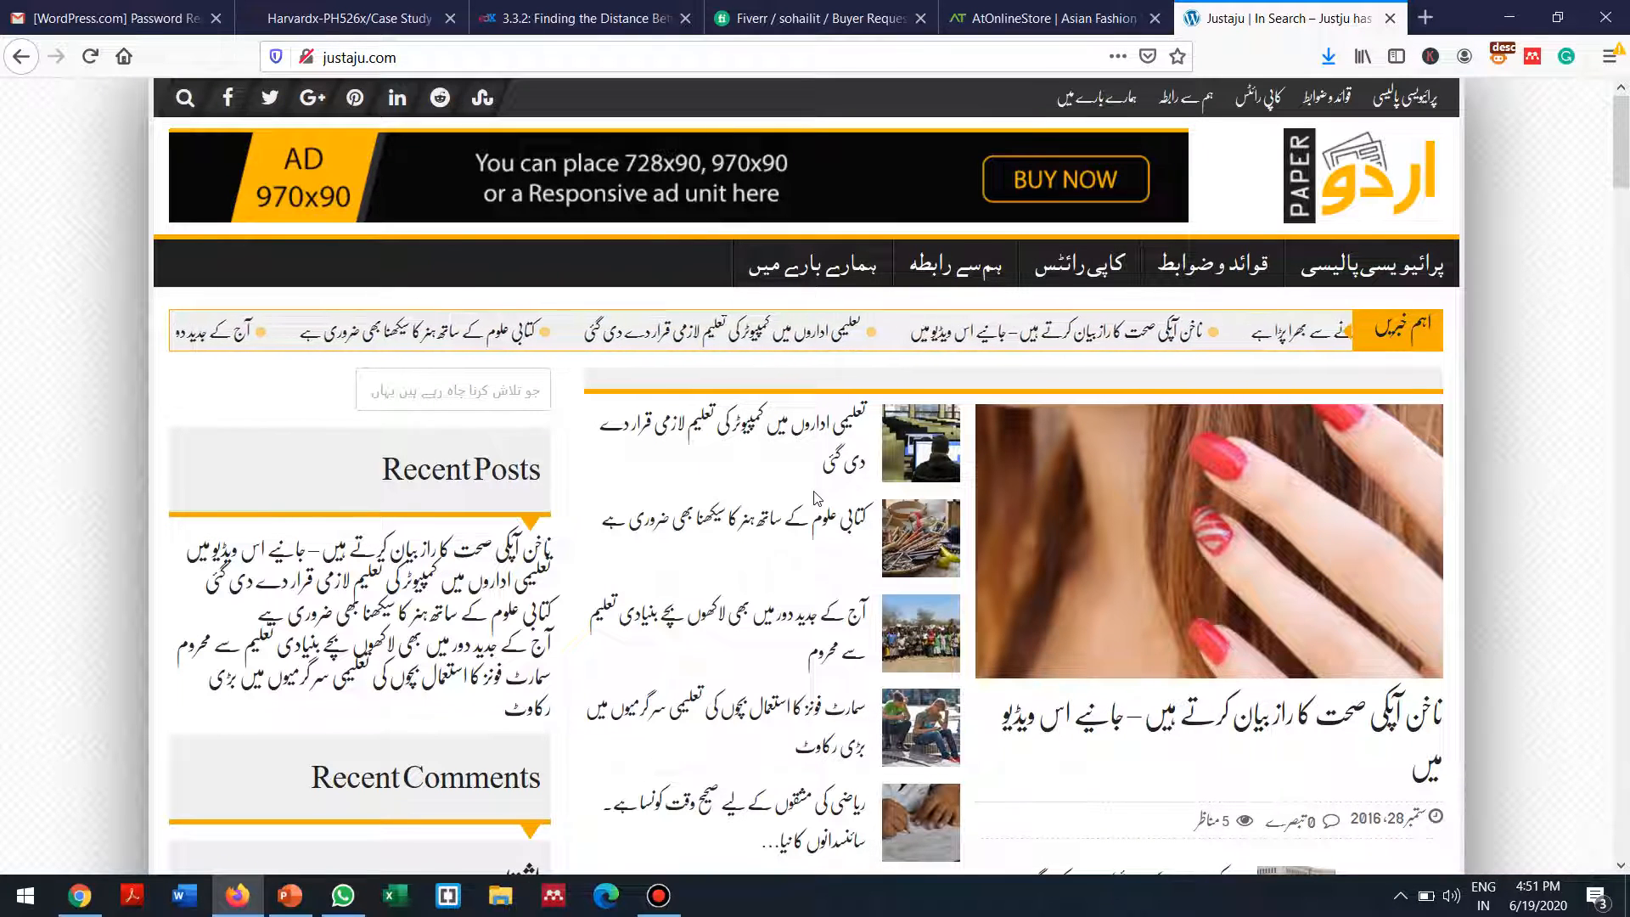
scroll(815, 498, "down", 5)
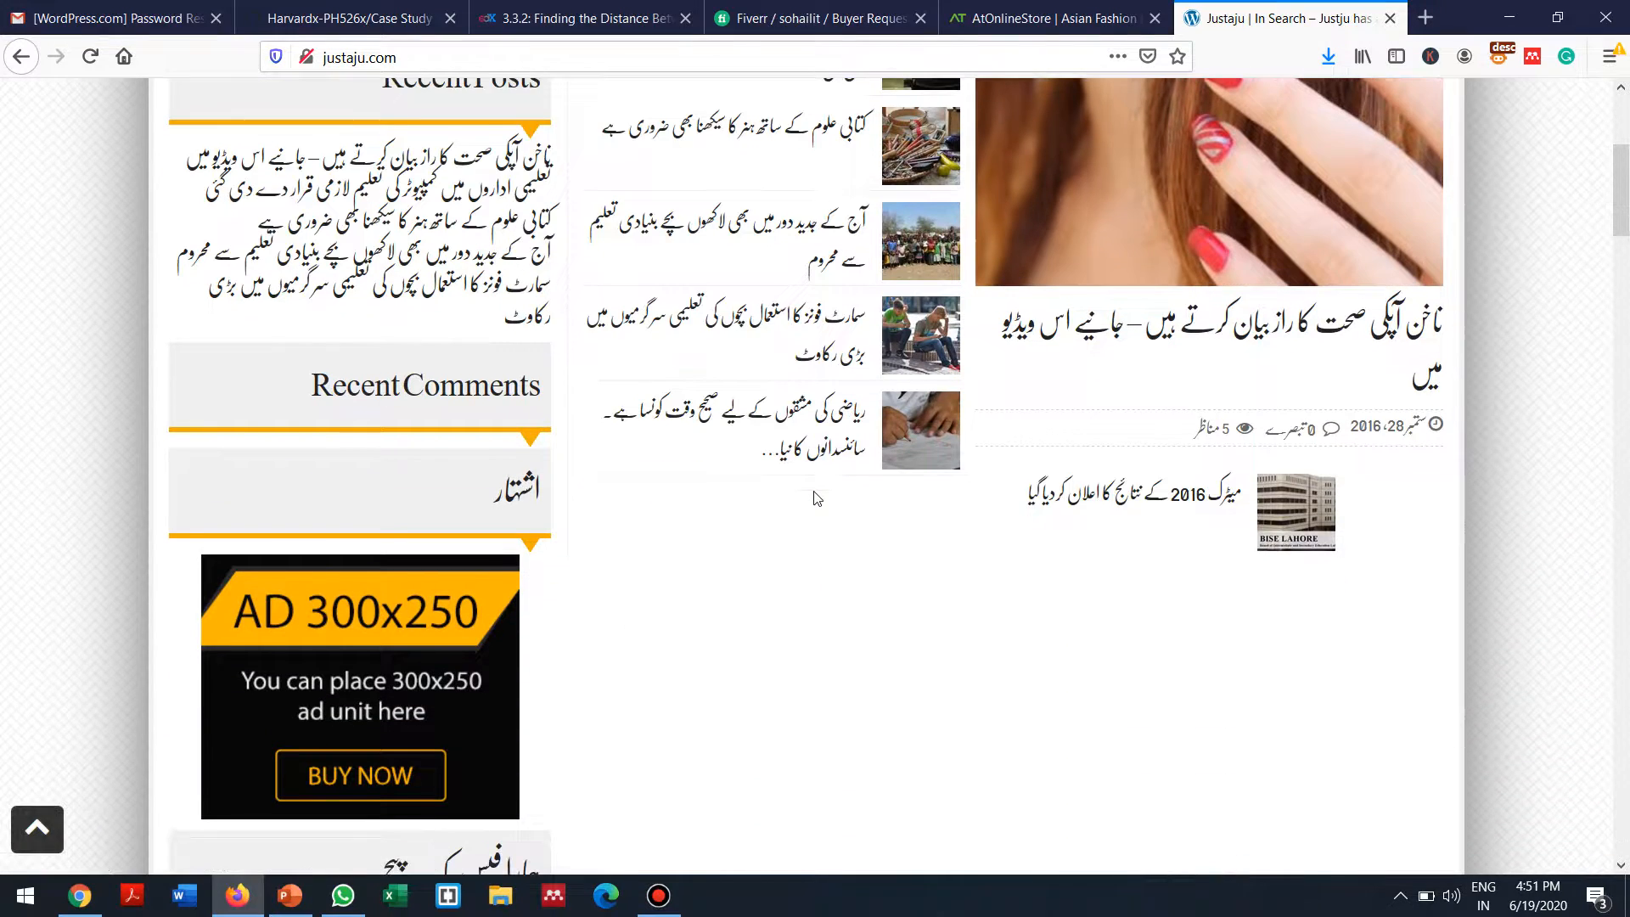
scroll(815, 498, "up", 5)
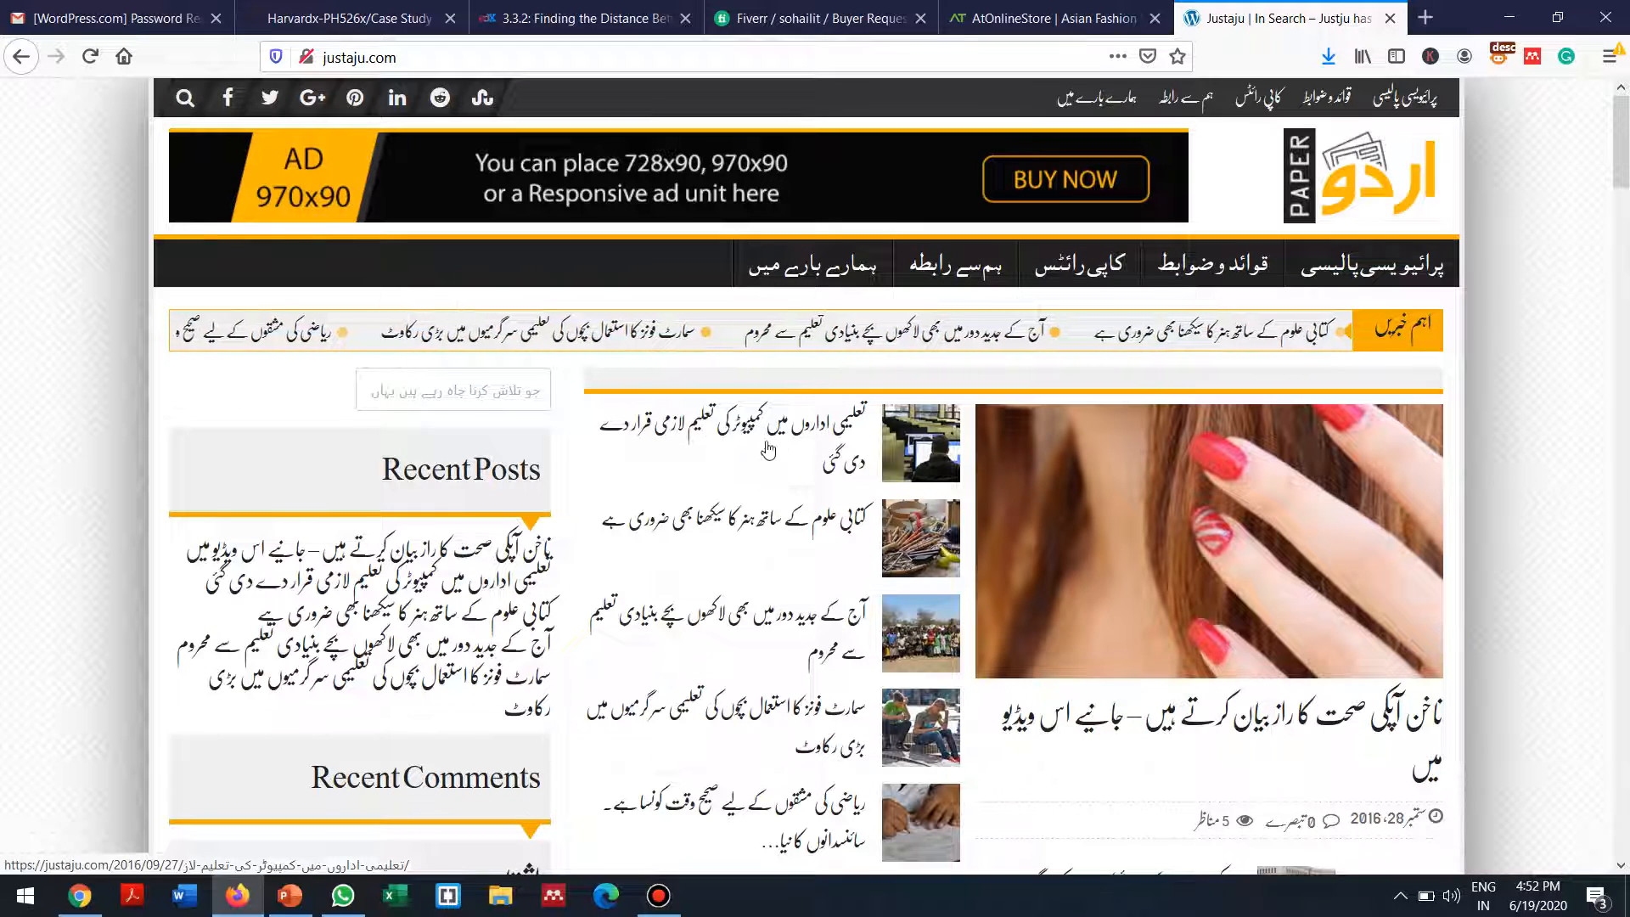
Step: Open the Urdu article on compulsory computer education and examine its body text, reader voting section and related posts
left_click(812, 452)
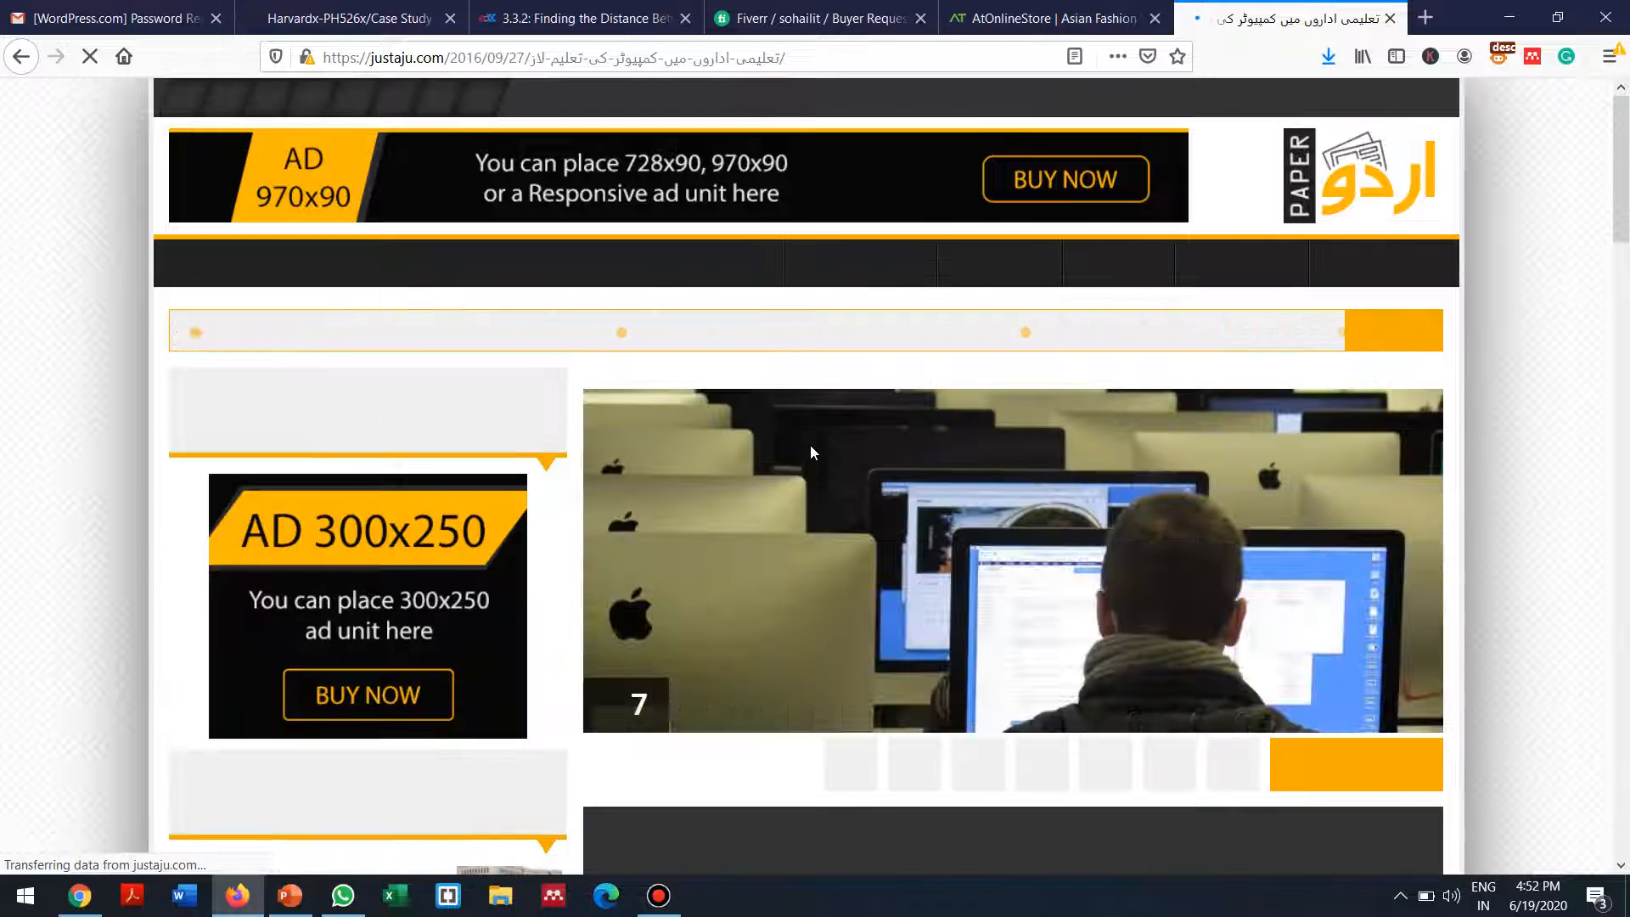
scroll(810, 445, "down", 8)
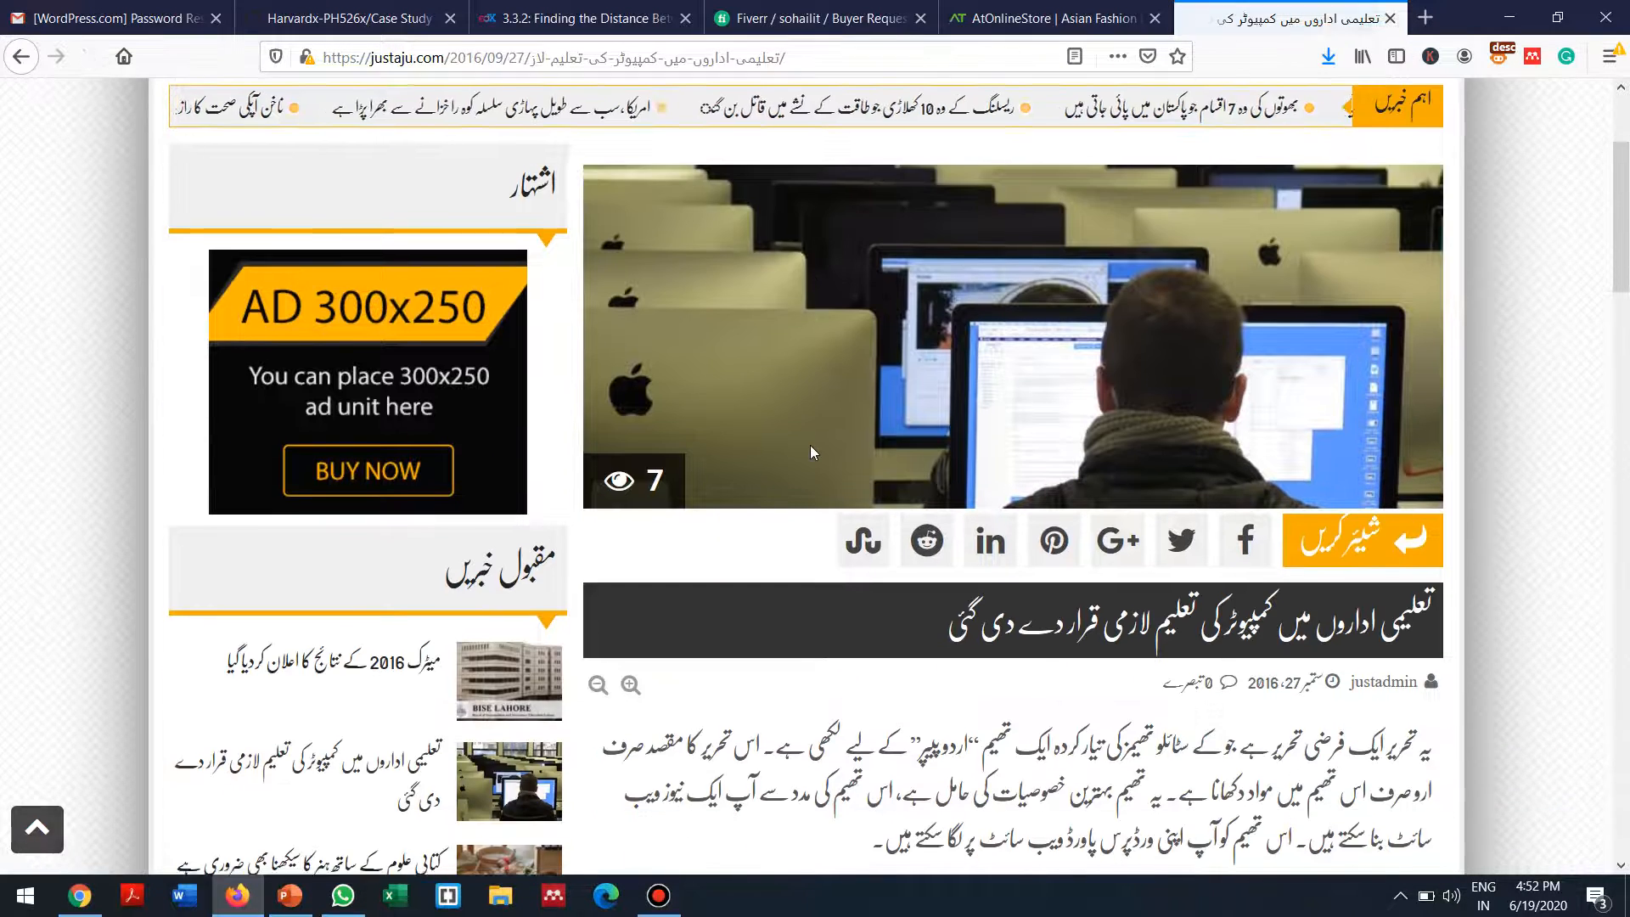
scroll(811, 449, "down", 4)
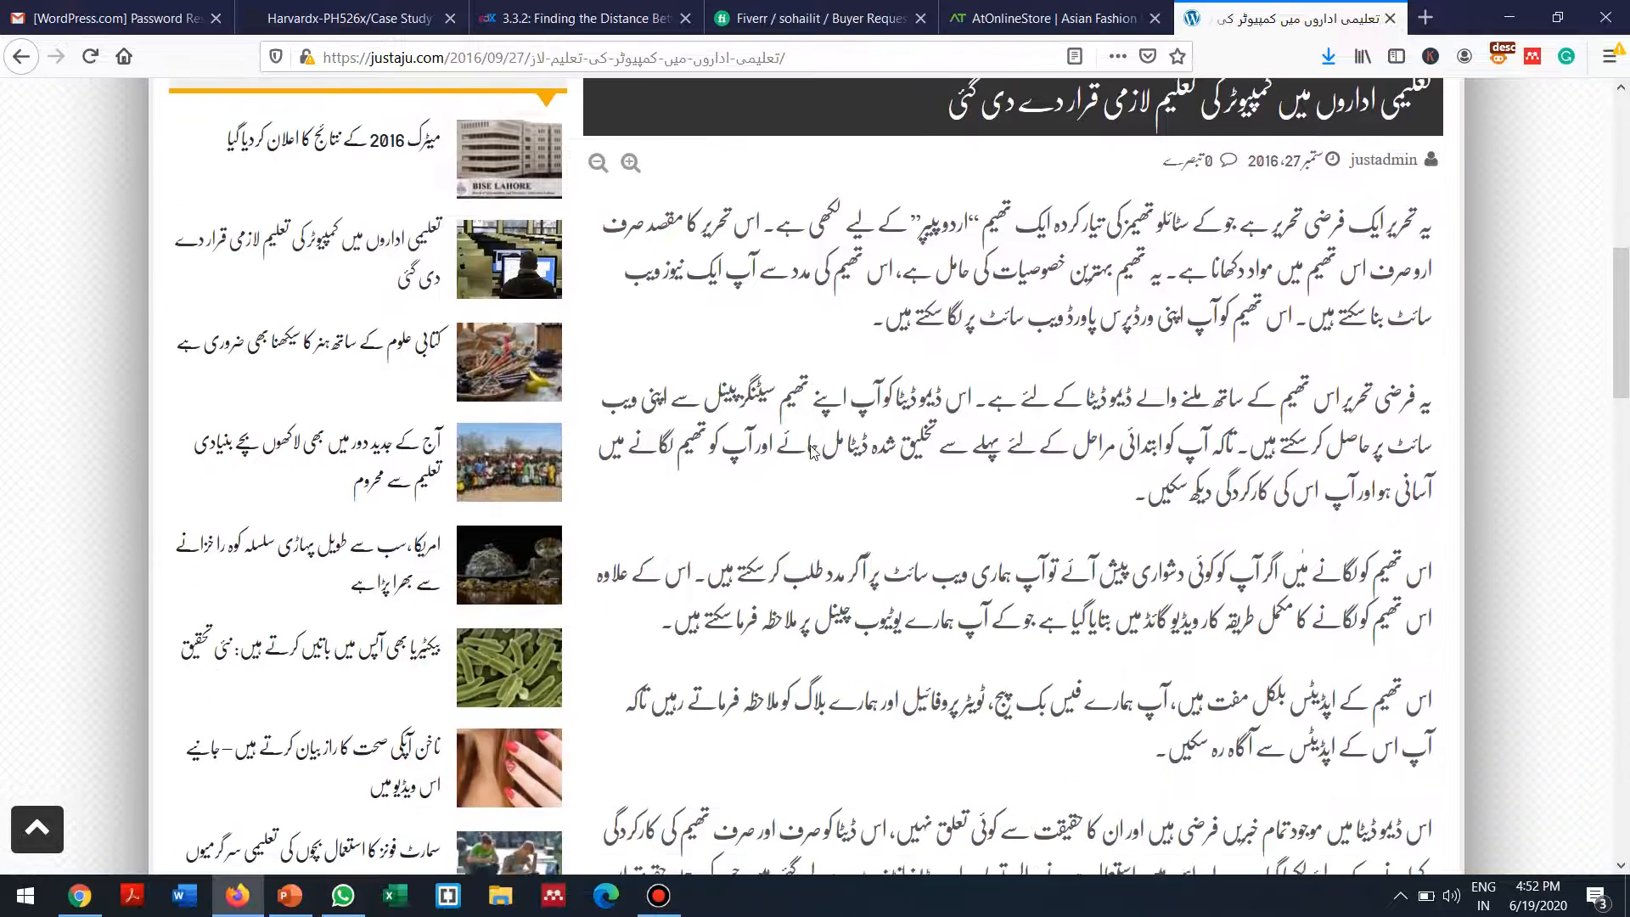
scroll(810, 450, "up", 2)
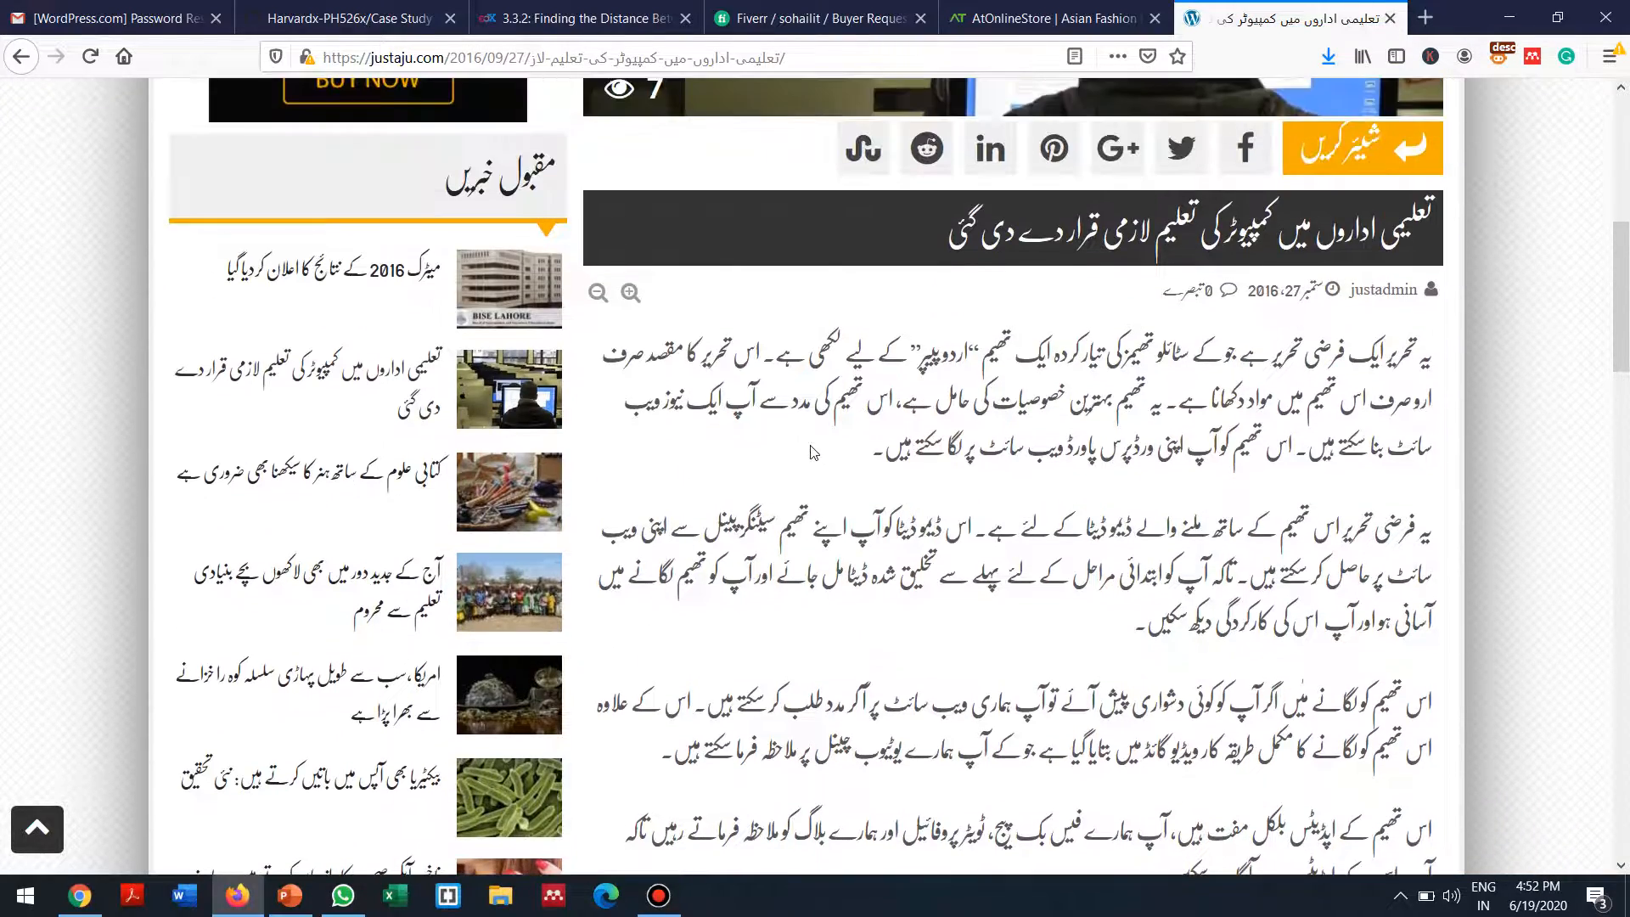
scroll(811, 450, "down", 1)
scroll(810, 450, "down", 1)
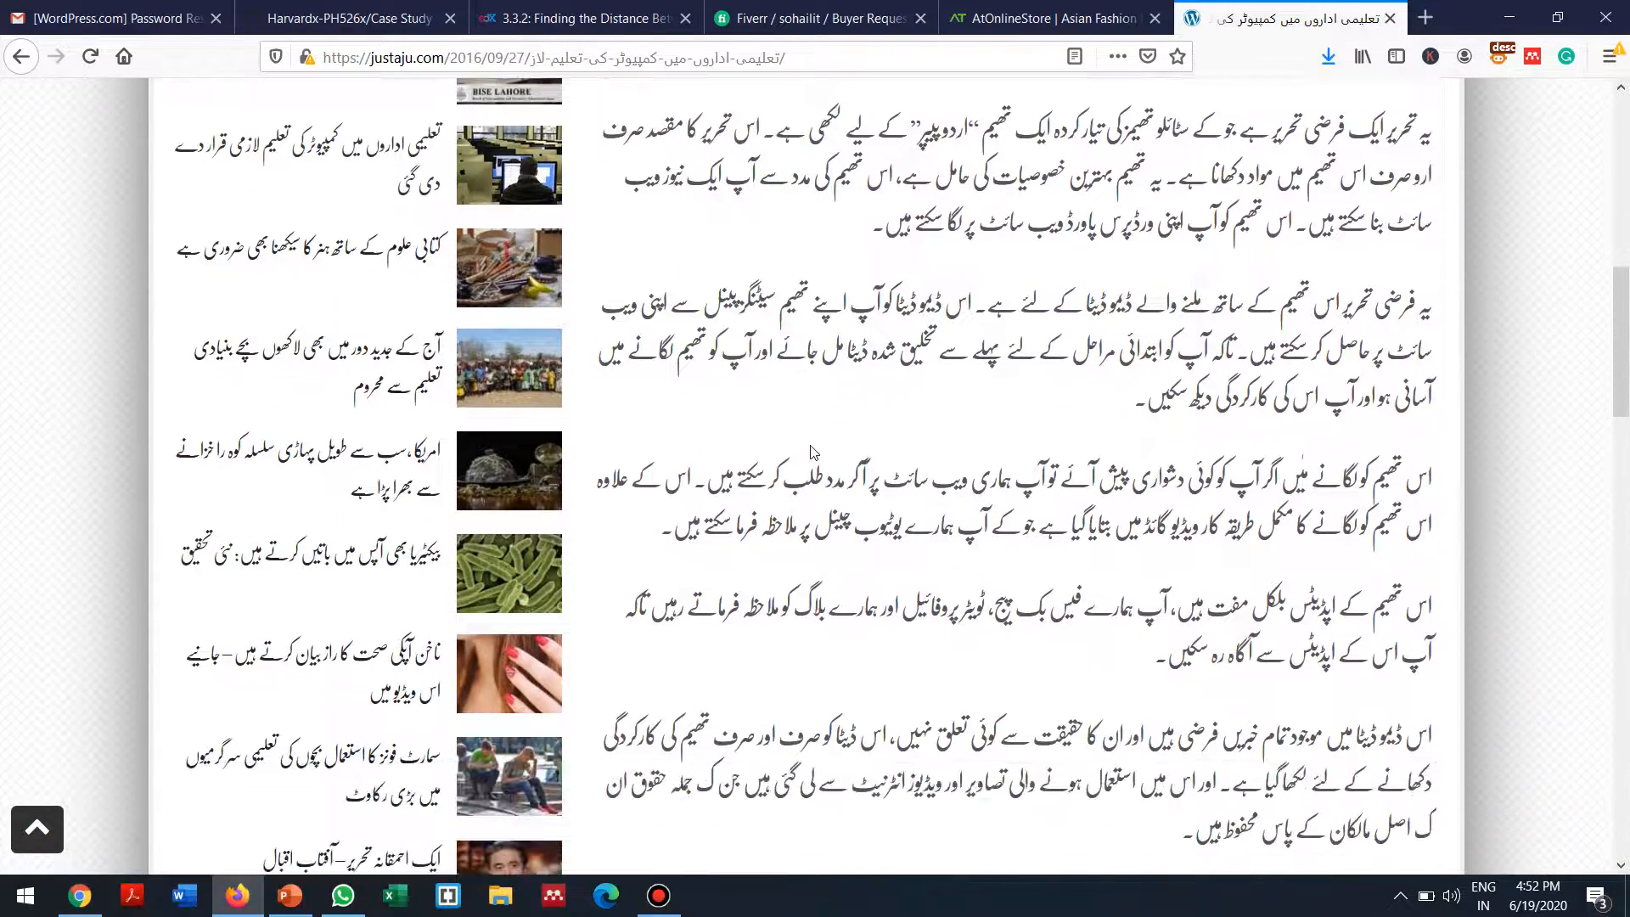
scroll(811, 450, "down", 2)
scroll(810, 449, "up", 2)
scroll(811, 451, "down", 5)
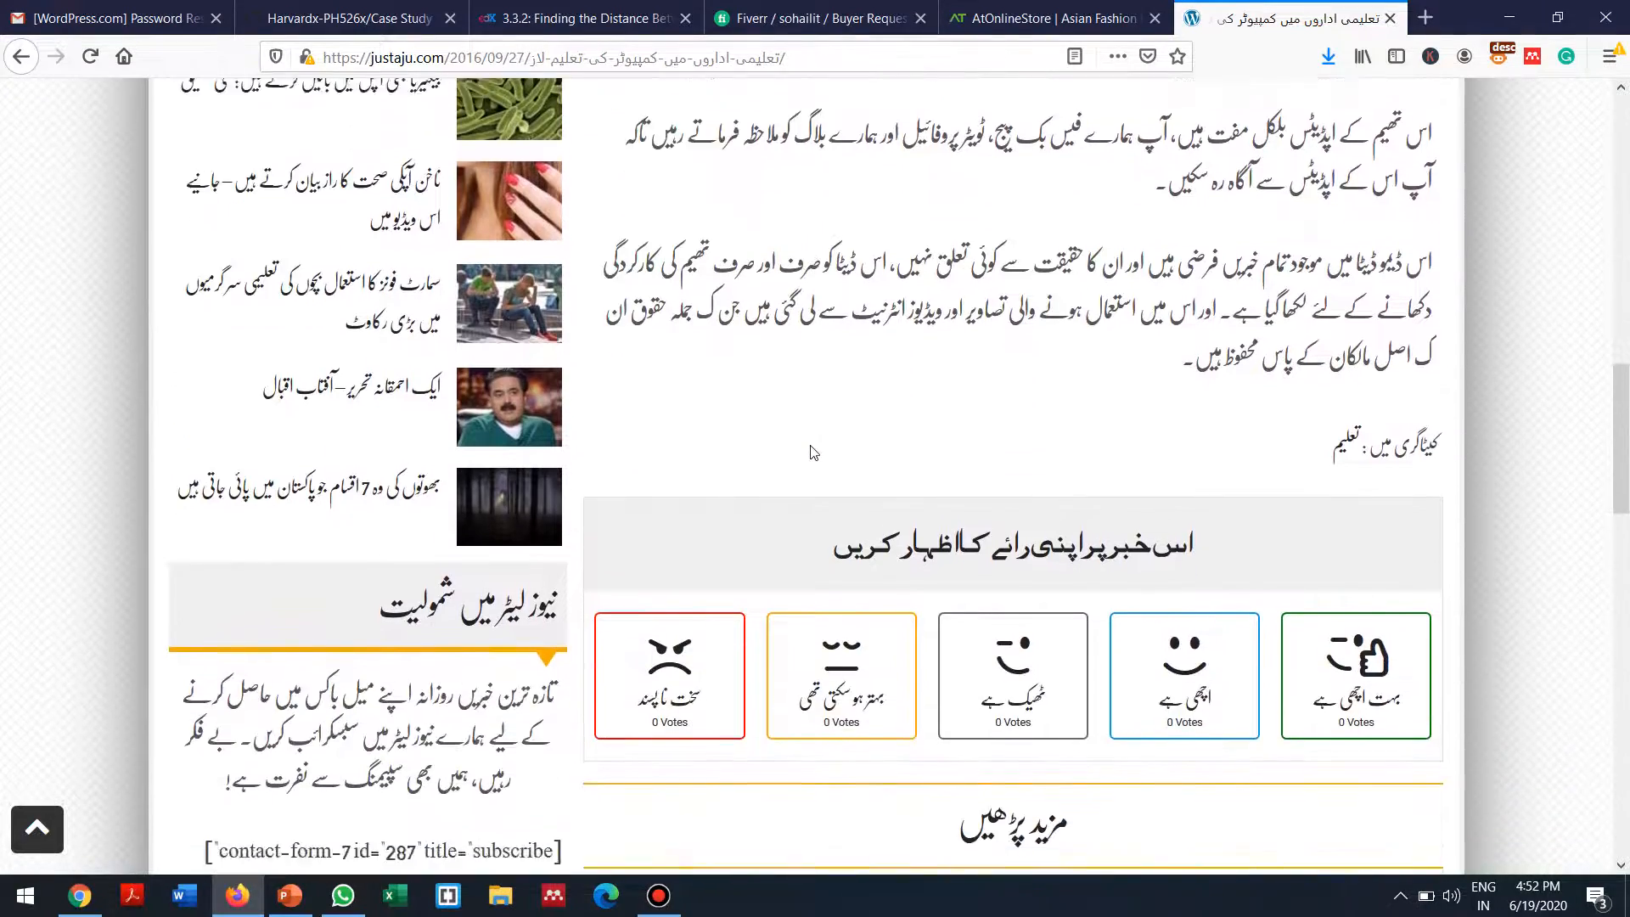
scroll(810, 451, "down", 3)
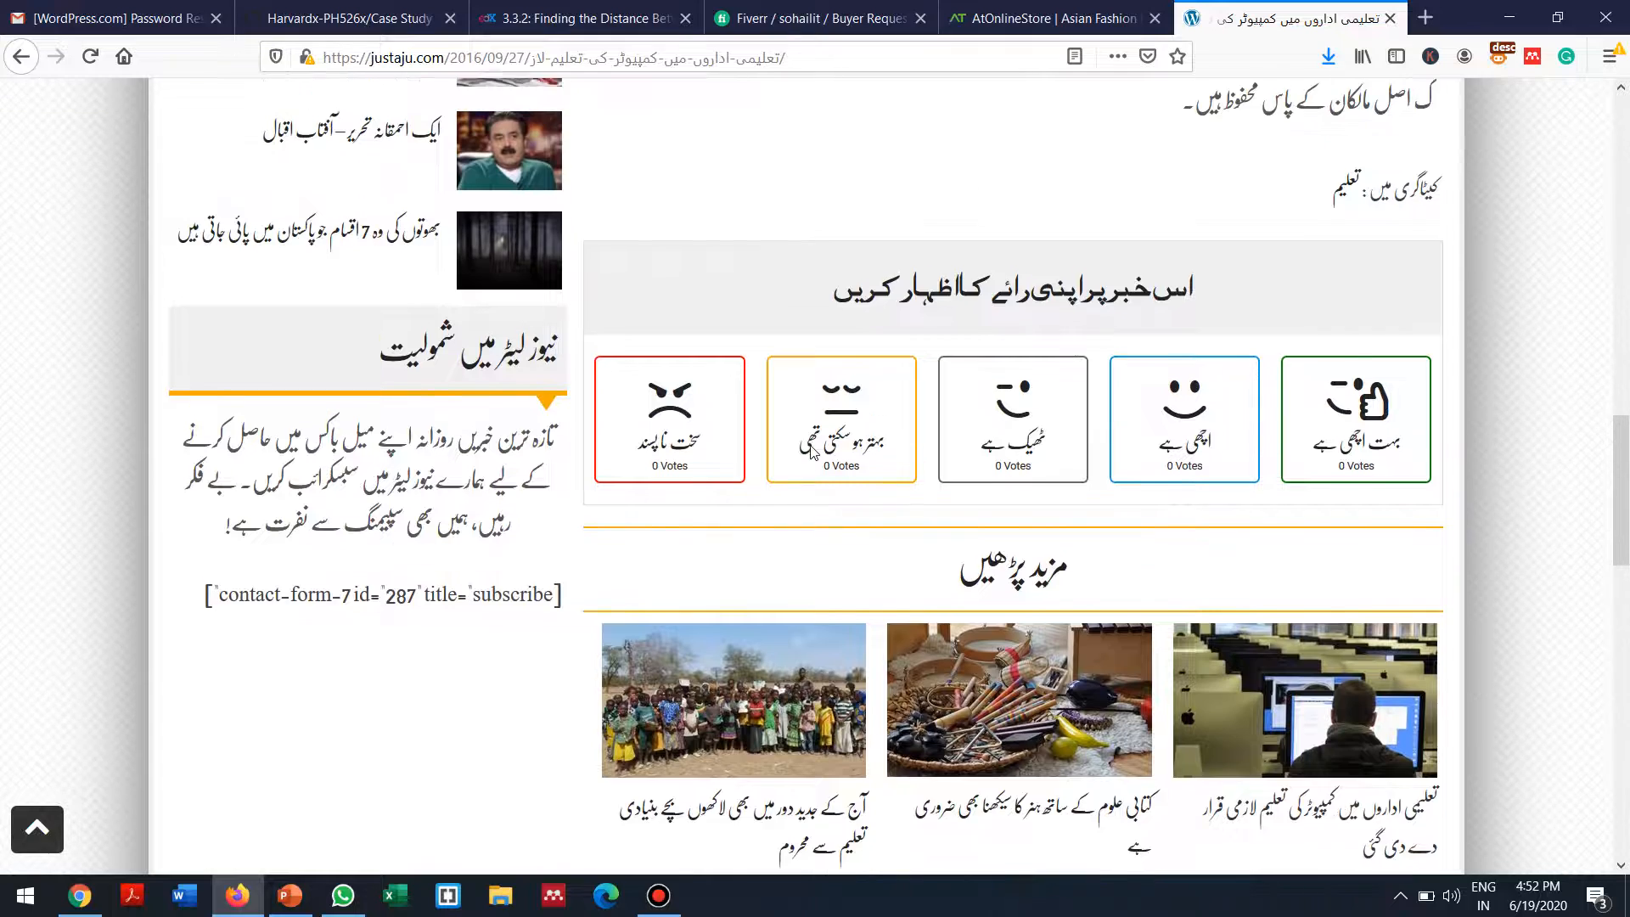
Step: Review the article page again, from its opening paragraphs and share links to the featured image and site header
scroll(810, 450, "up", 5)
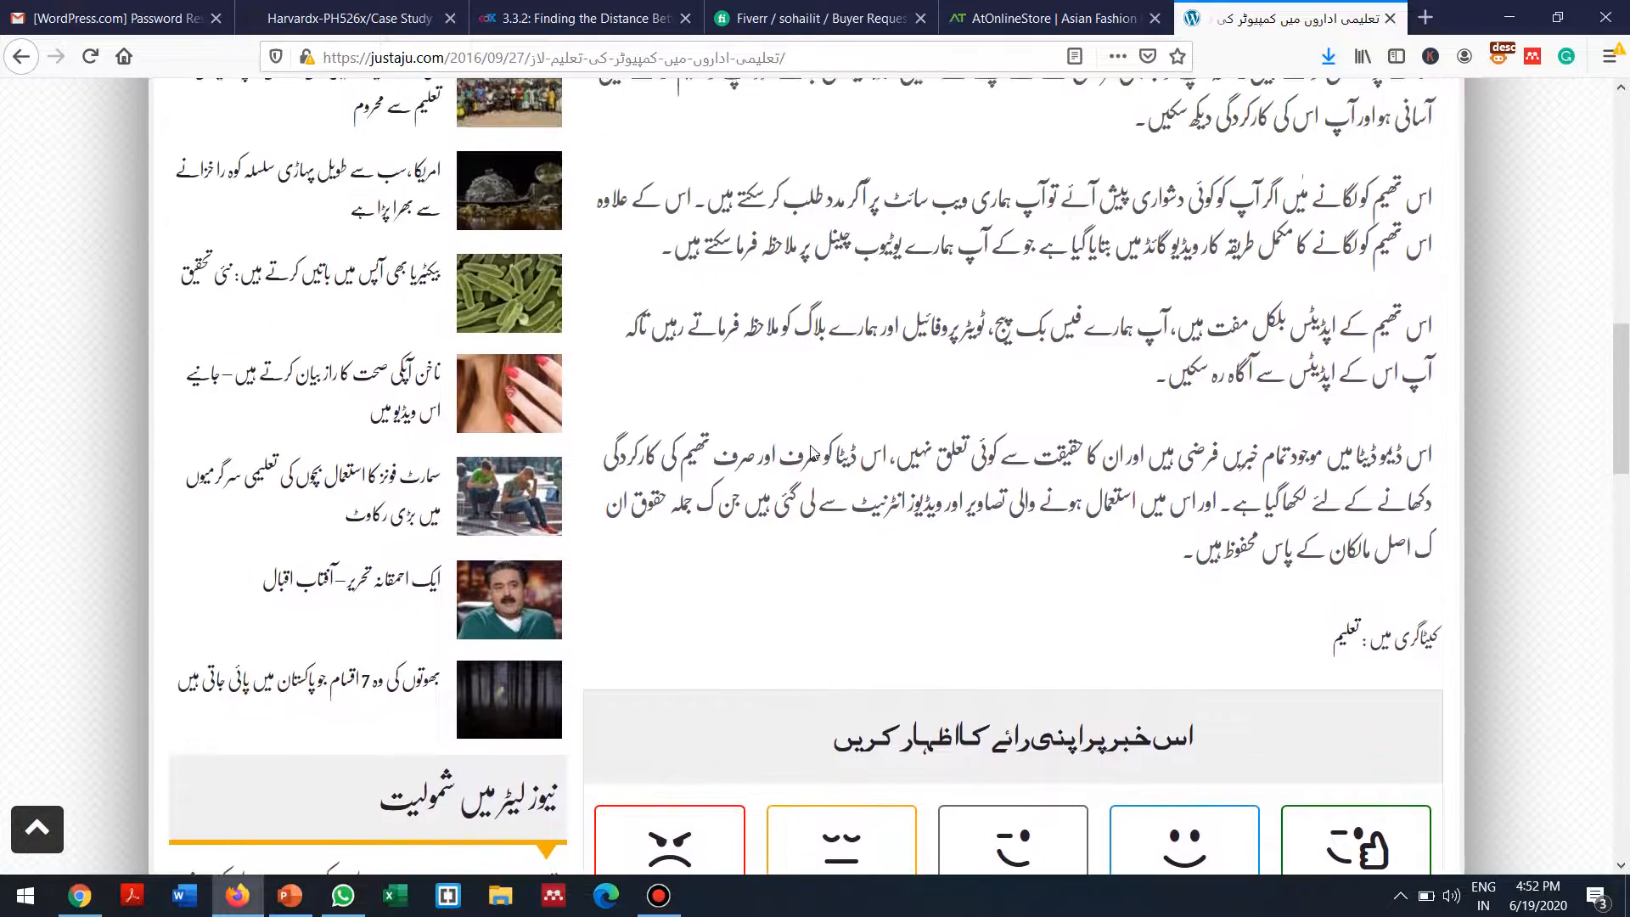
scroll(810, 451, "up", 6)
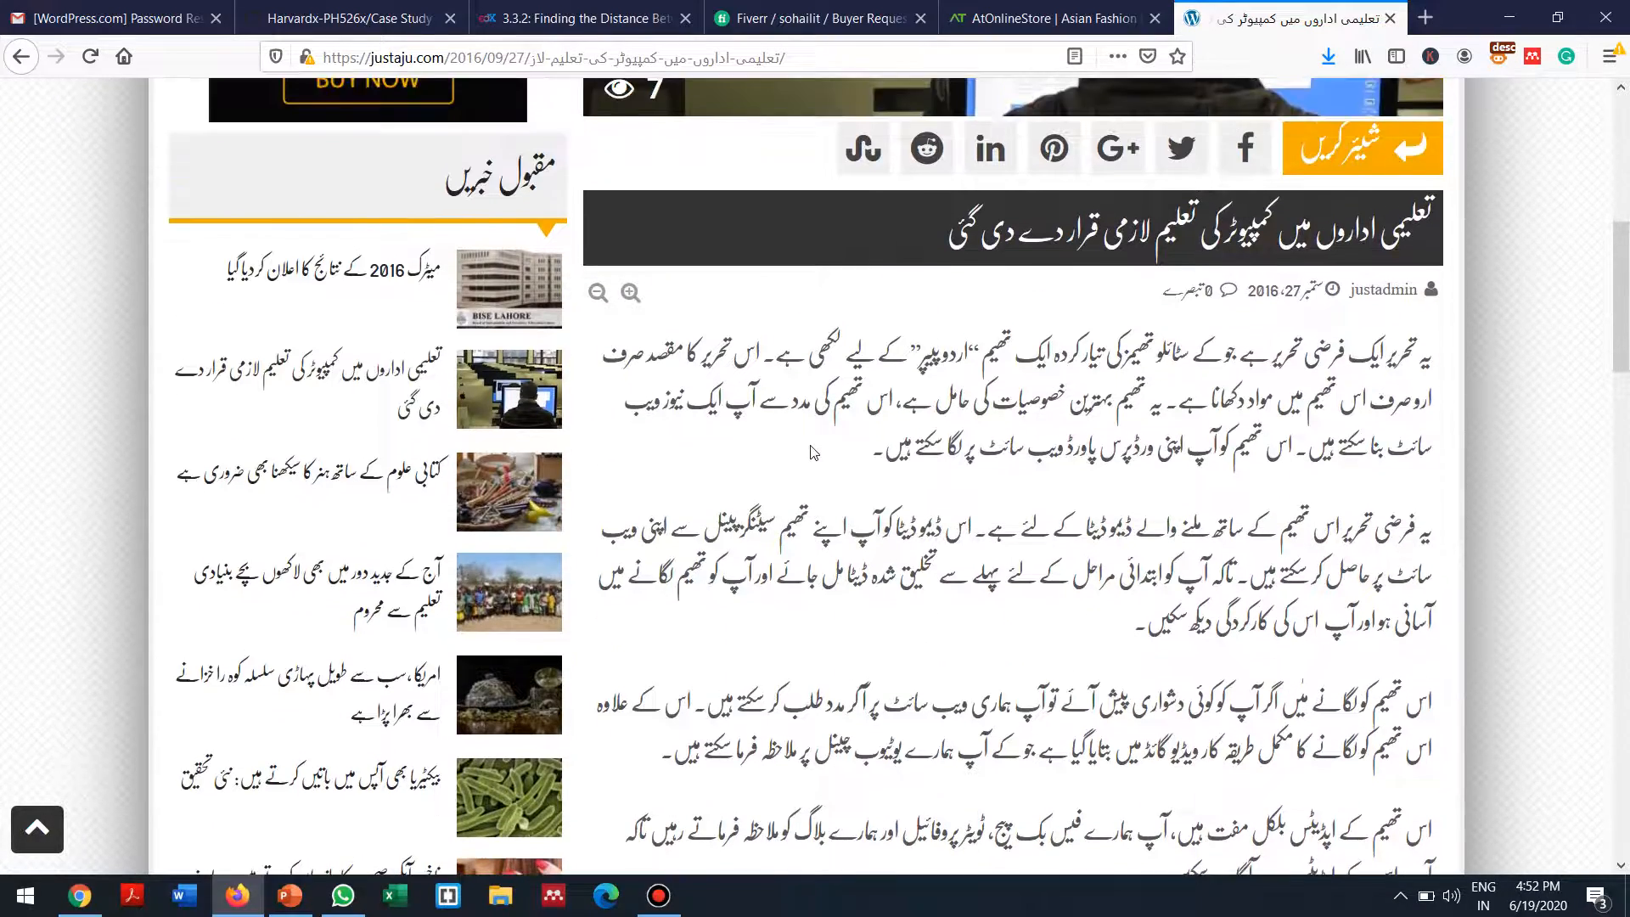
scroll(811, 451, "down", 1)
scroll(810, 450, "up", 3)
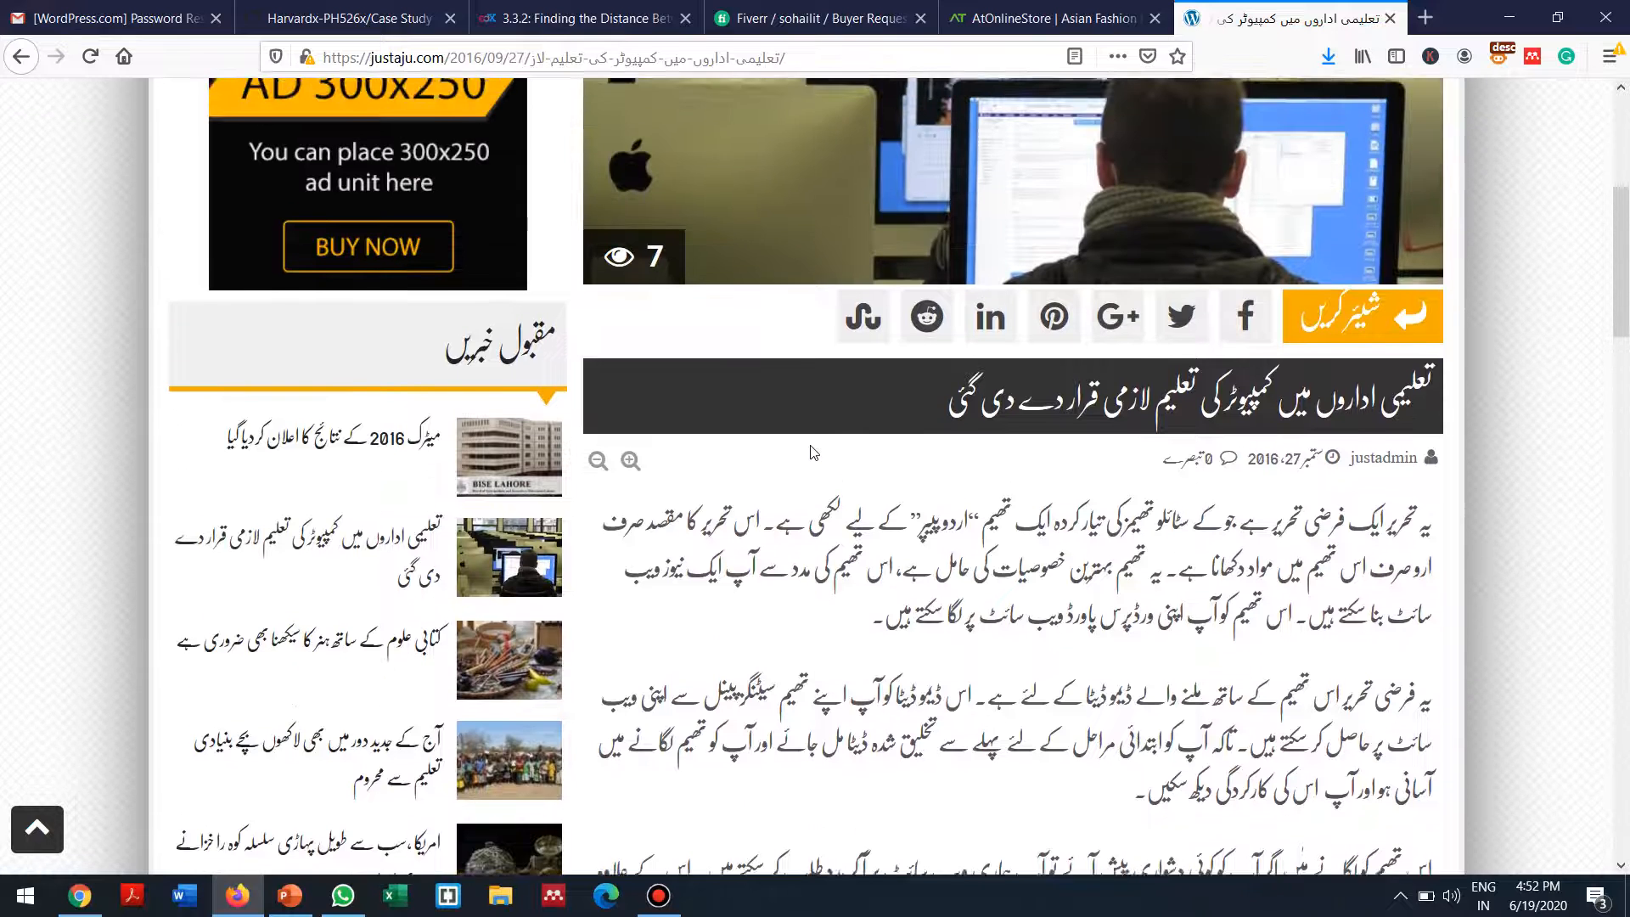
scroll(810, 451, "up", 5)
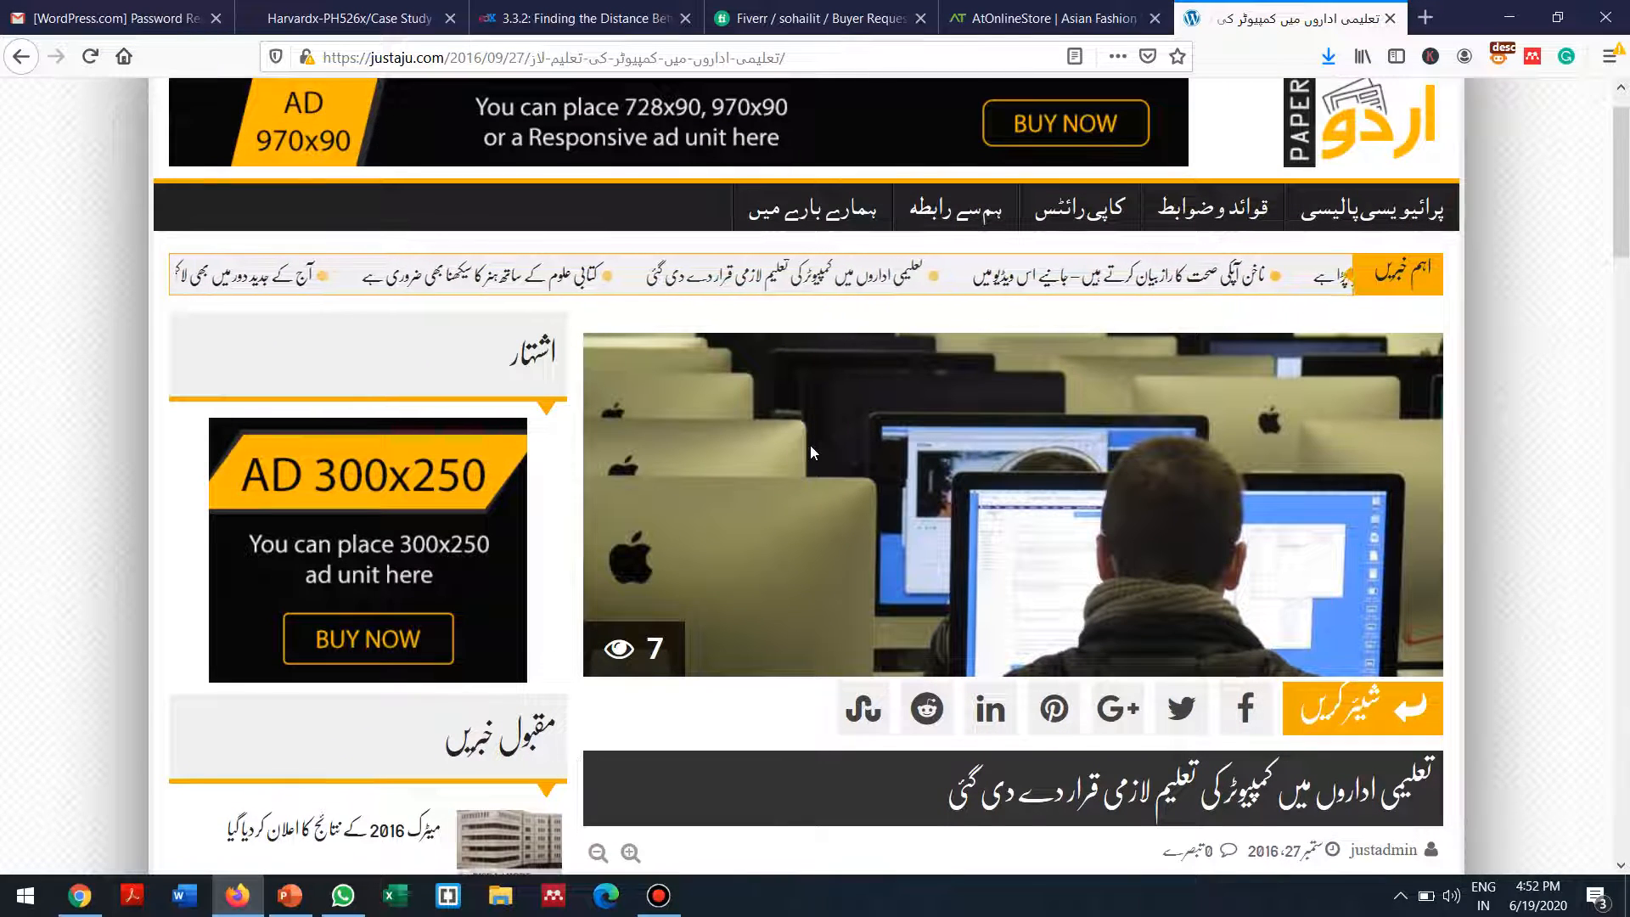
scroll(809, 445, "up", 1)
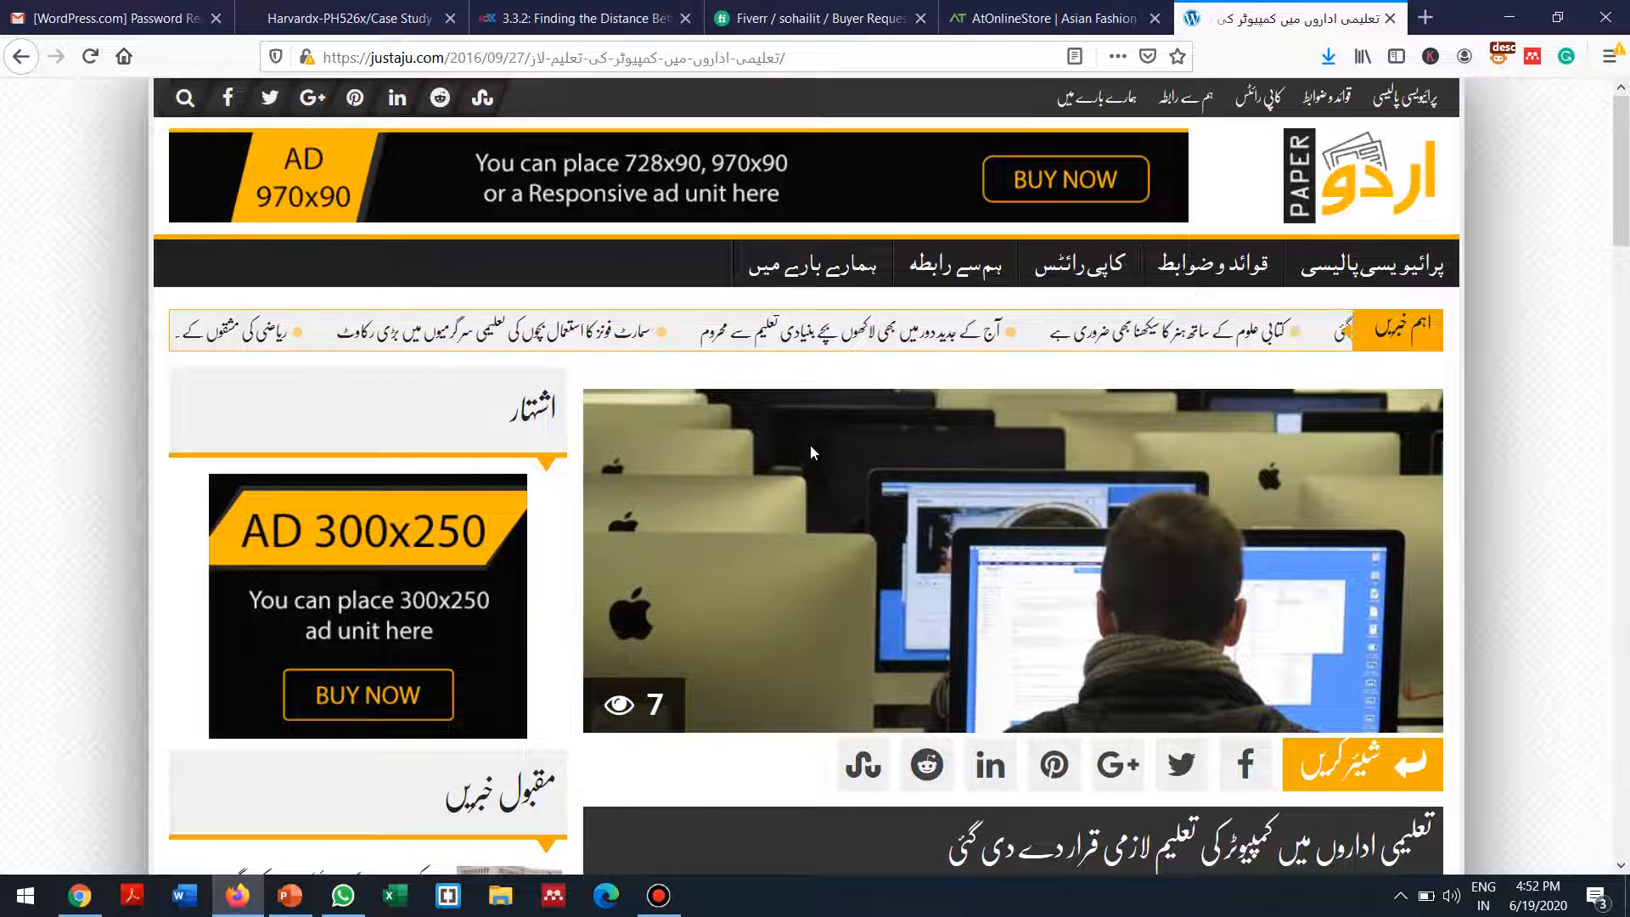
scroll(810, 447, "down", 2)
scroll(810, 444, "down", 5)
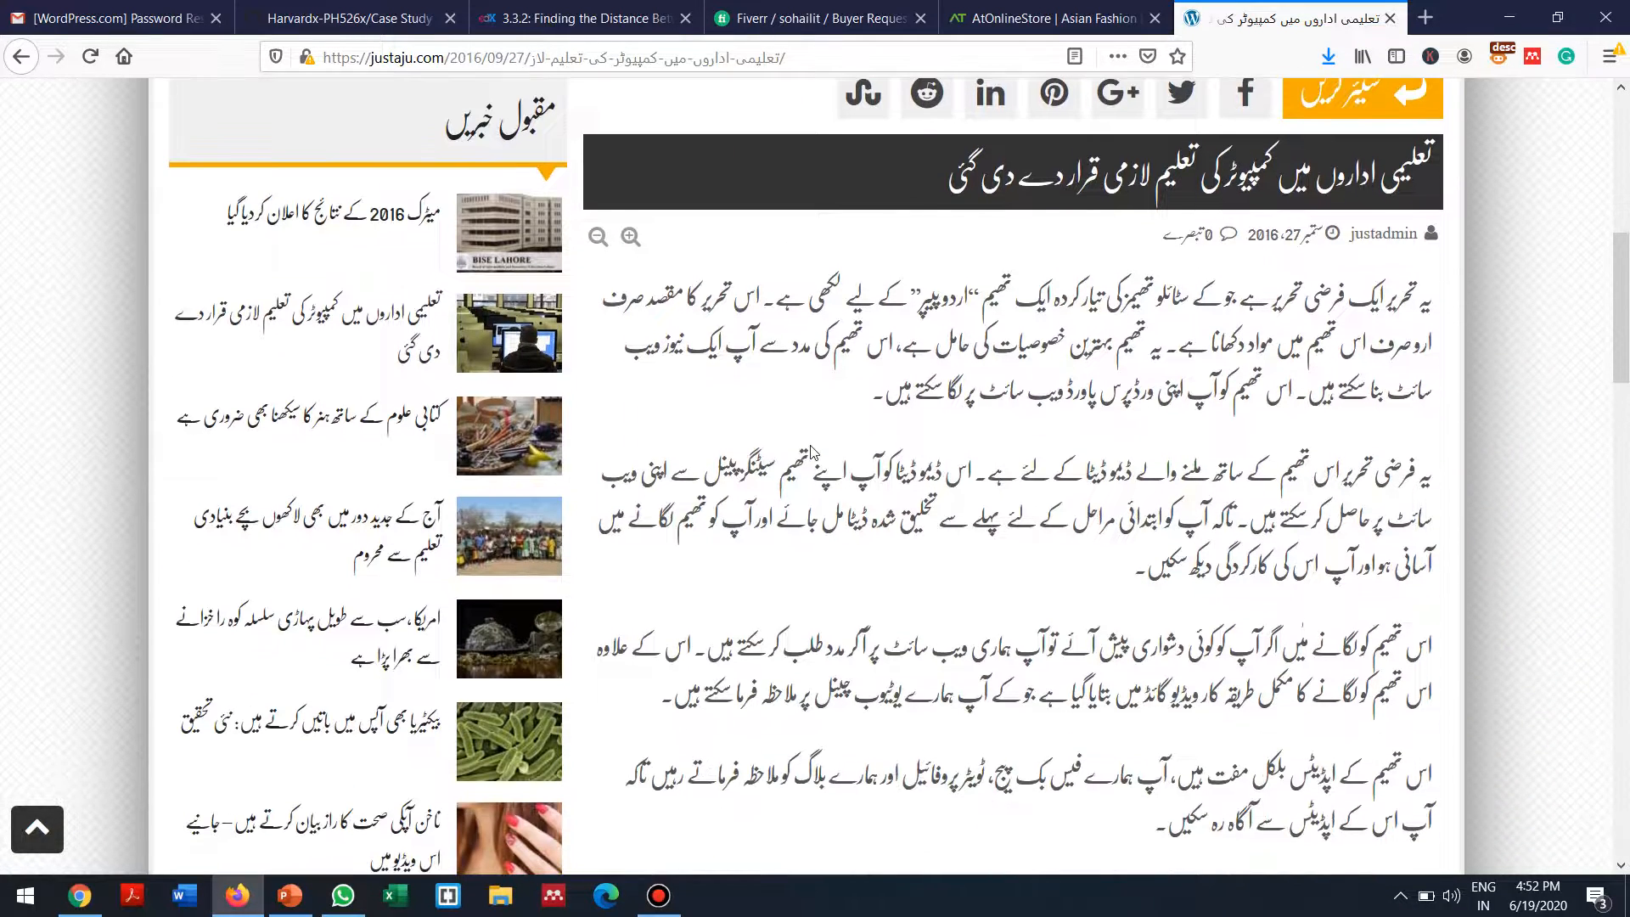
scroll(810, 450, "up", 5)
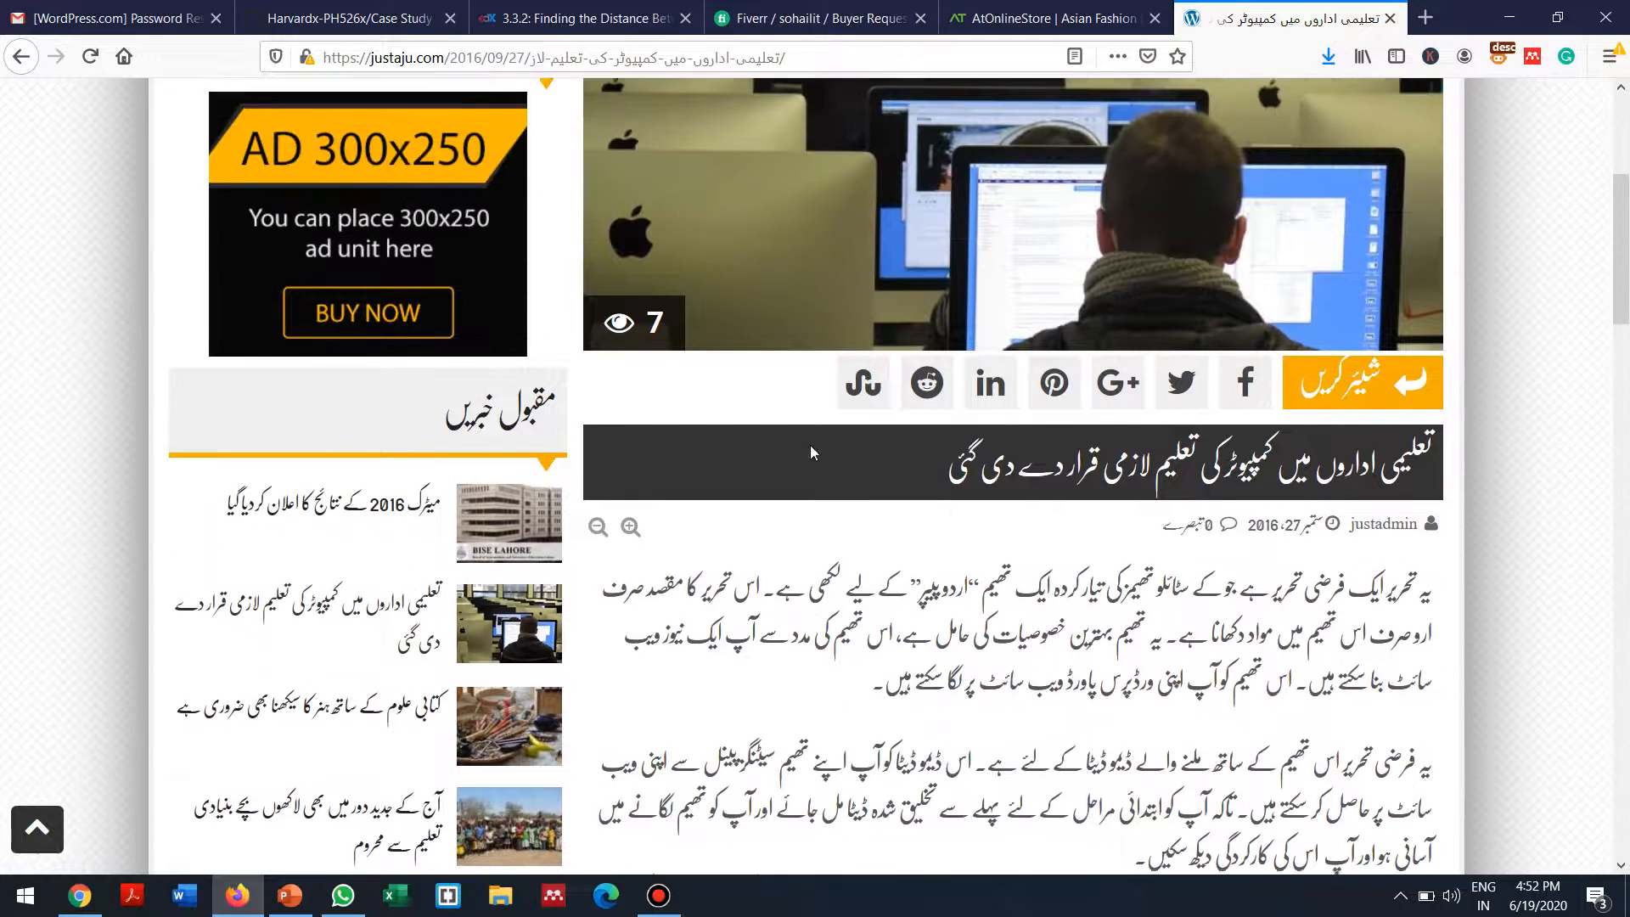
scroll(810, 450, "up", 3)
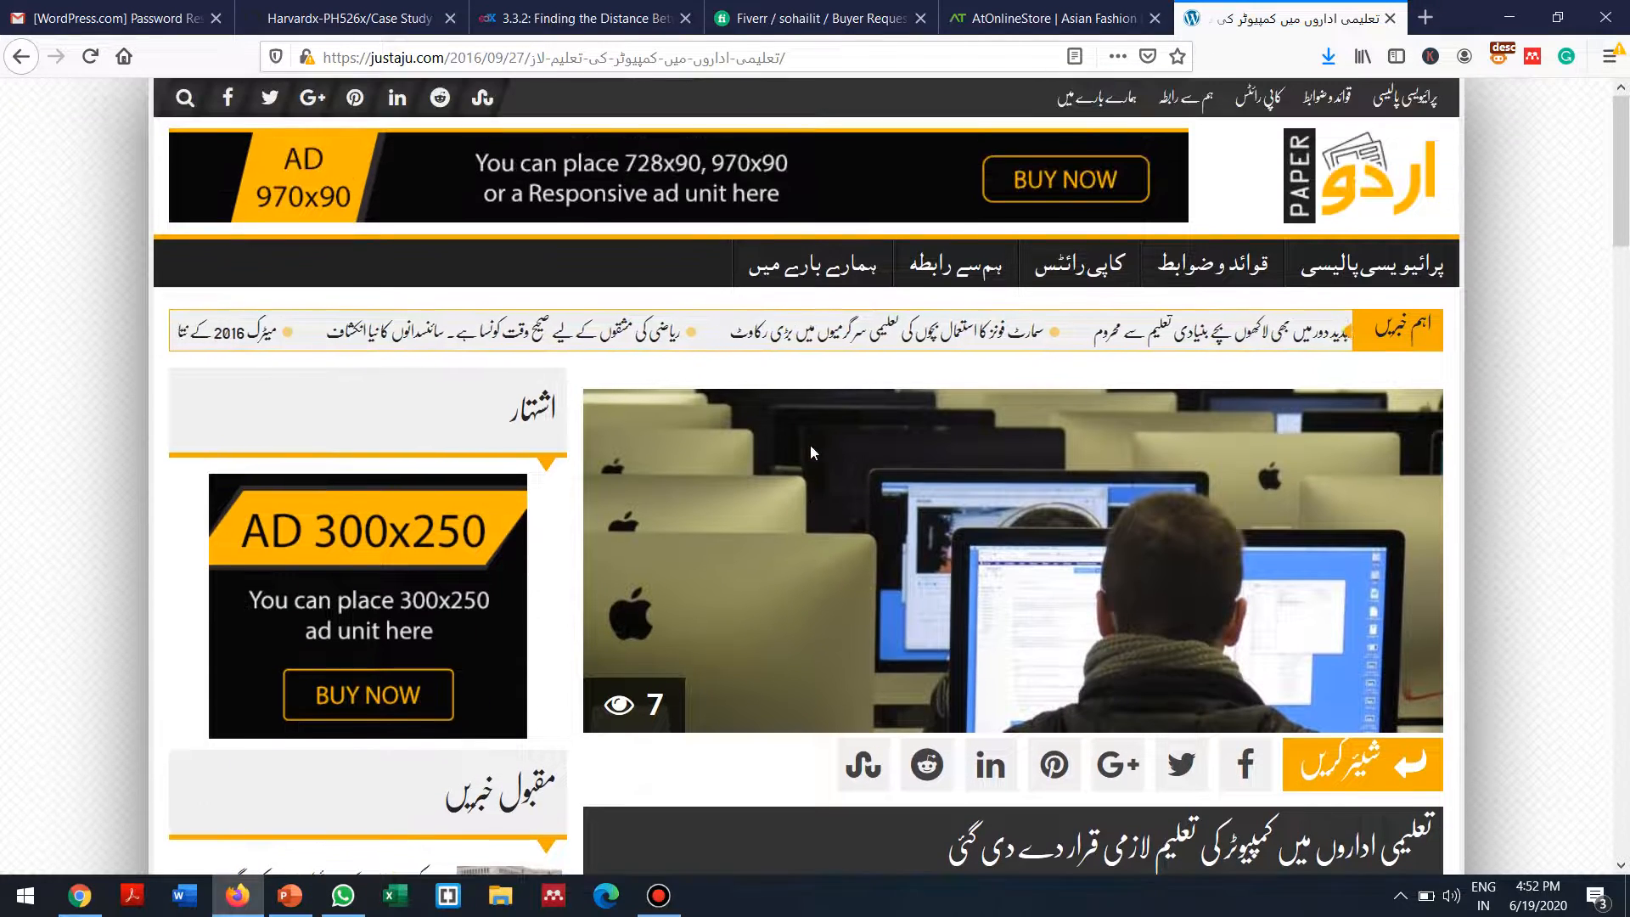
scroll(810, 445, "down", 4)
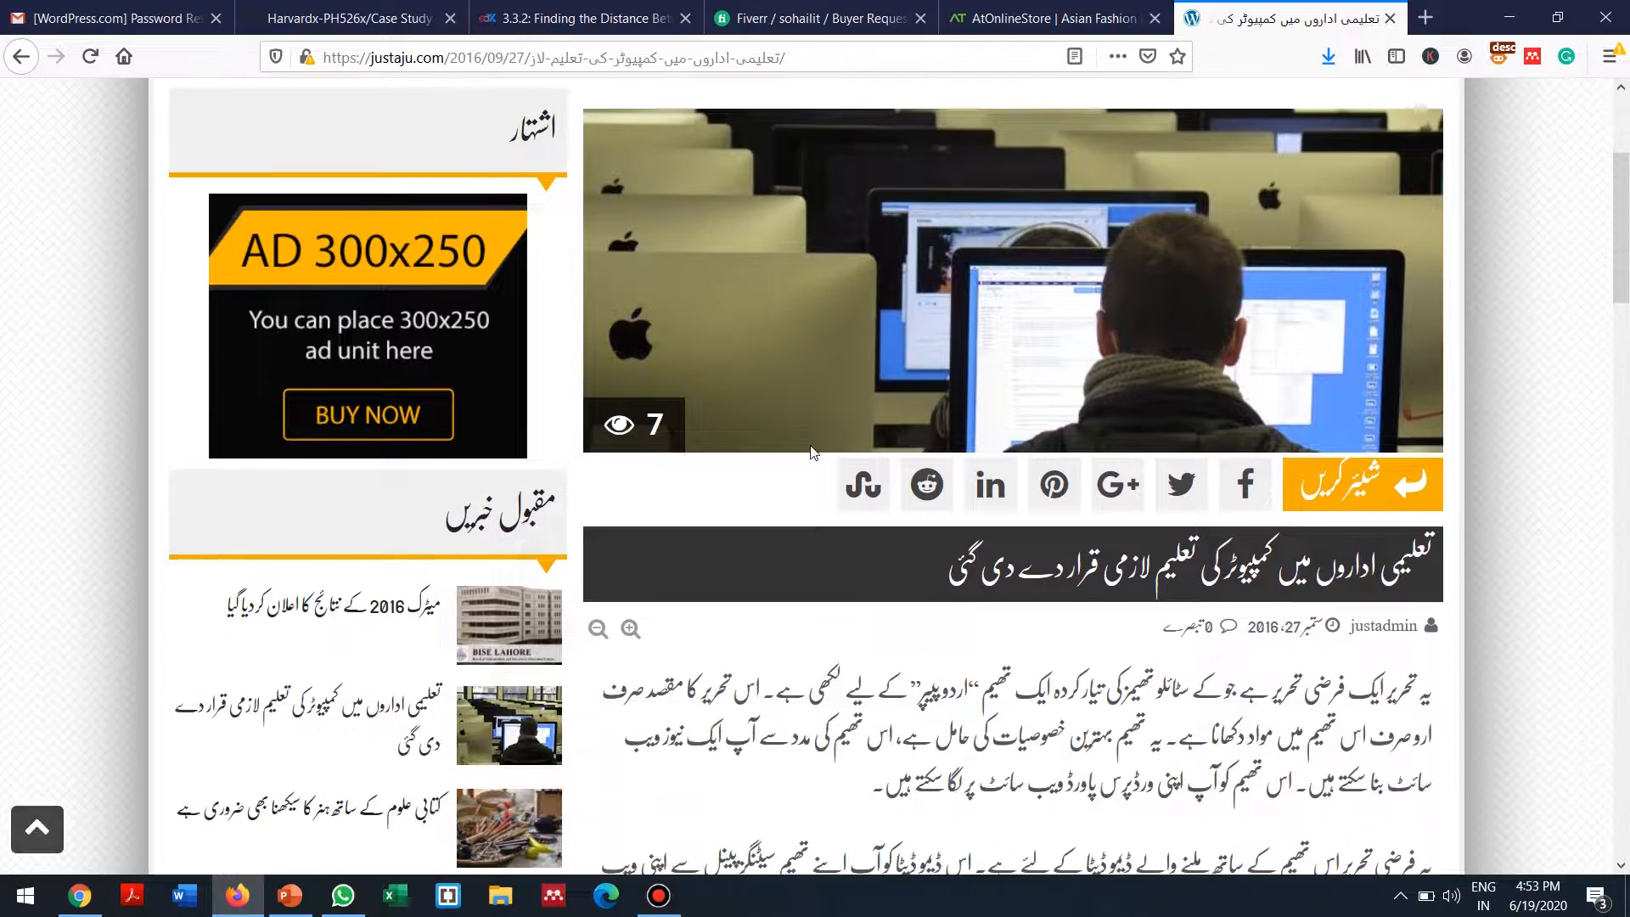
scroll(810, 452, "down", 7)
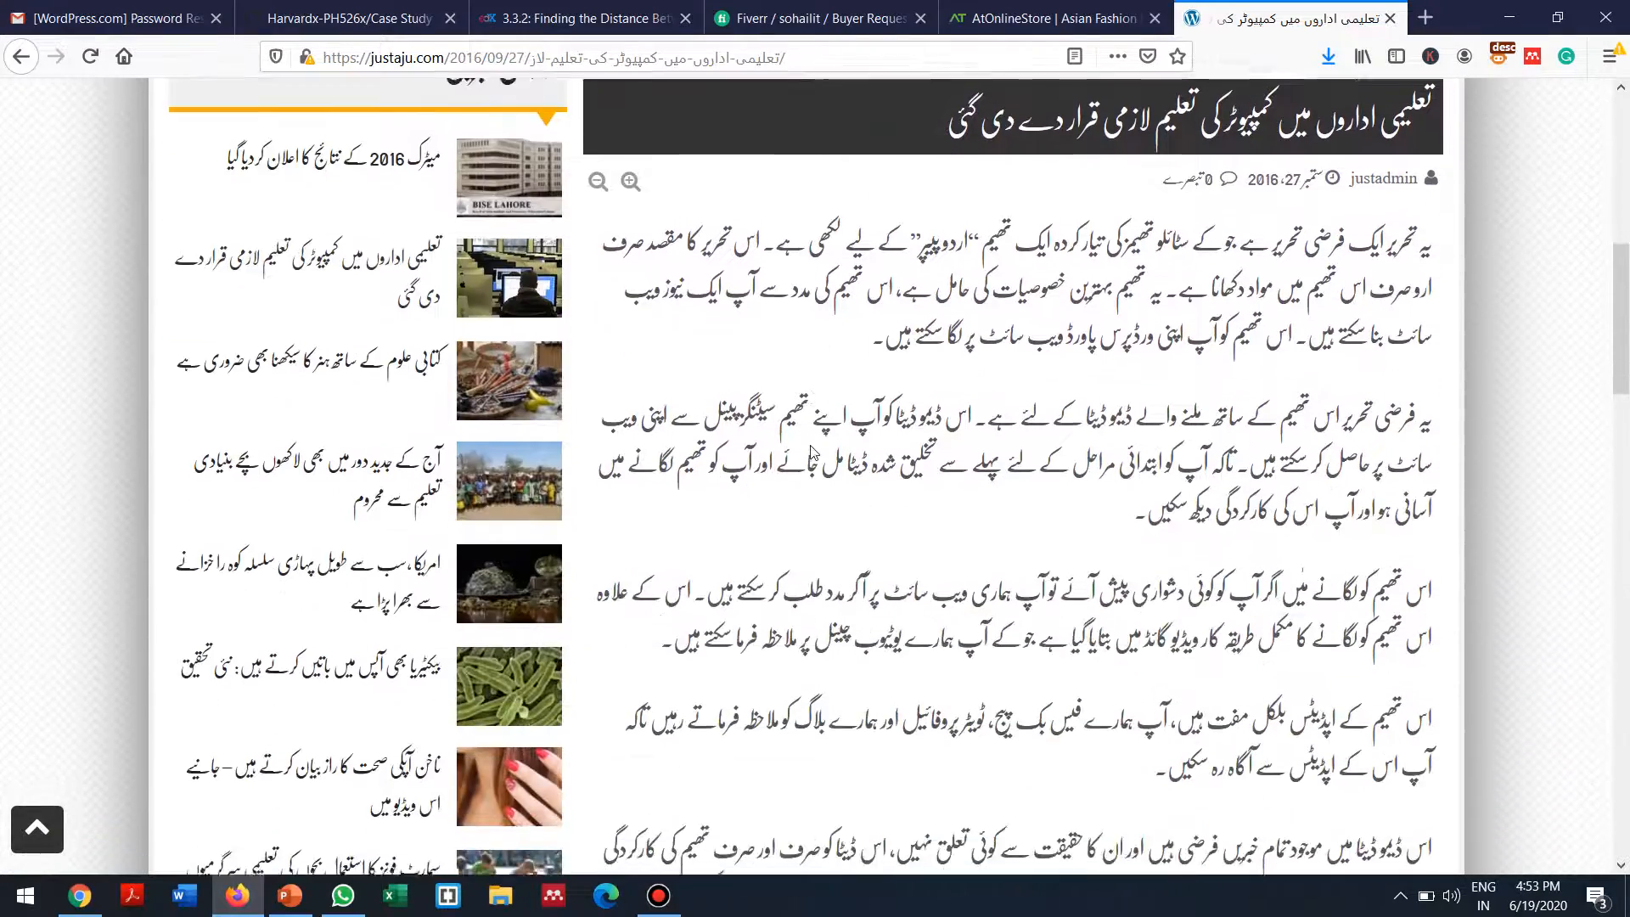
scroll(813, 451, "up", 12)
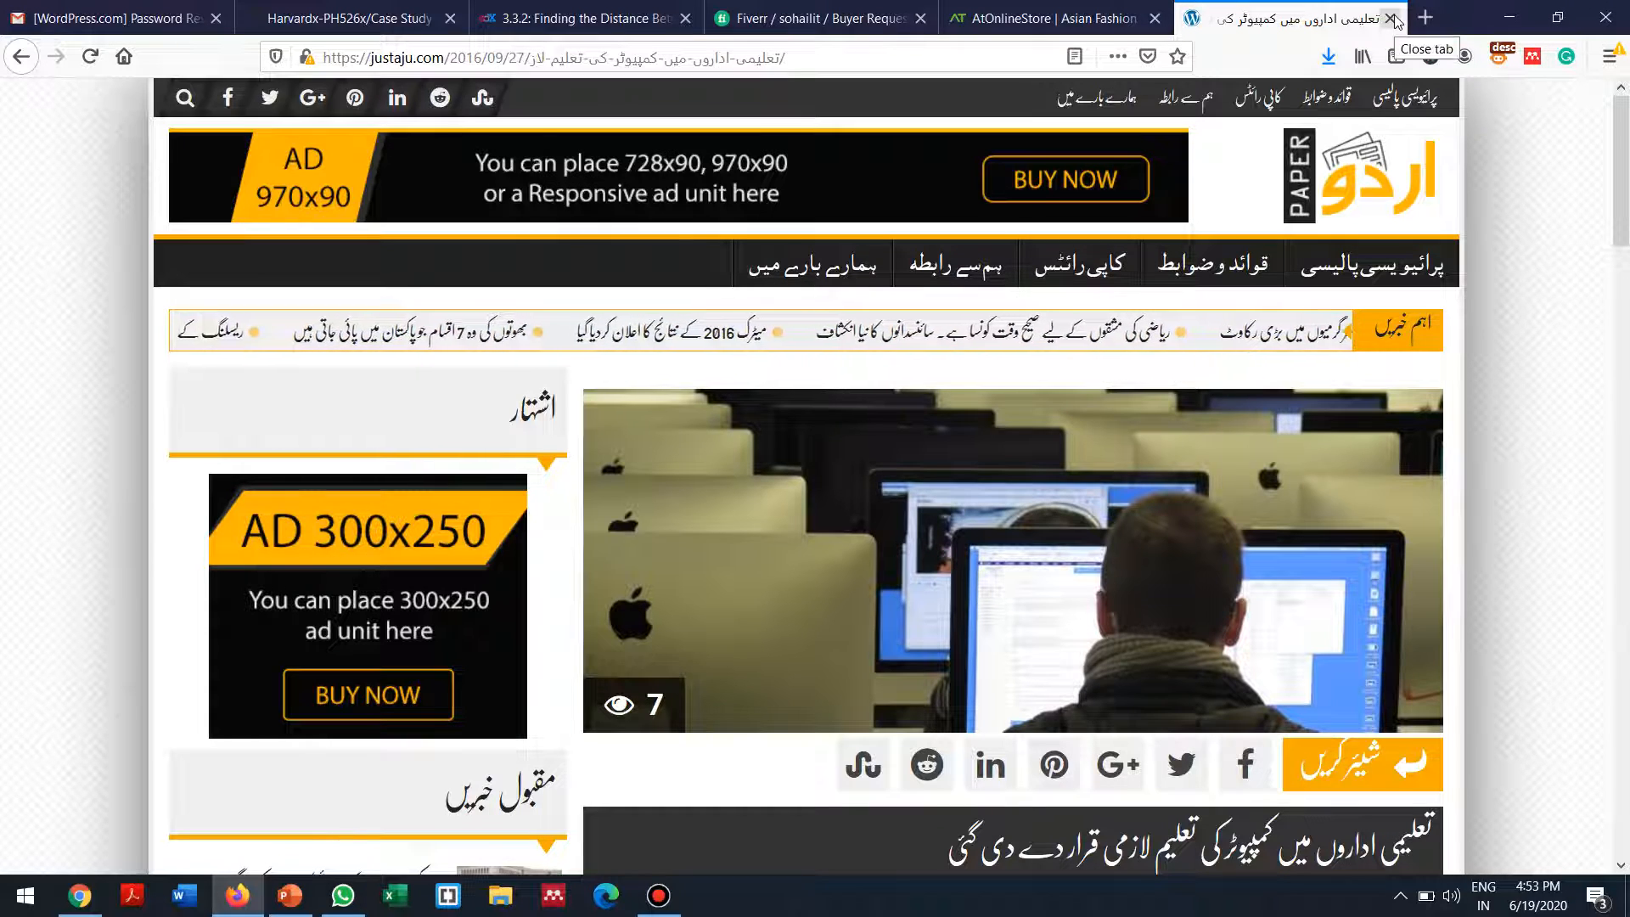
Step: Go to the website itispakistan.com in the same browser tab
left_click(814, 62)
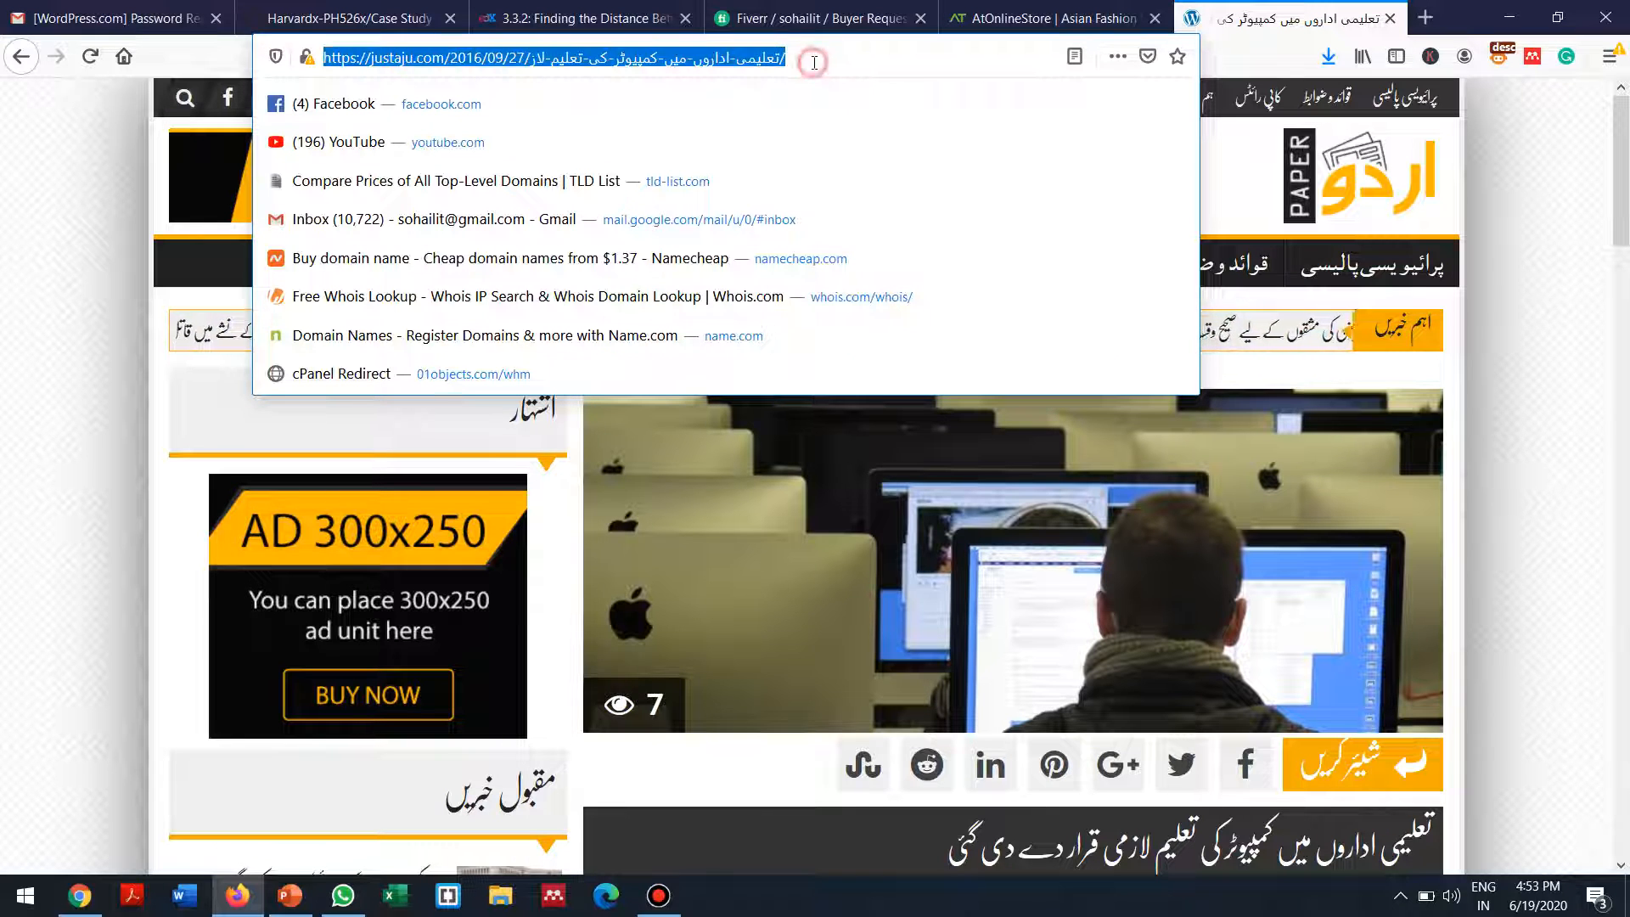
type("i")
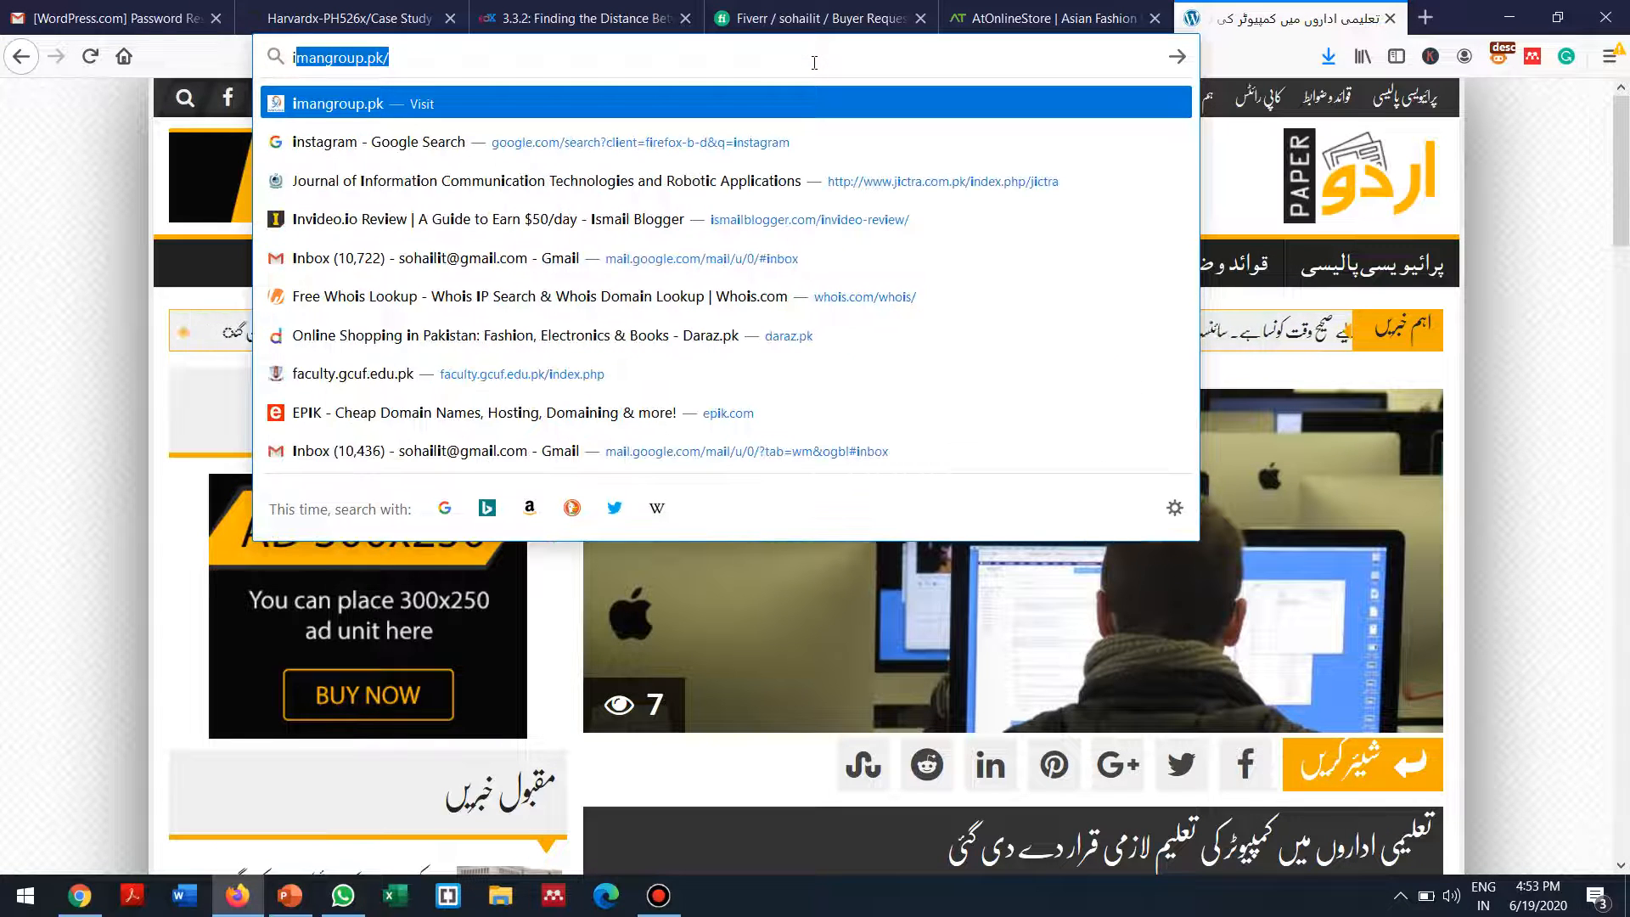
key("BackSpace")
key("BackSpace")
type("itispakistan.com/")
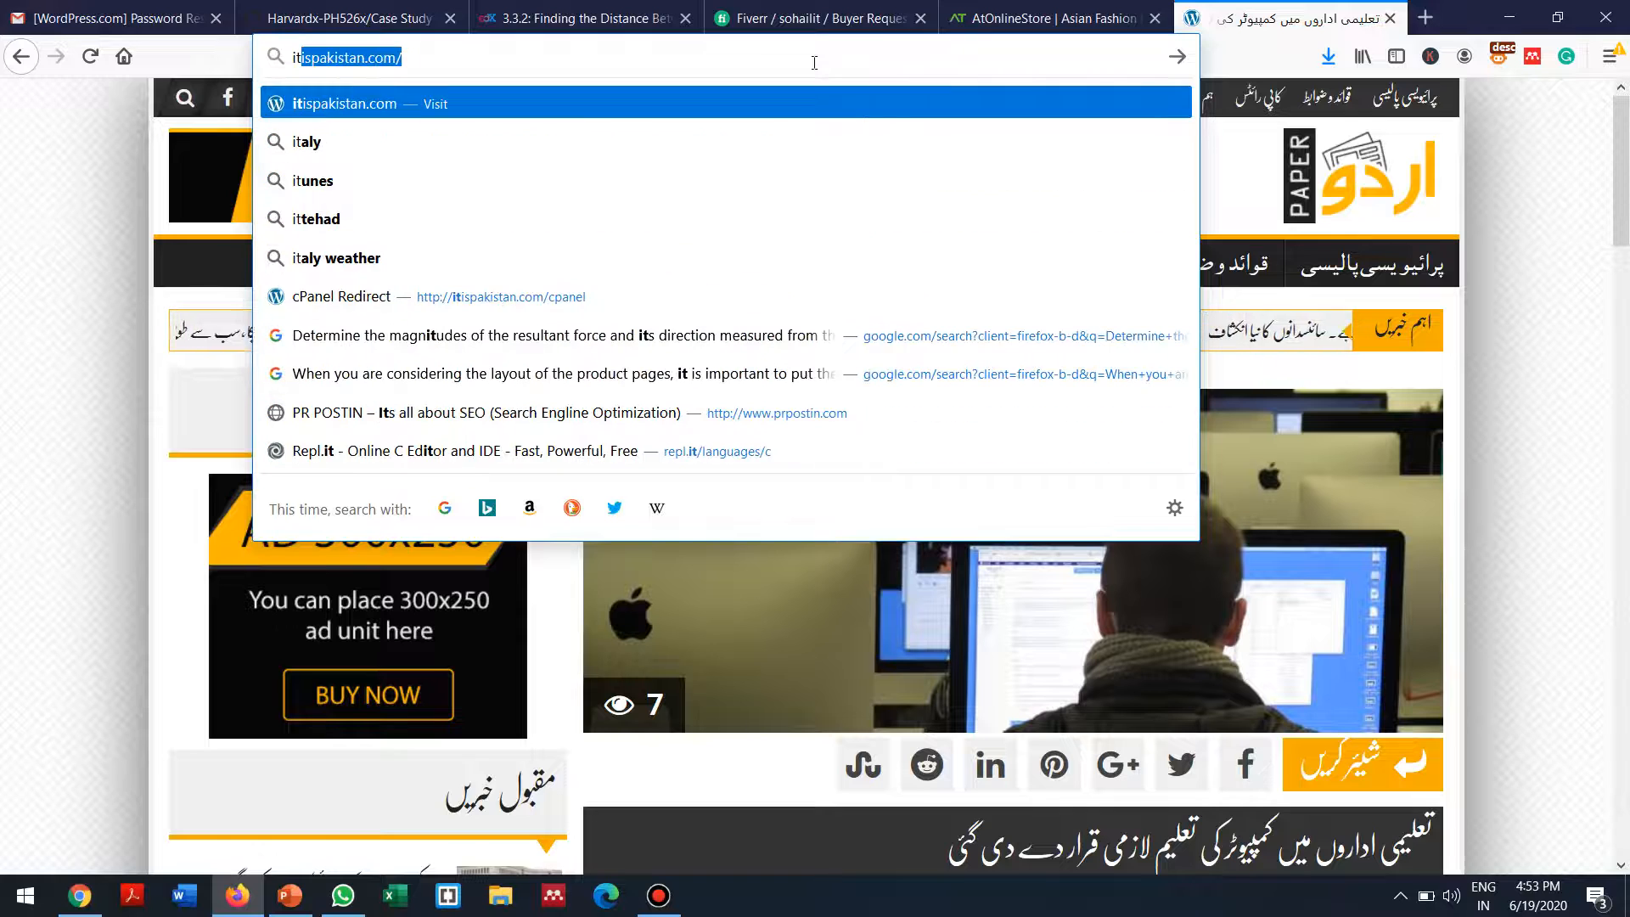
key("Right")
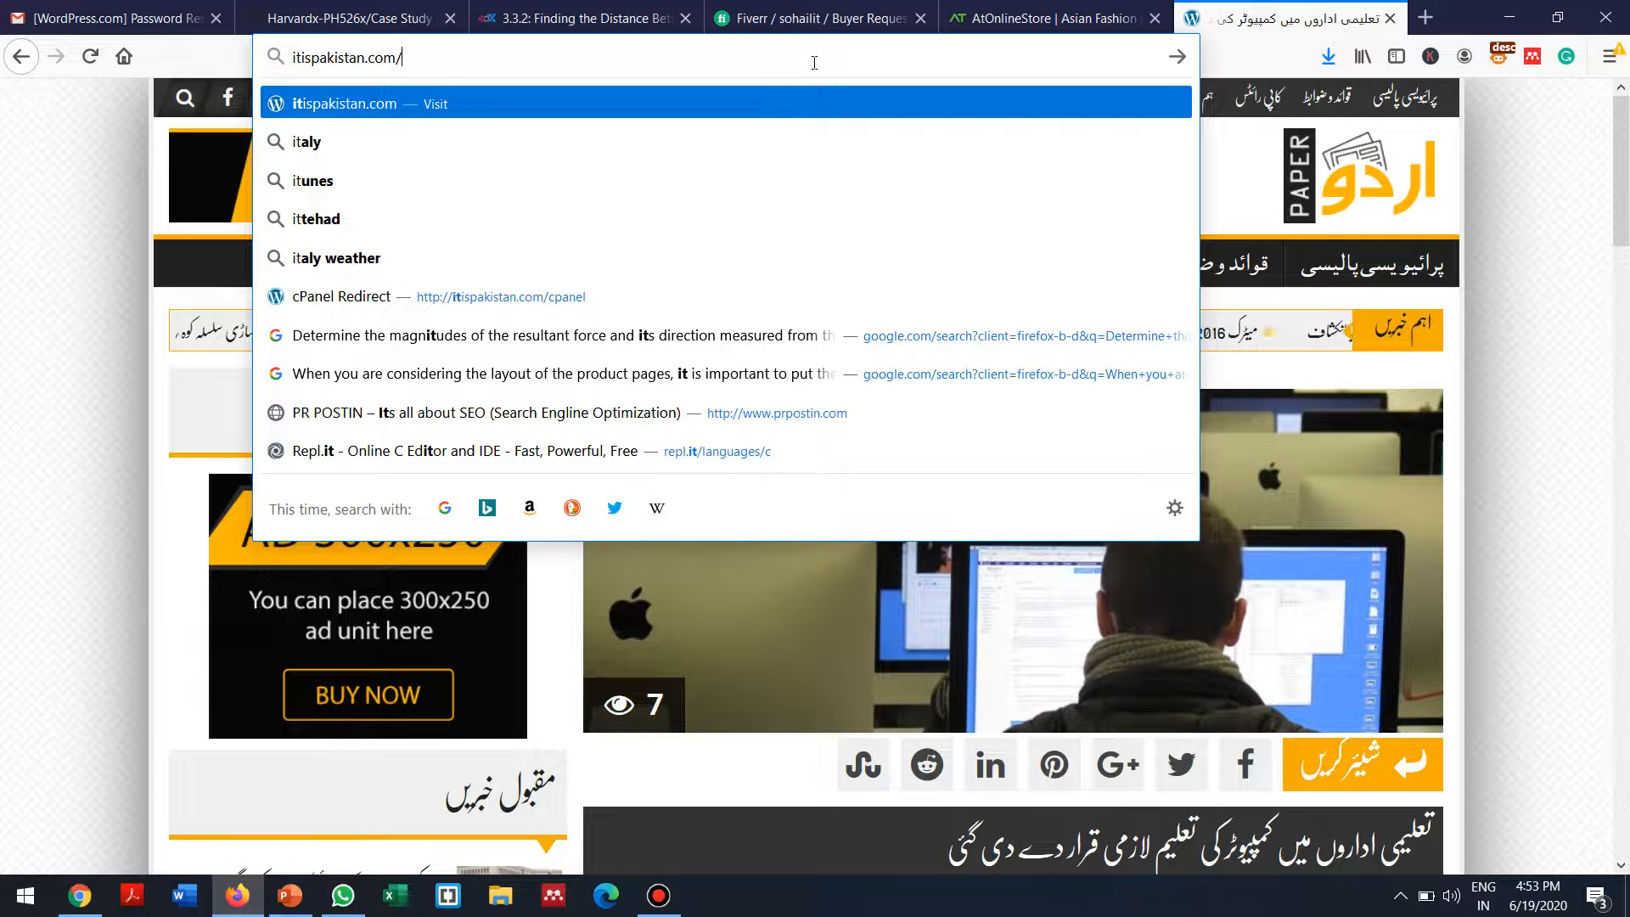
key("Return")
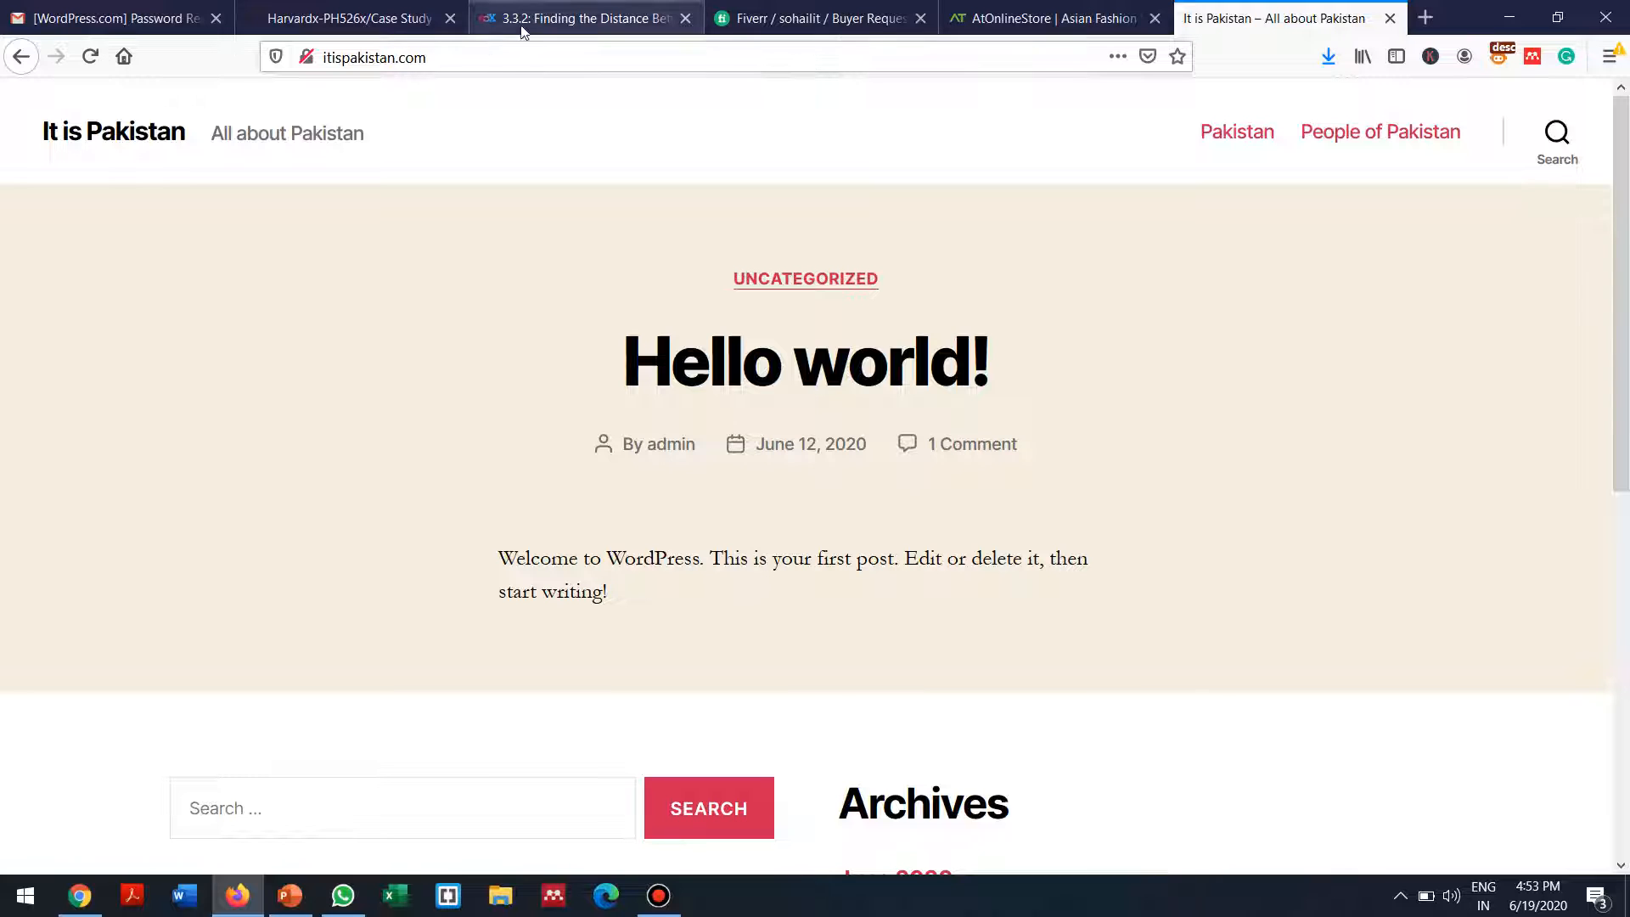
Step: Go to the site's WordPress admin login page at itispakistan.com/wp-admin/
left_click(462, 51)
left_click(462, 51)
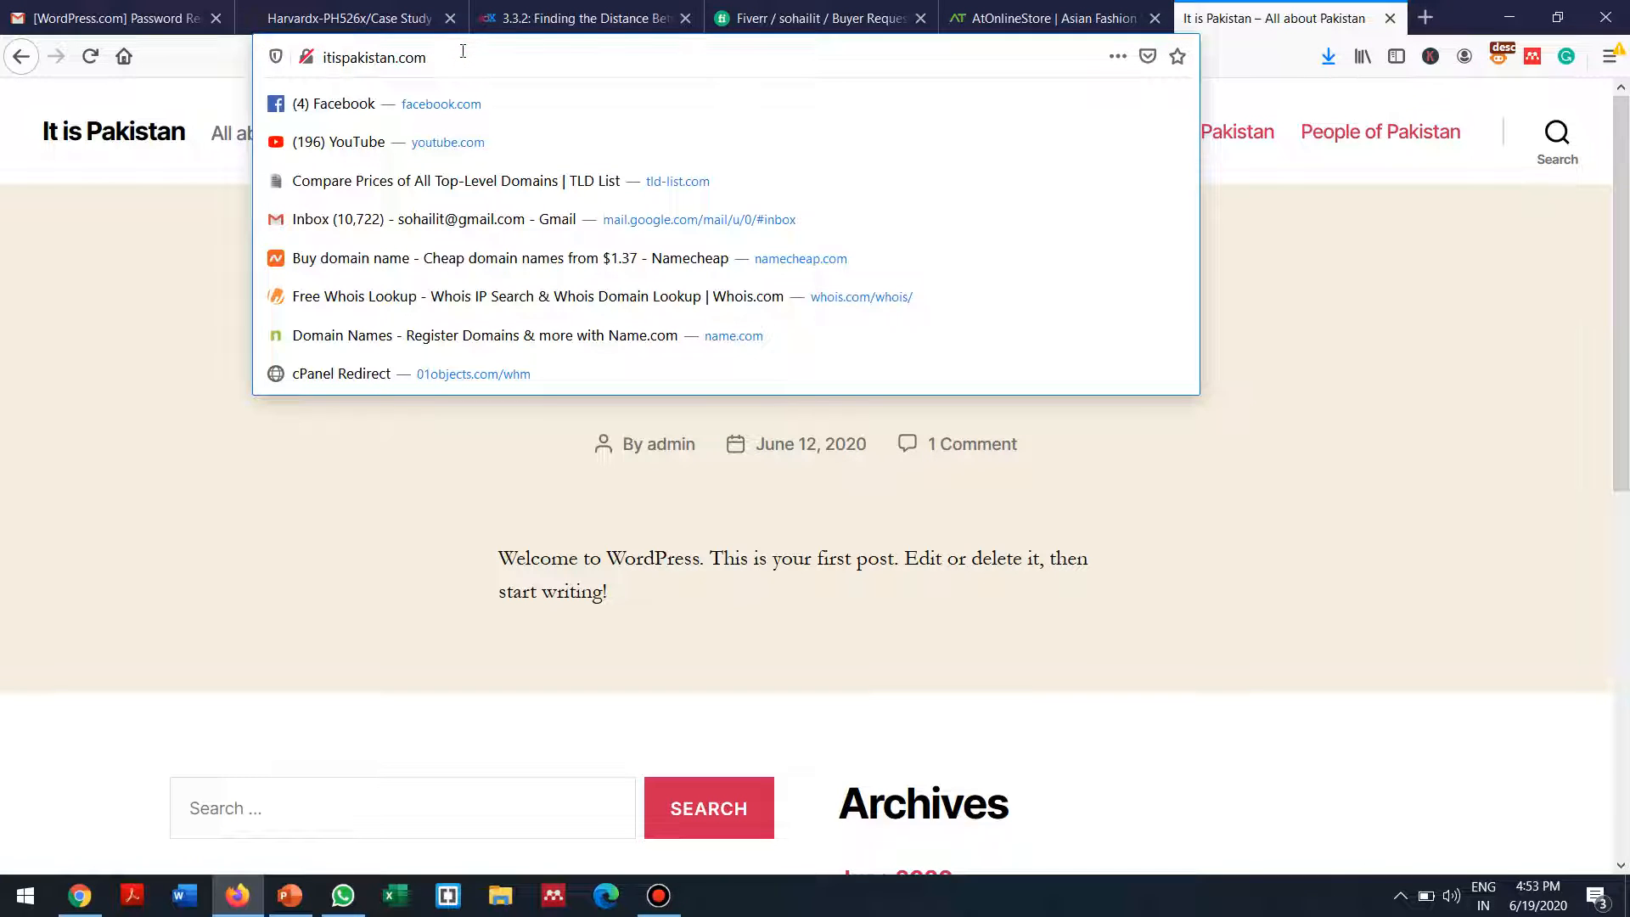
type("/")
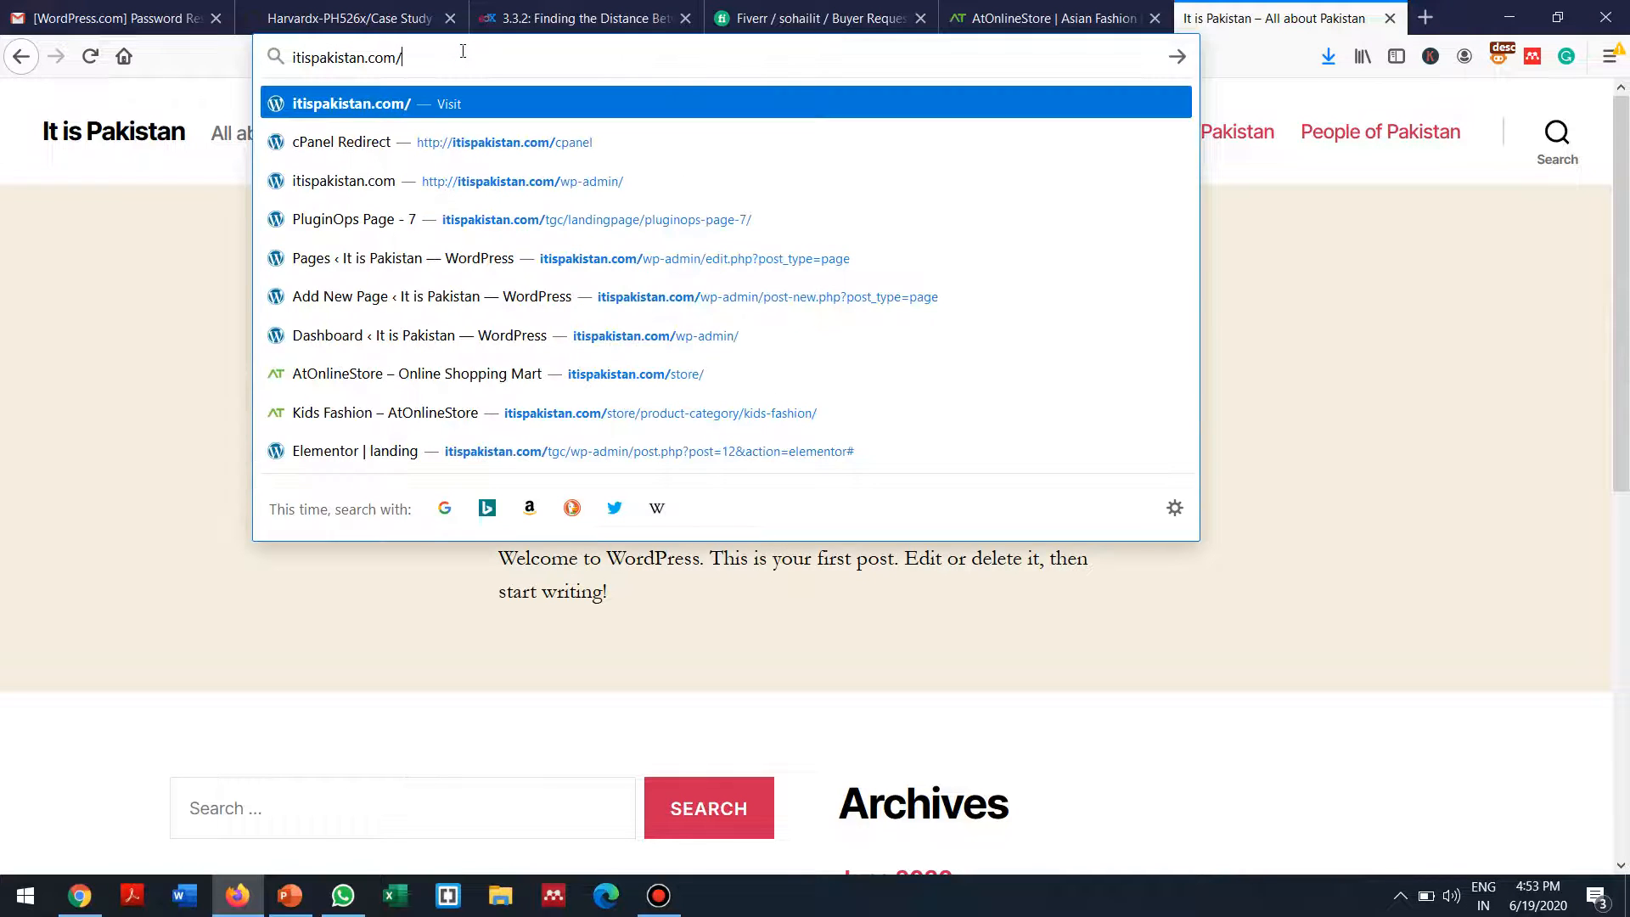
key("Down")
key("Down")
key("Return")
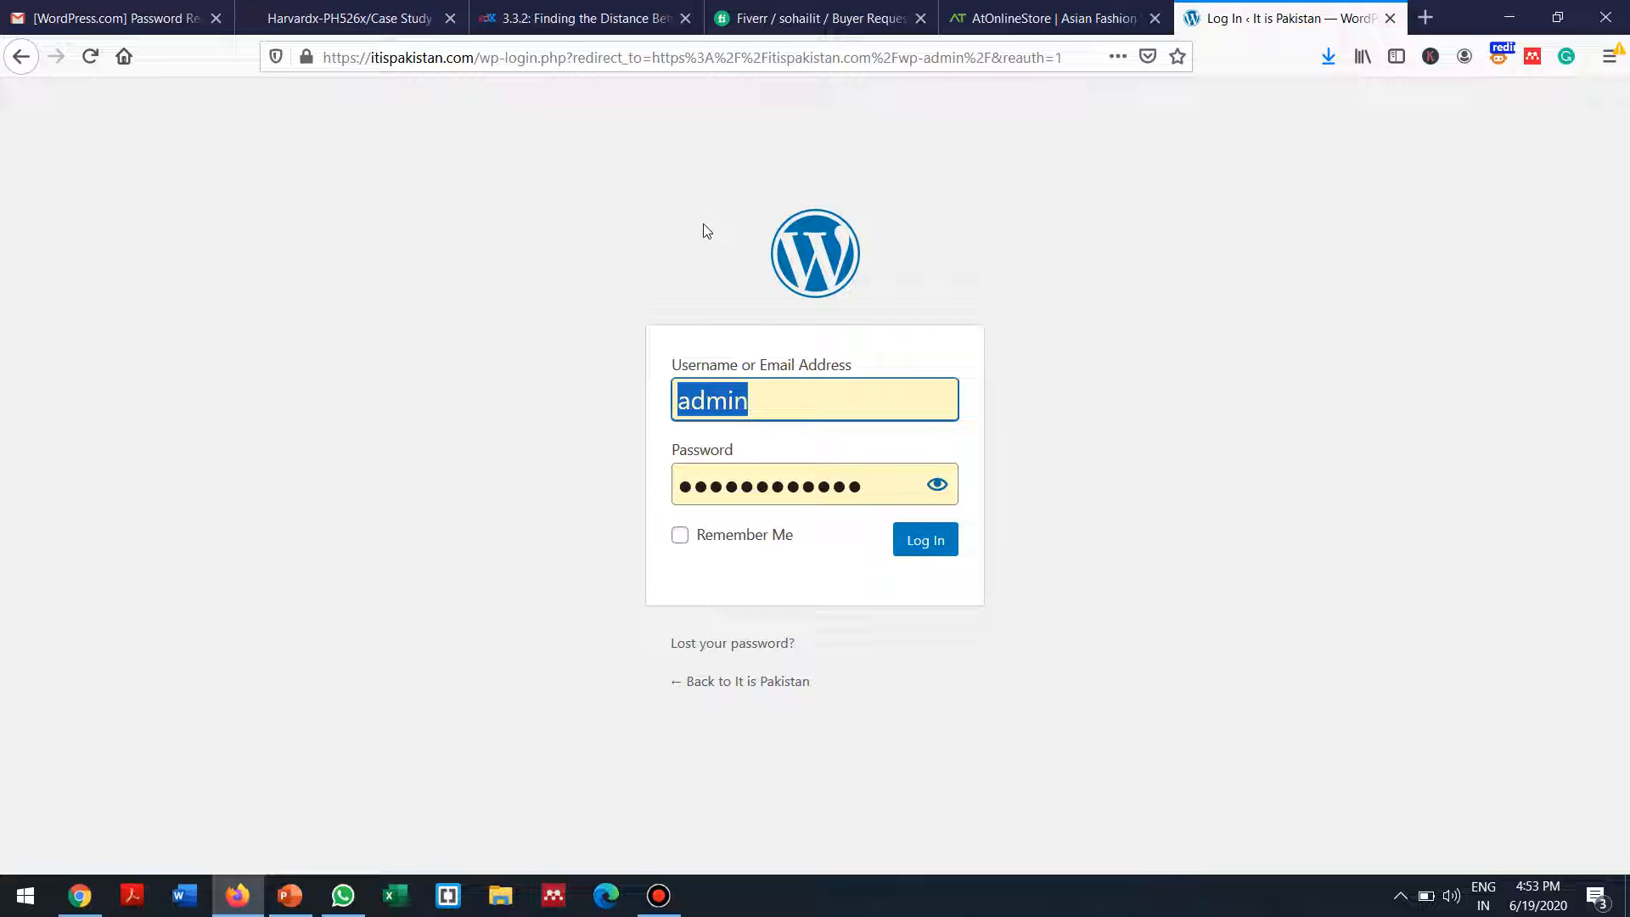
left_click(592, 254)
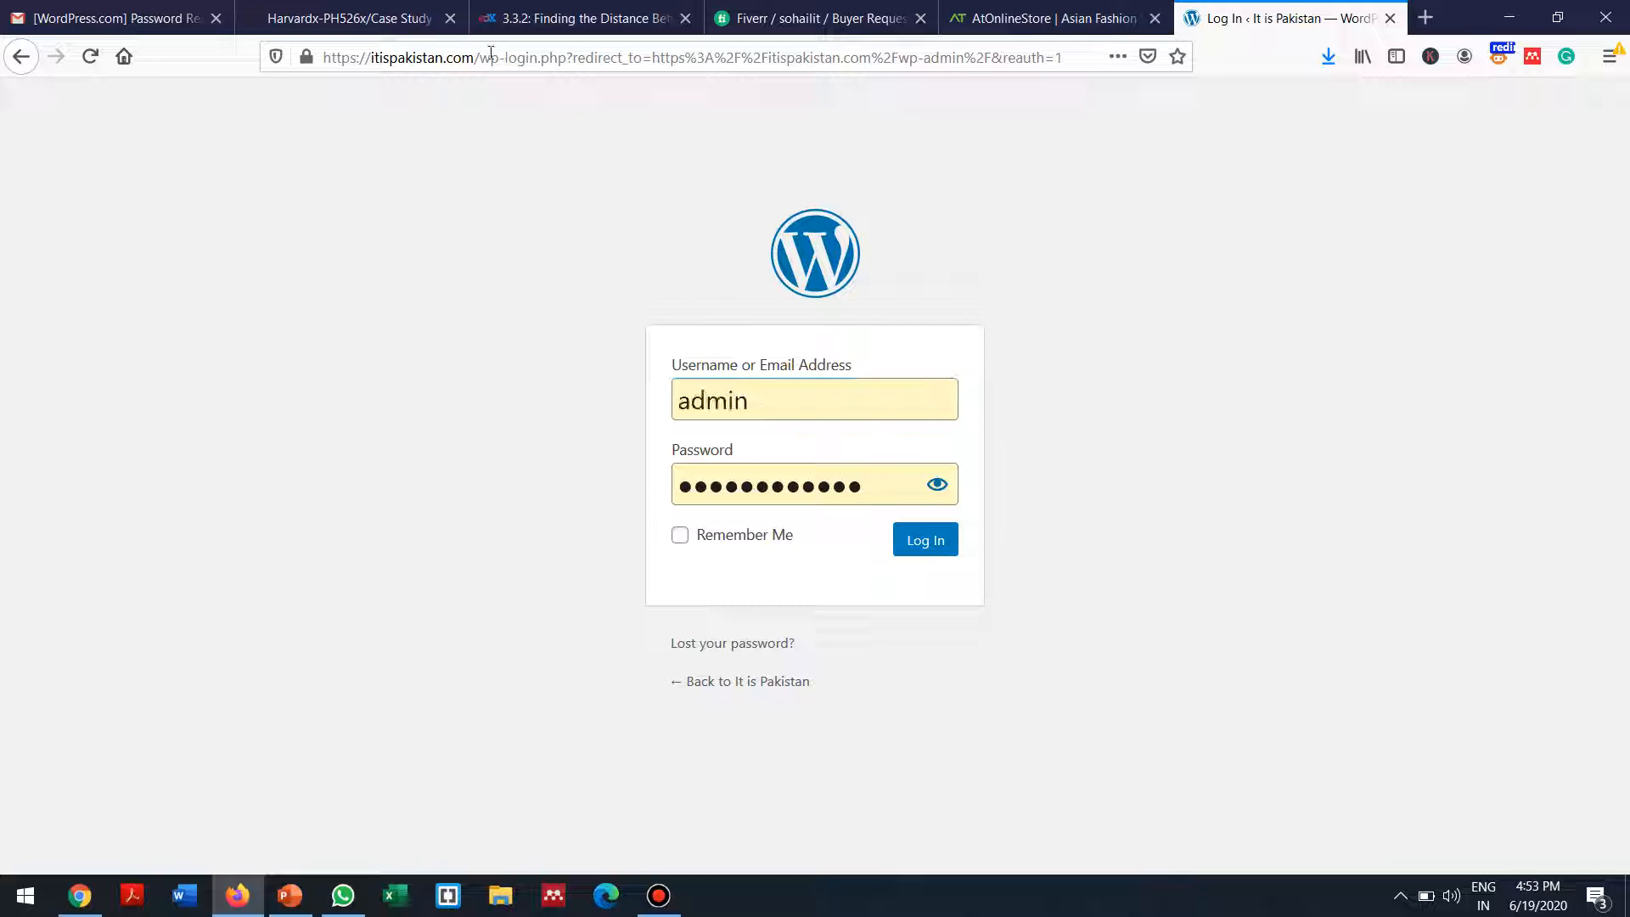
Step: Replace the path after itispakistan.com in the address with wp-admin/ and load that address
left_click_drag(481, 56, 1078, 23)
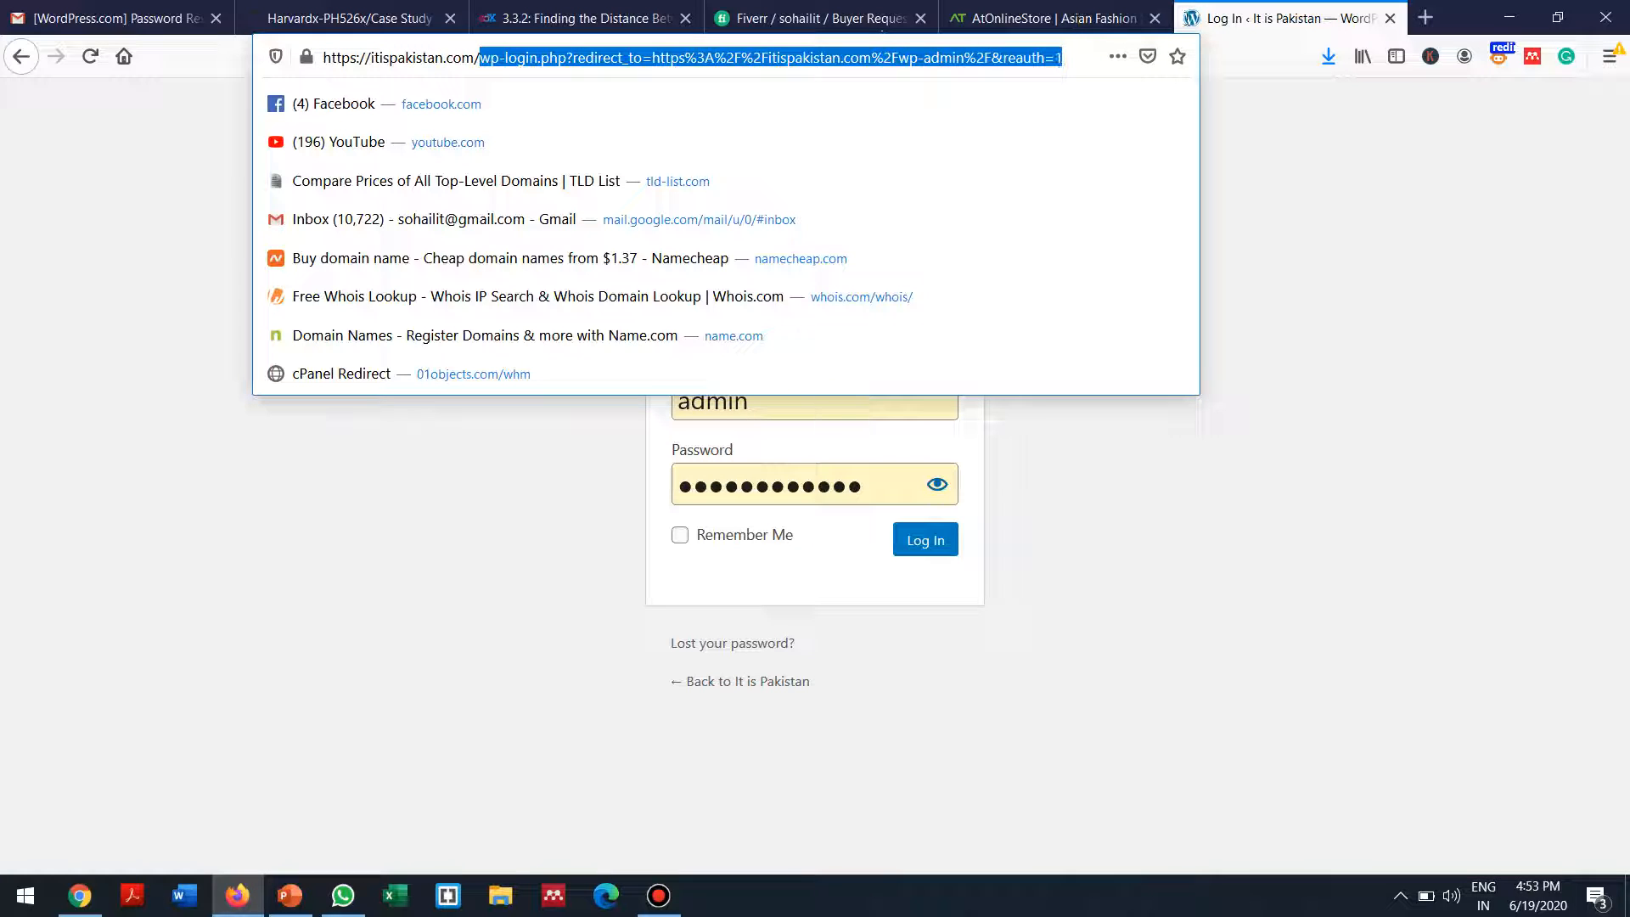
key("BackSpace")
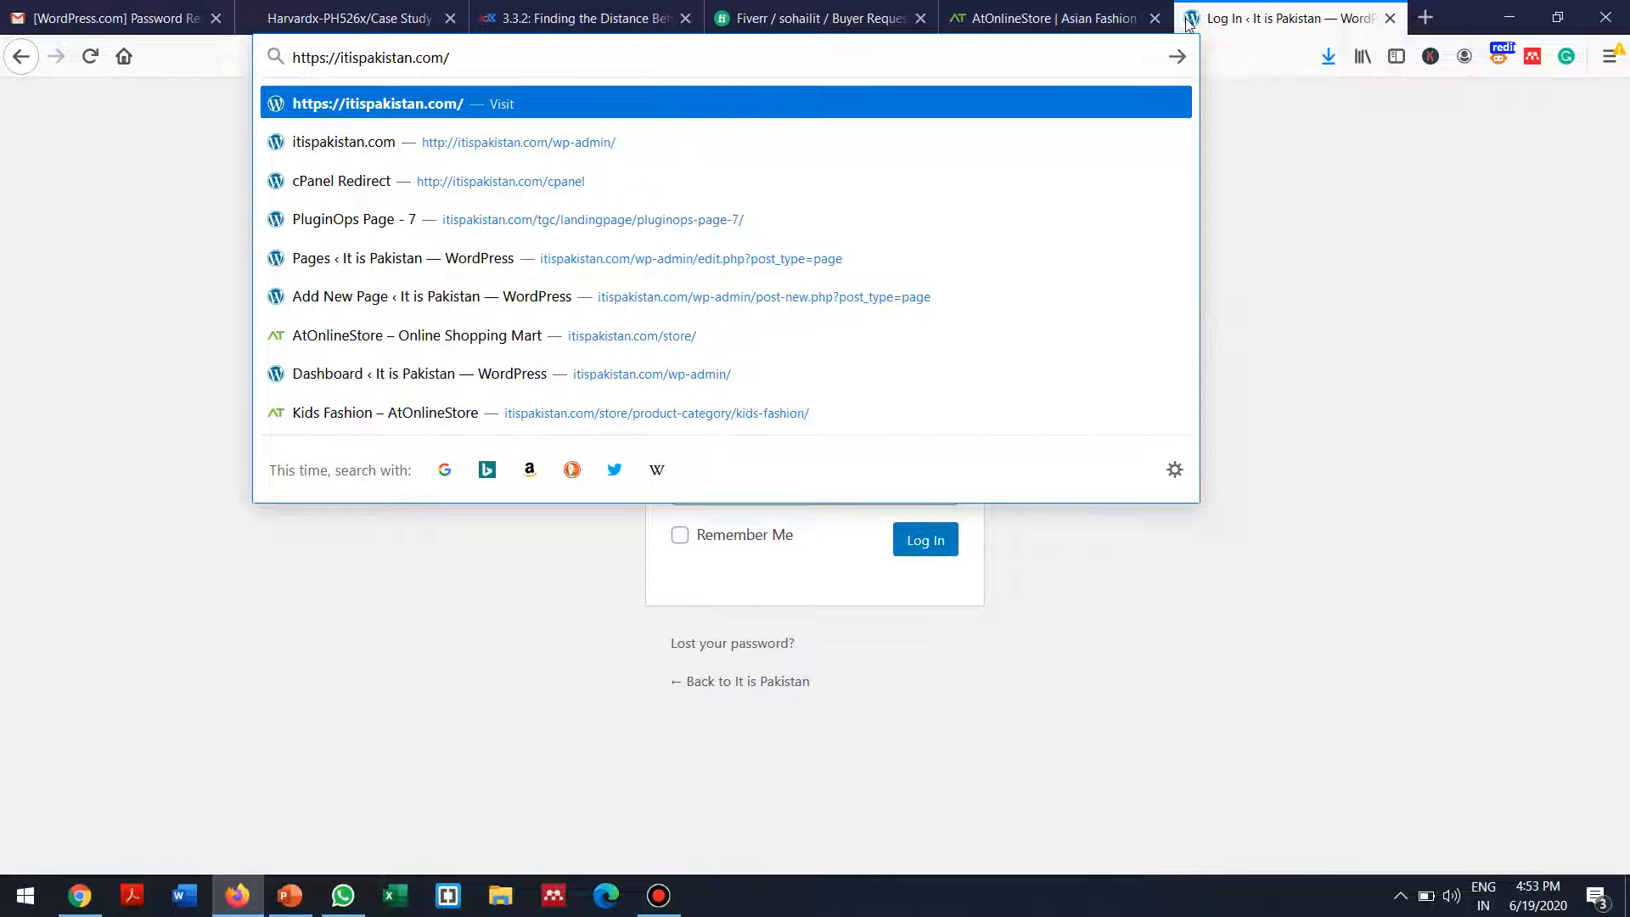
type("wp-admin/")
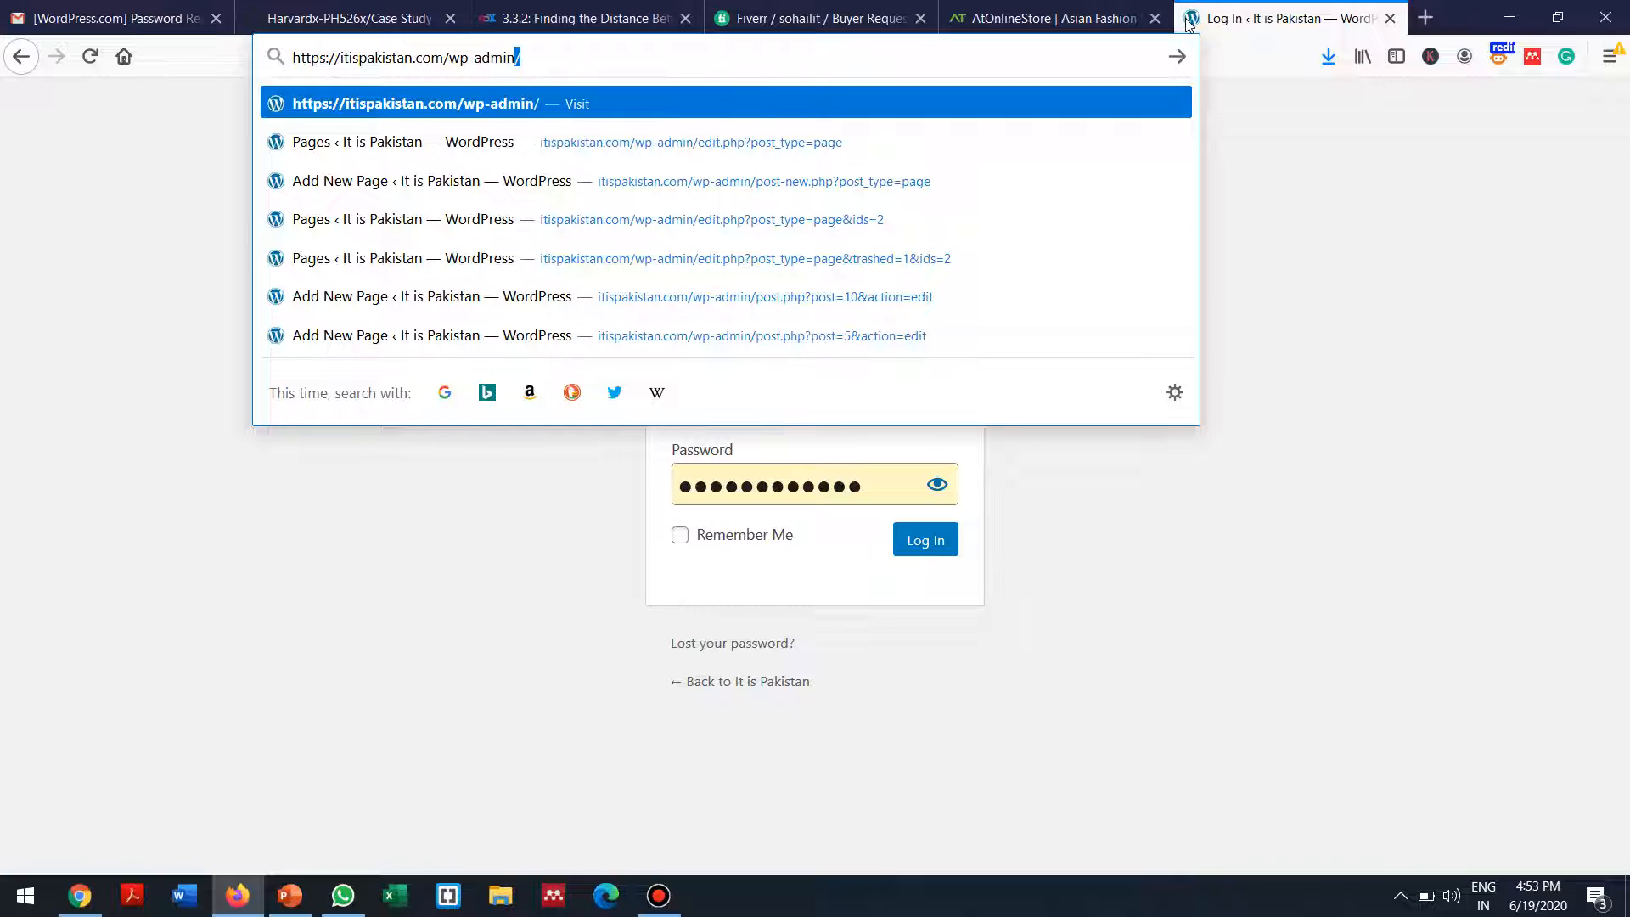
key("Return")
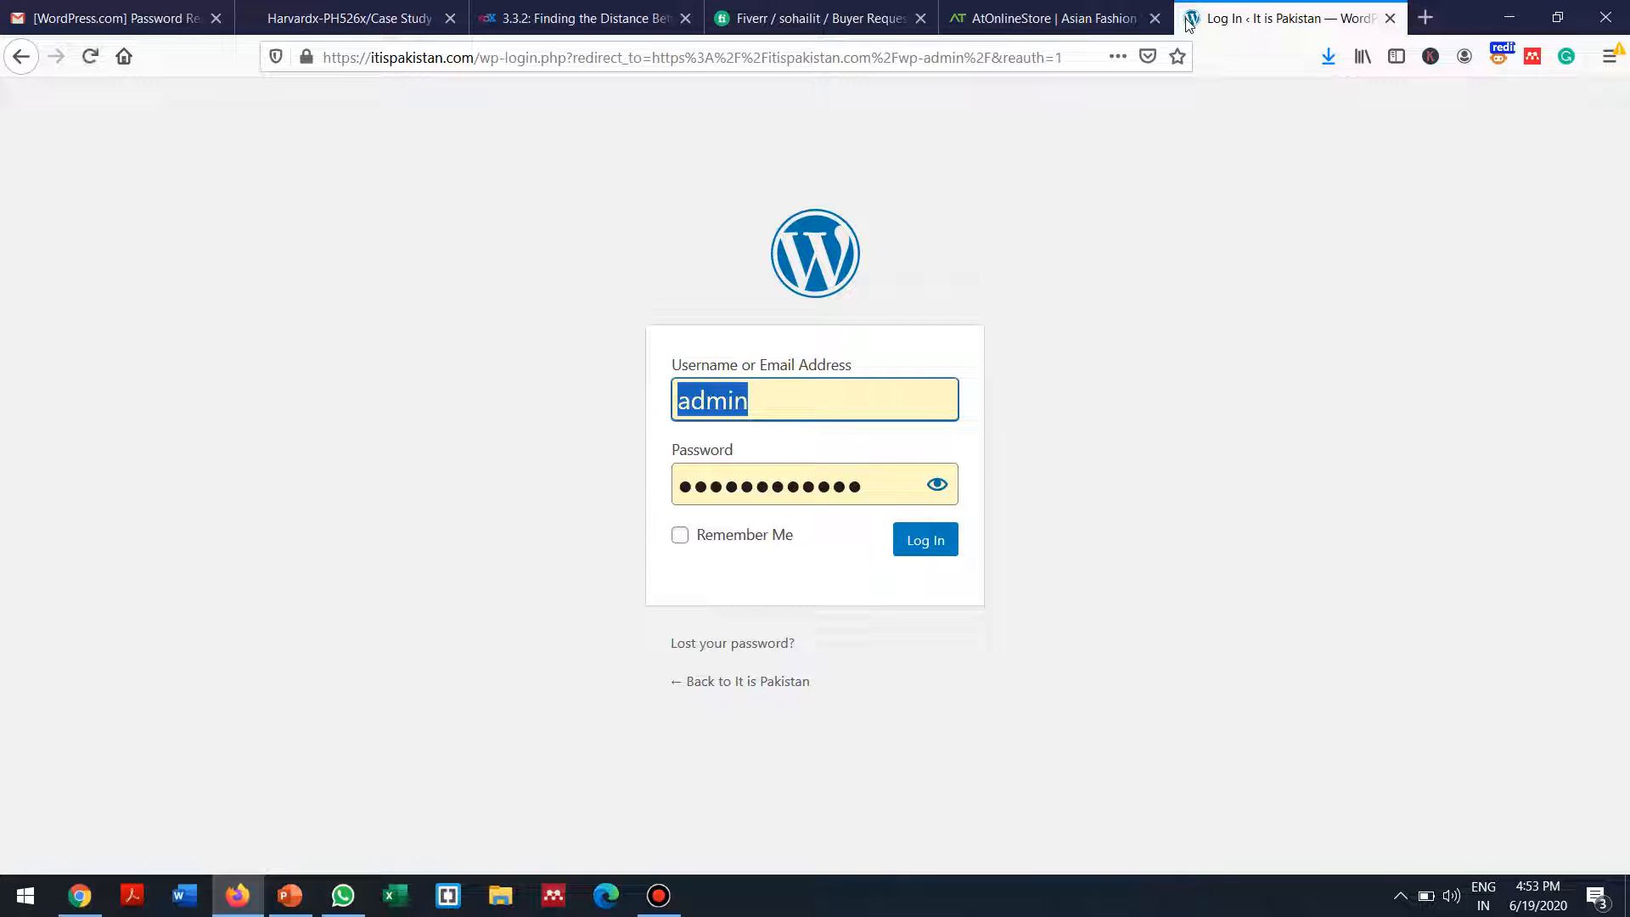
Step: Log in to the WordPress dashboard with the prefilled admin credentials
left_click(748, 393)
left_click(510, 485)
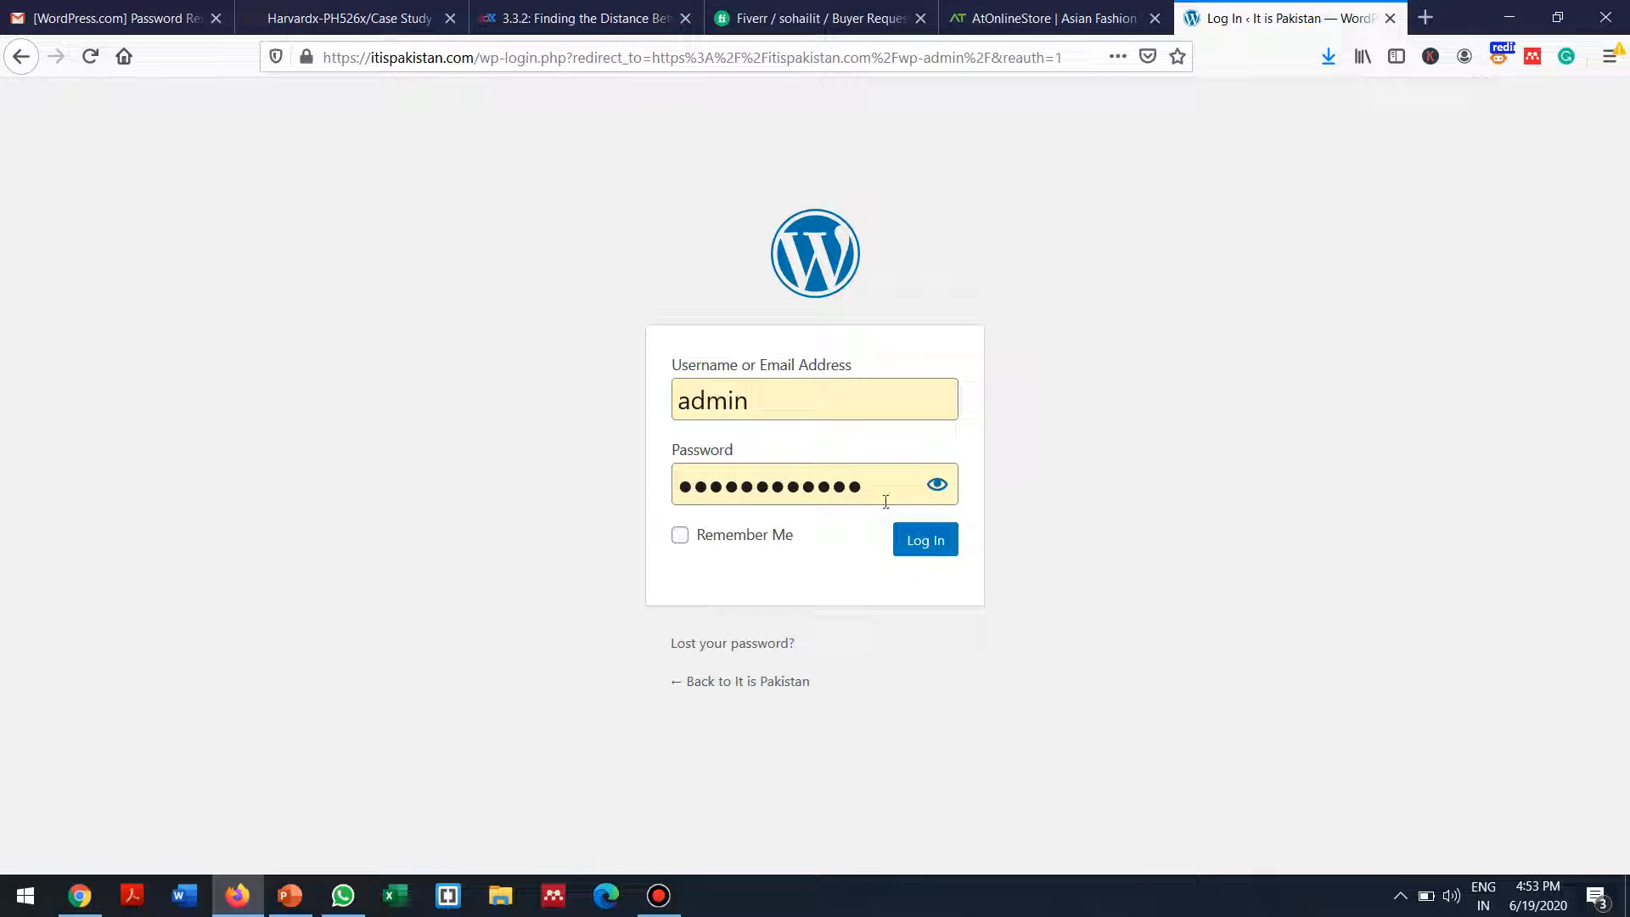
left_click(920, 544)
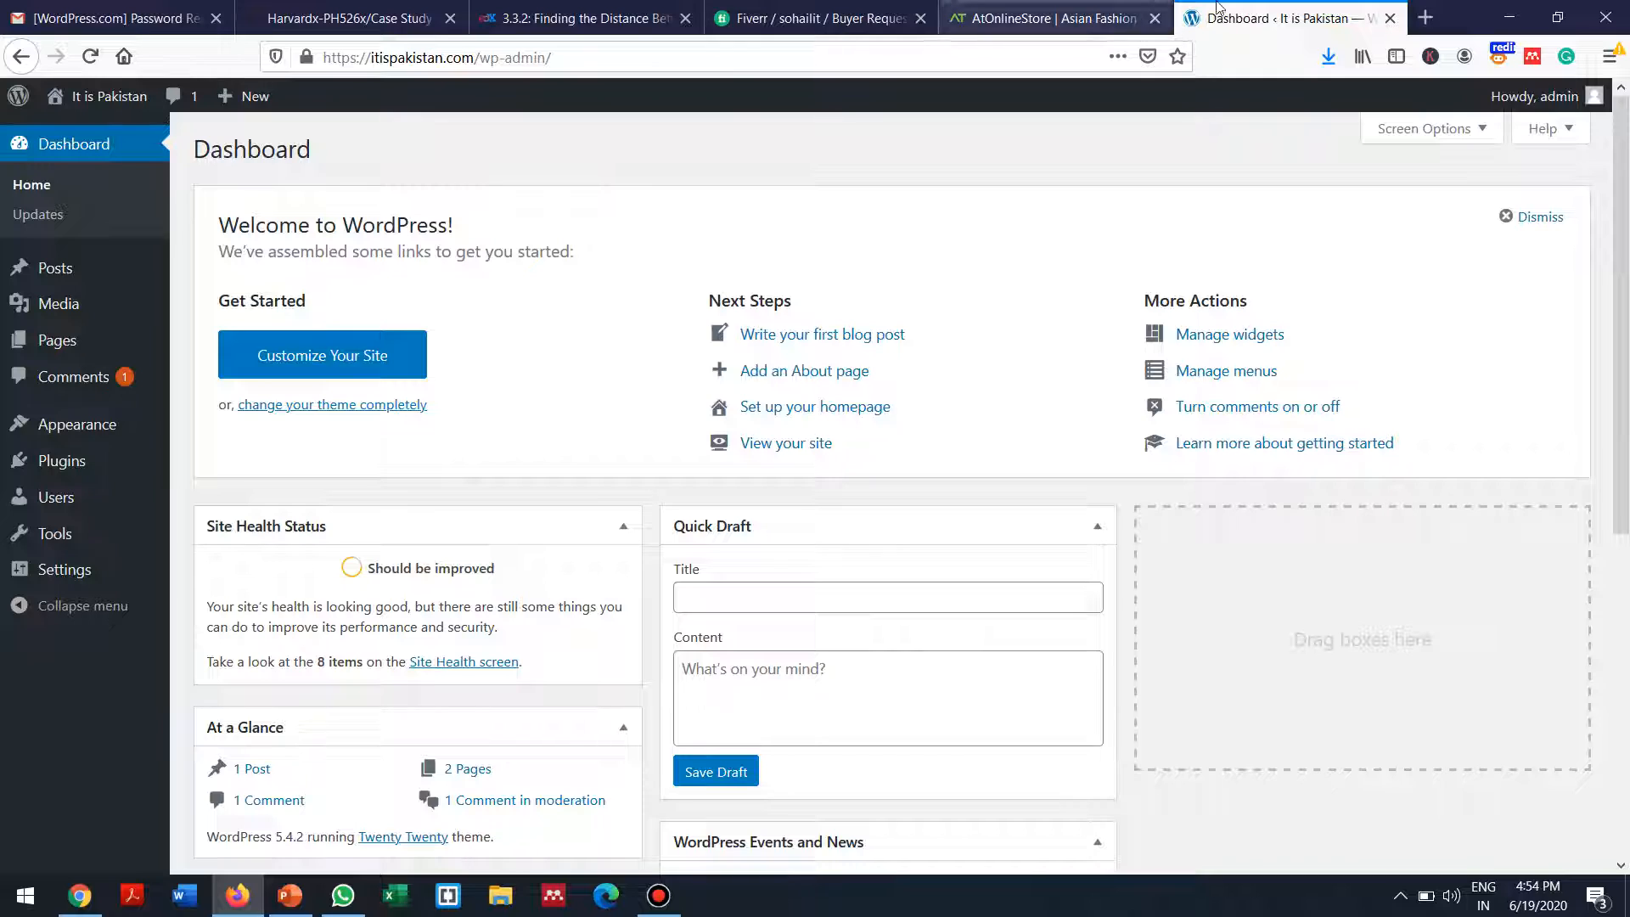
Step: Open the public site itispakistan.com in a new browser tab
left_click(1424, 18)
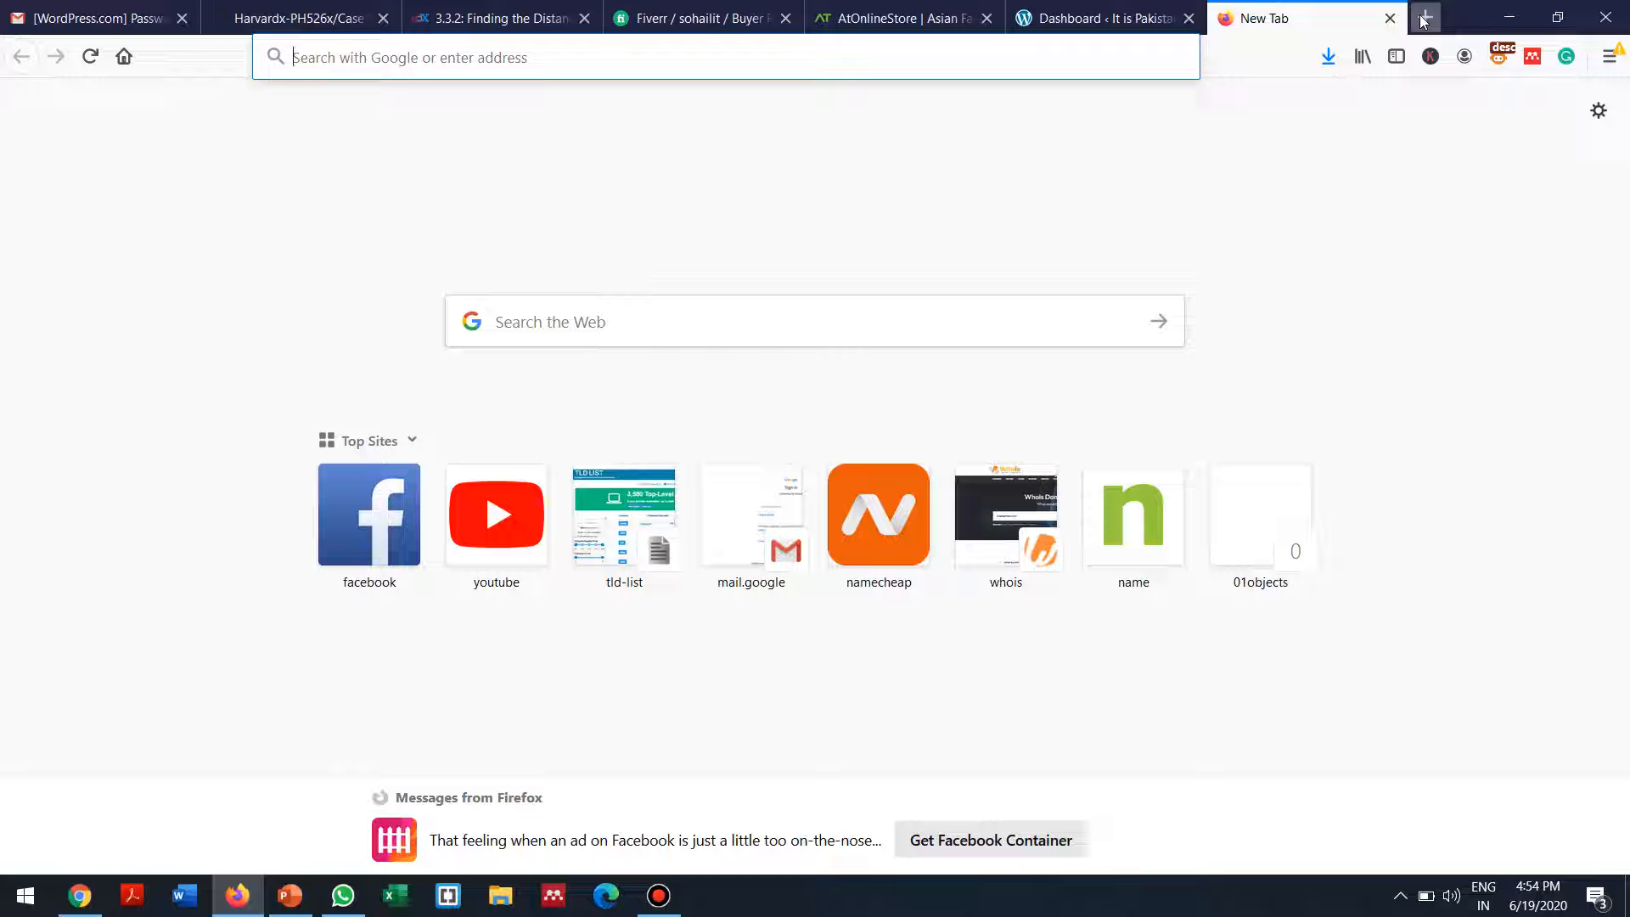
type("itispakistan.com")
key("Return")
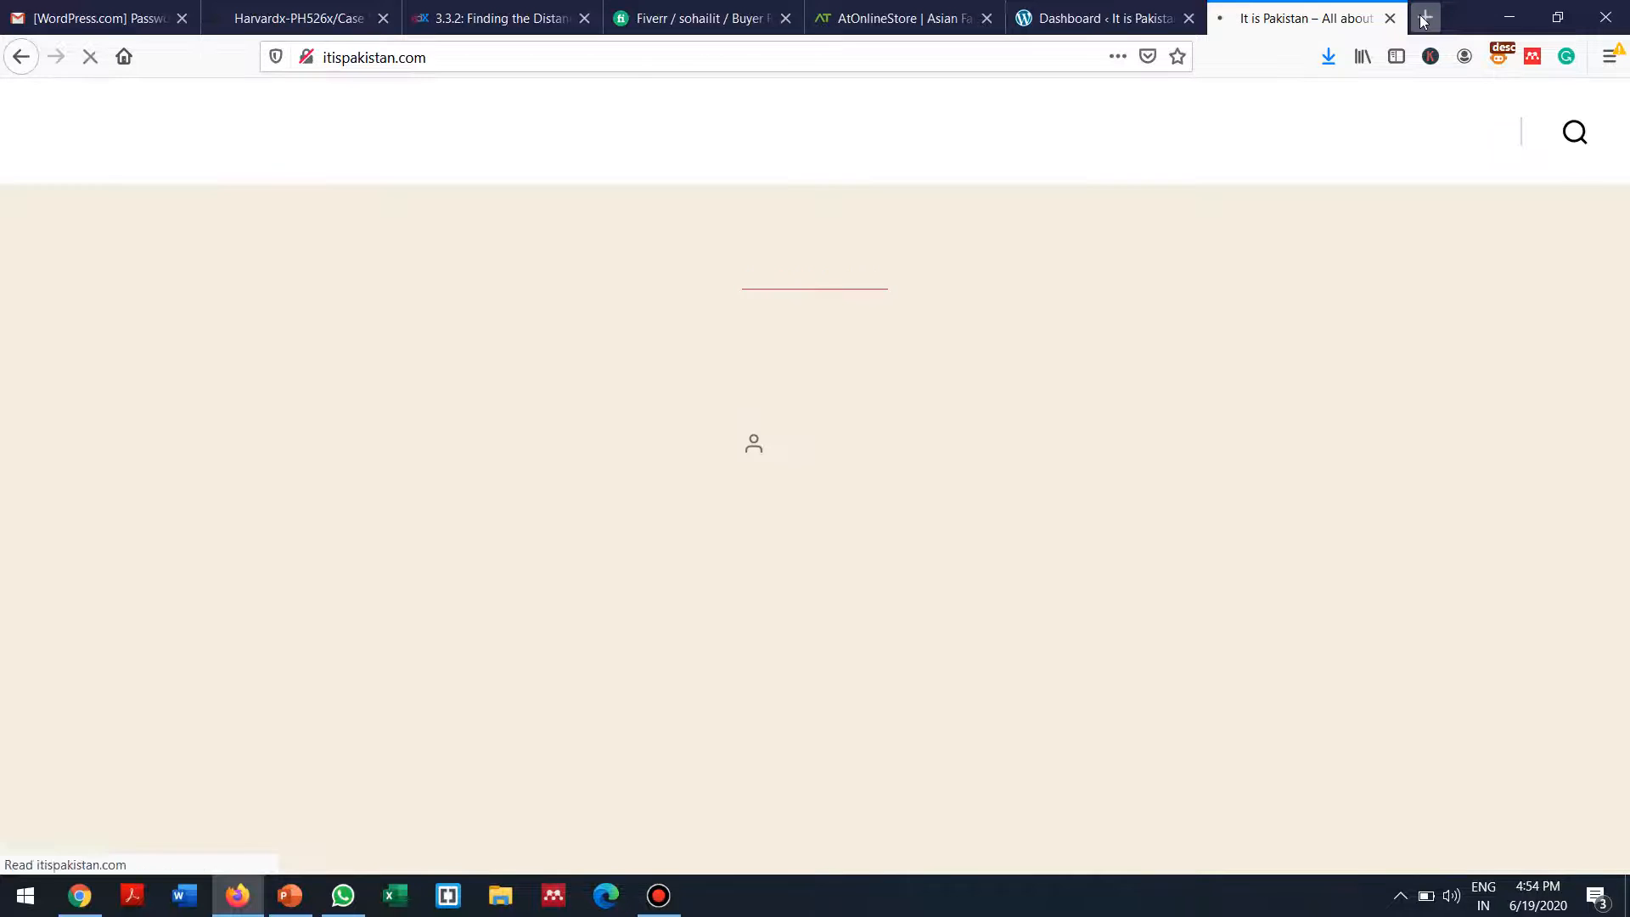
Step: Examine the site's homepage, from the Hello world! post through the search, recent posts, archives, categories and meta widgets
key("Down")
key("Down")
key("Down")
key("Down")
key("Down")
key("Down")
key("Down")
key("Down")
key("Down")
key("Down")
key("Down")
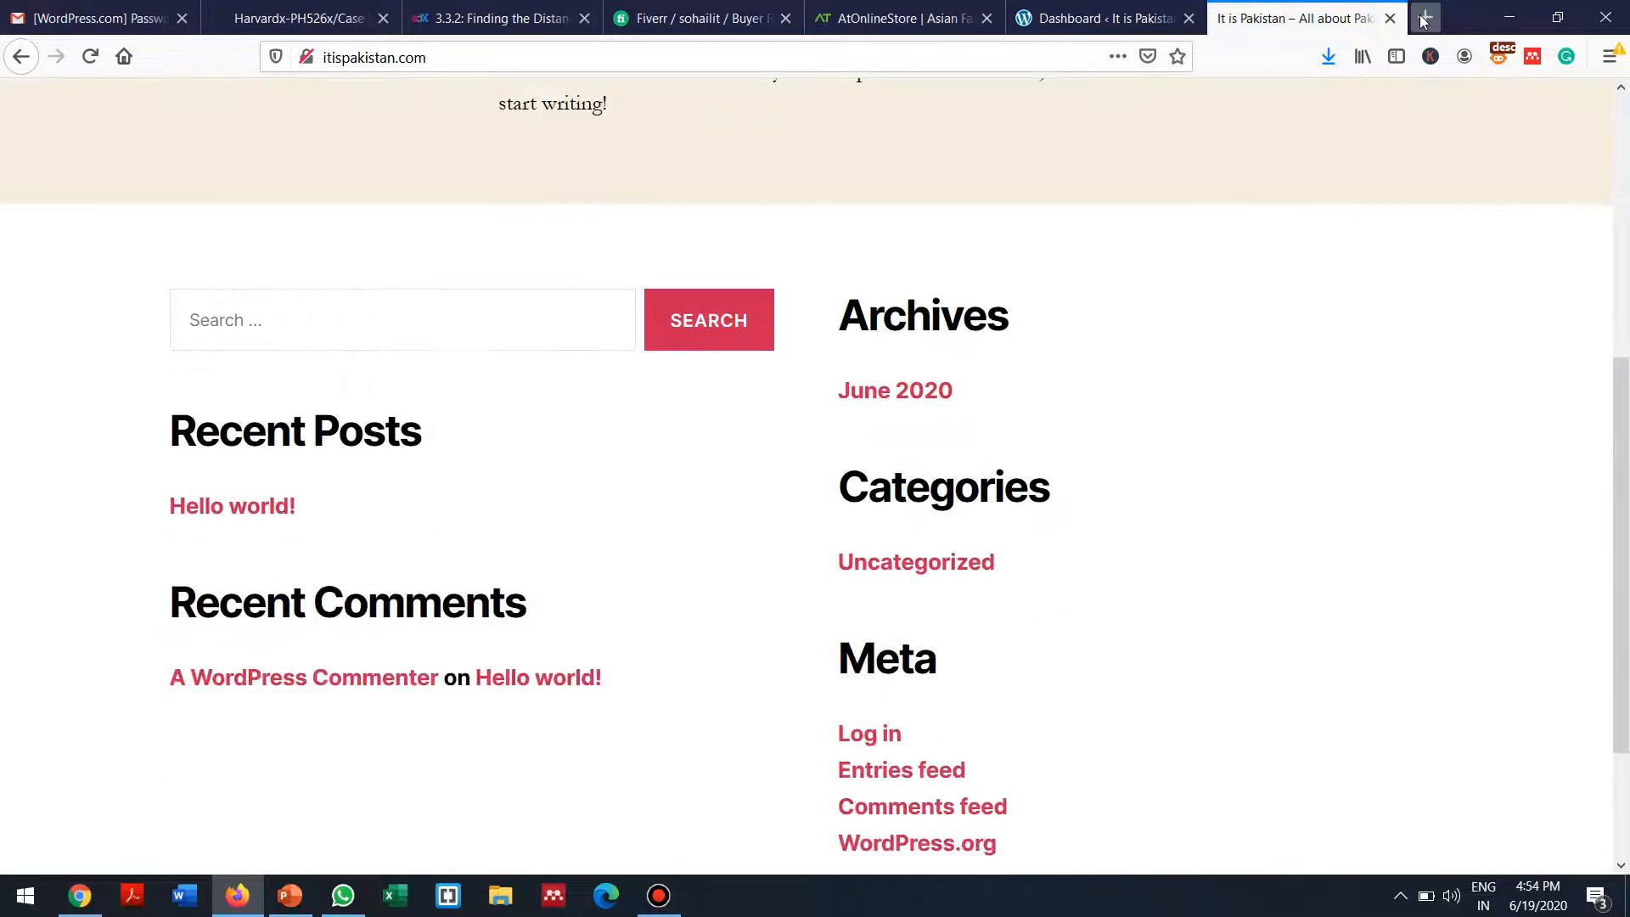
key("Up")
key("Up")
key("Up")
key("Up")
key("Up")
key("Up")
key("Up")
key("Up")
key("Up")
key("Up")
key("Up")
key("Up")
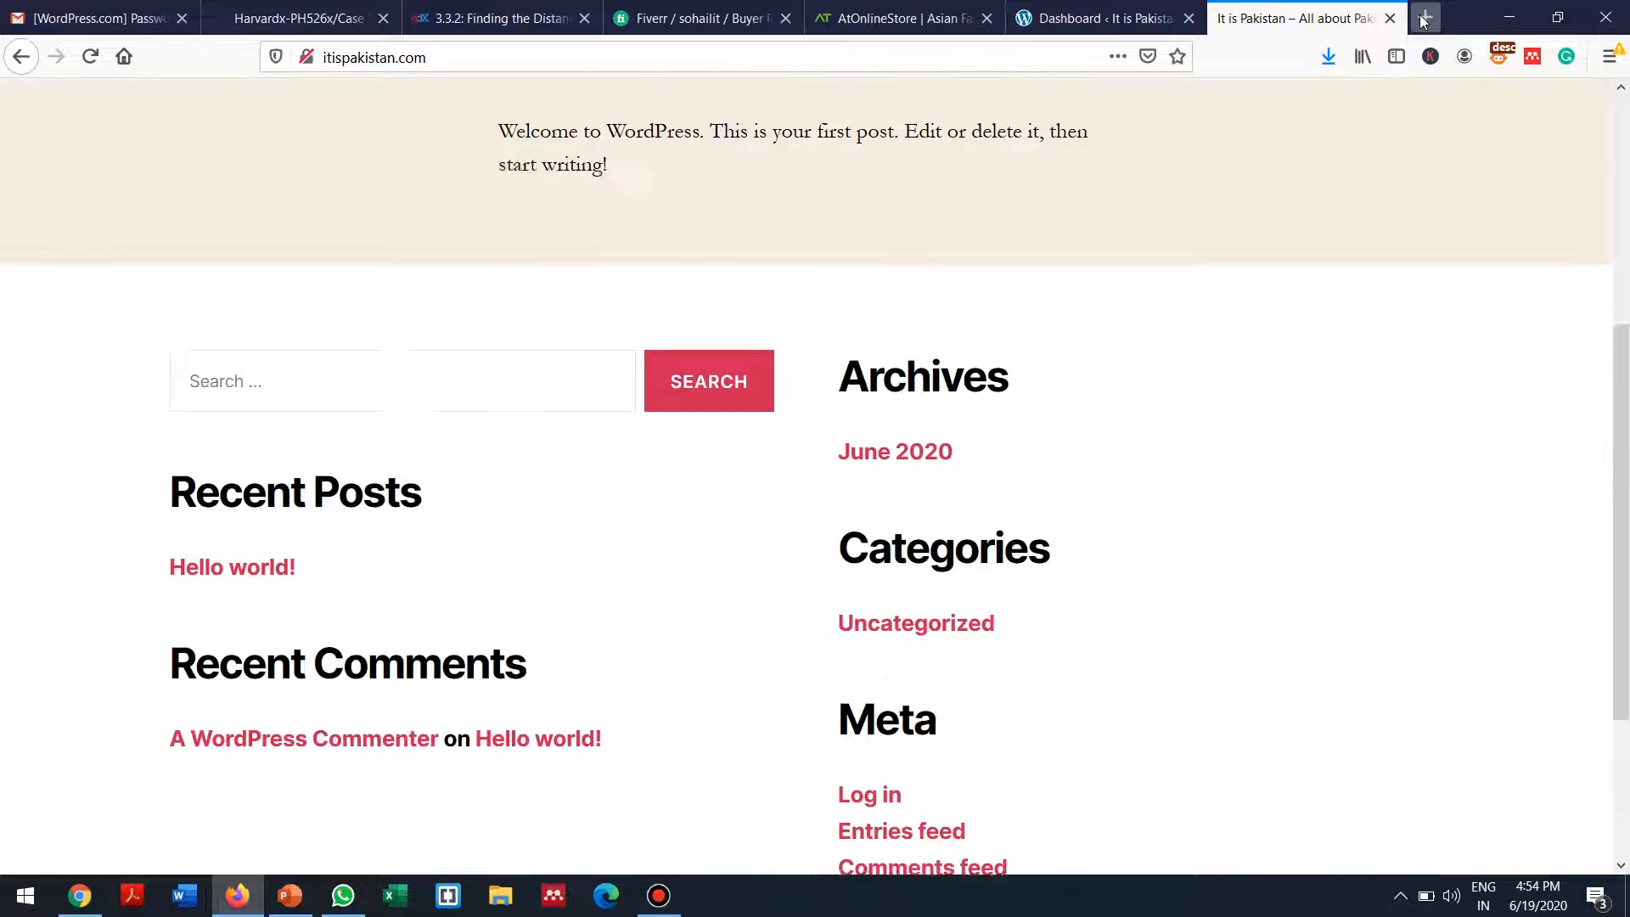
key("Down")
key("Down")
key("Down")
key("Down")
key("Down")
key("Down")
key("Down")
key("Down")
key("Down")
key("Down")
key("Down")
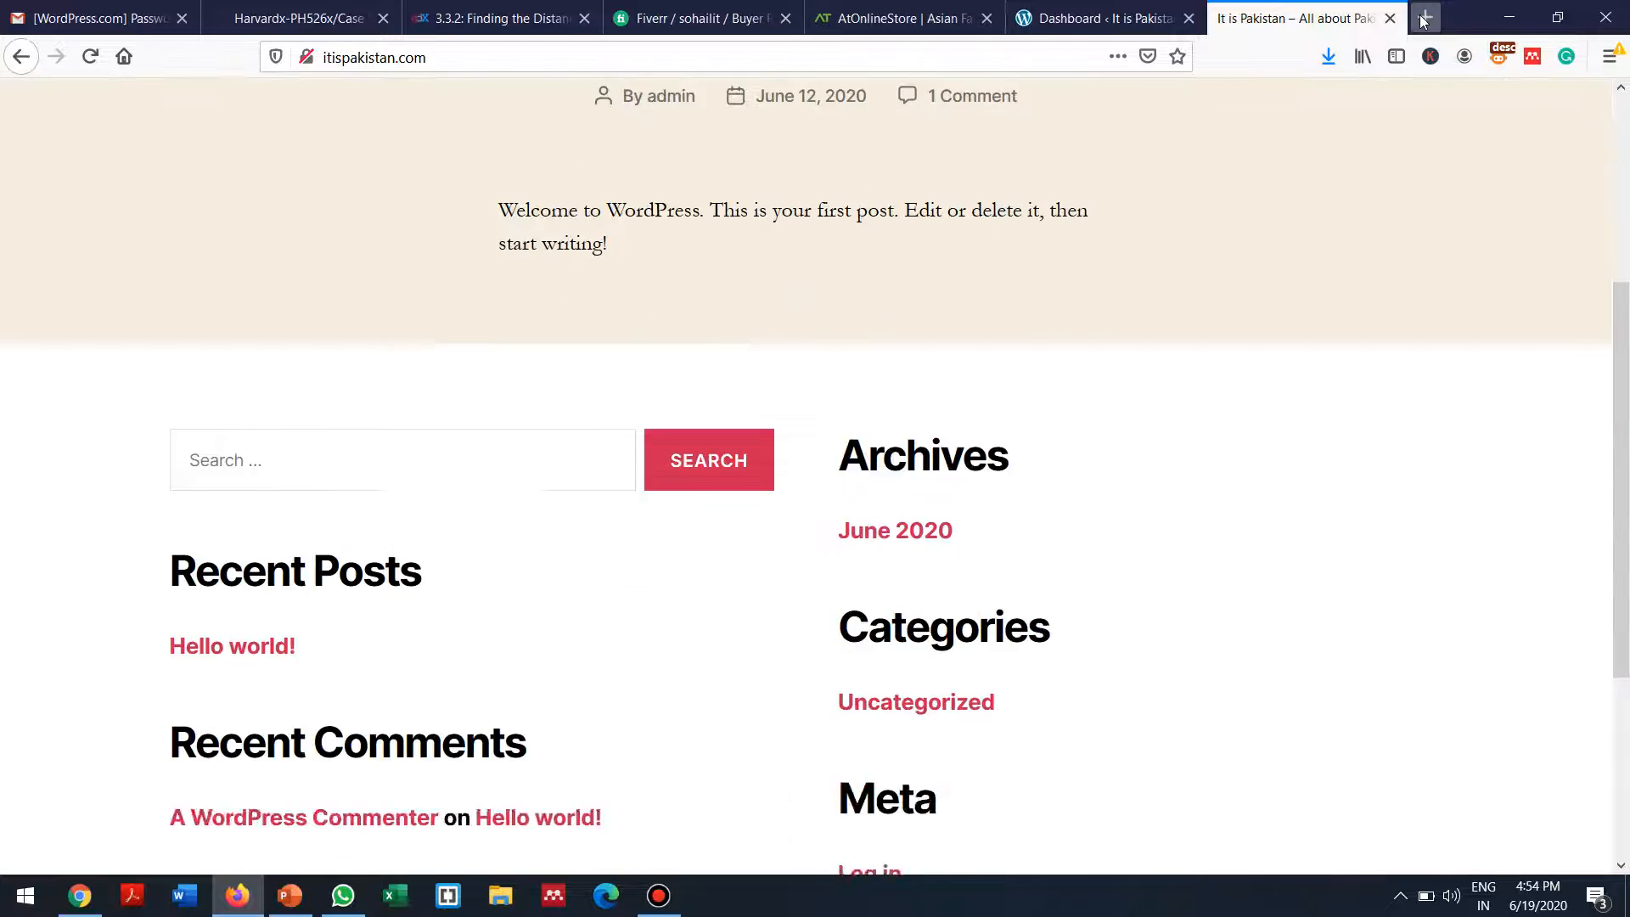
key("Up")
key("Up")
key("Up")
key("Up")
key("Up")
key("Up")
key("Up")
key("Up")
key("Up")
key("Up")
key("Up")
key("Up")
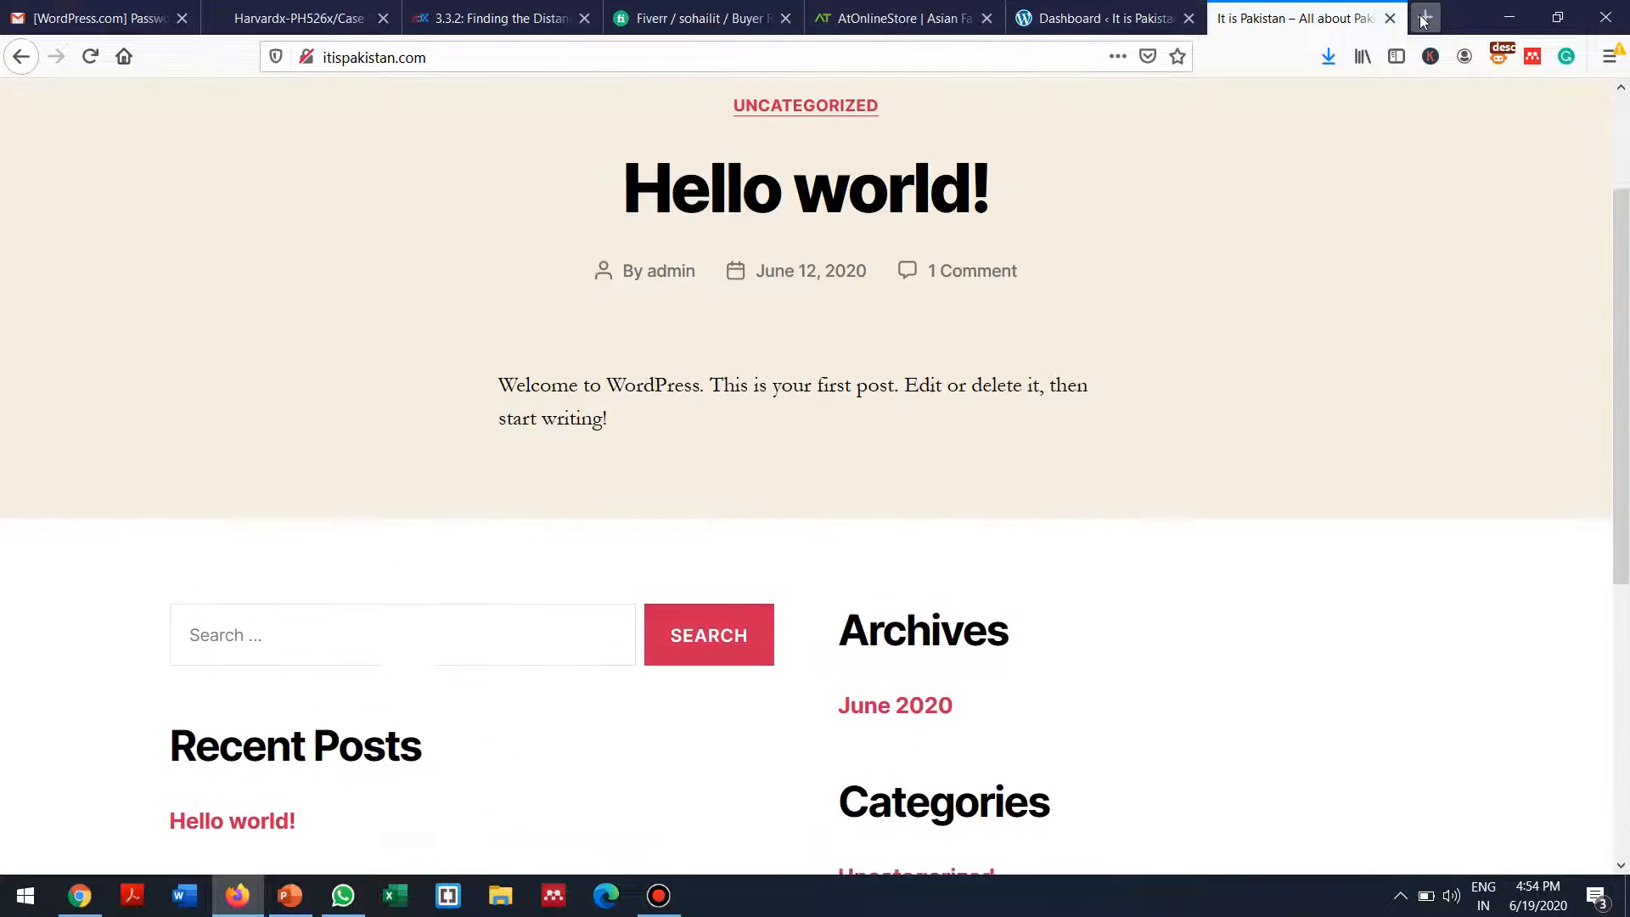
key("Down")
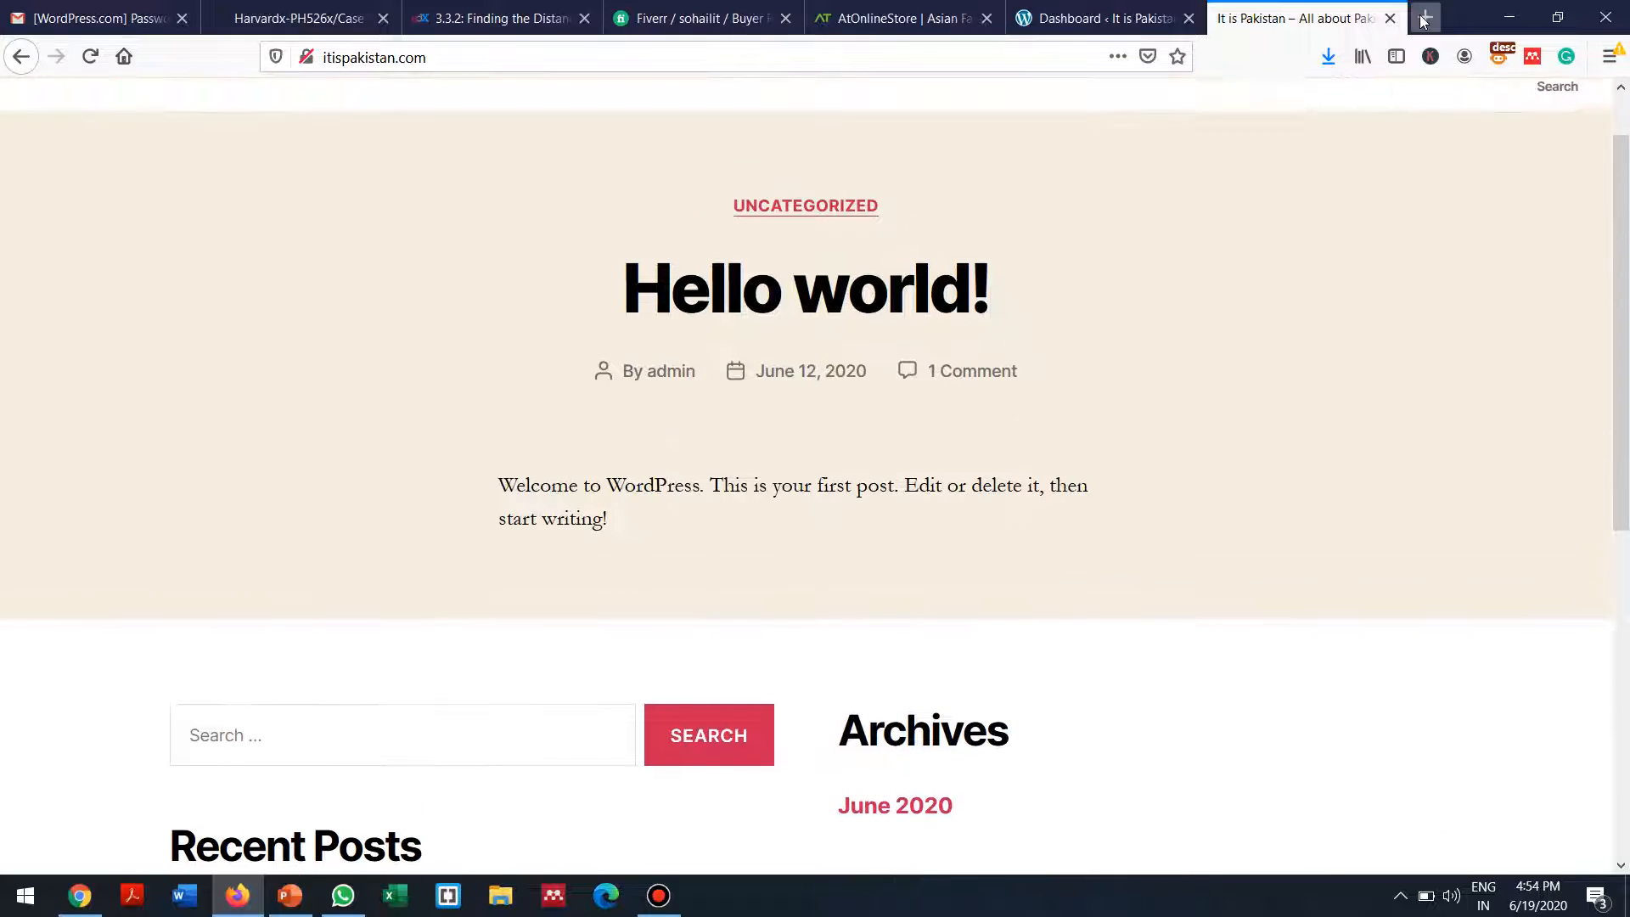
key("Up")
key("Up")
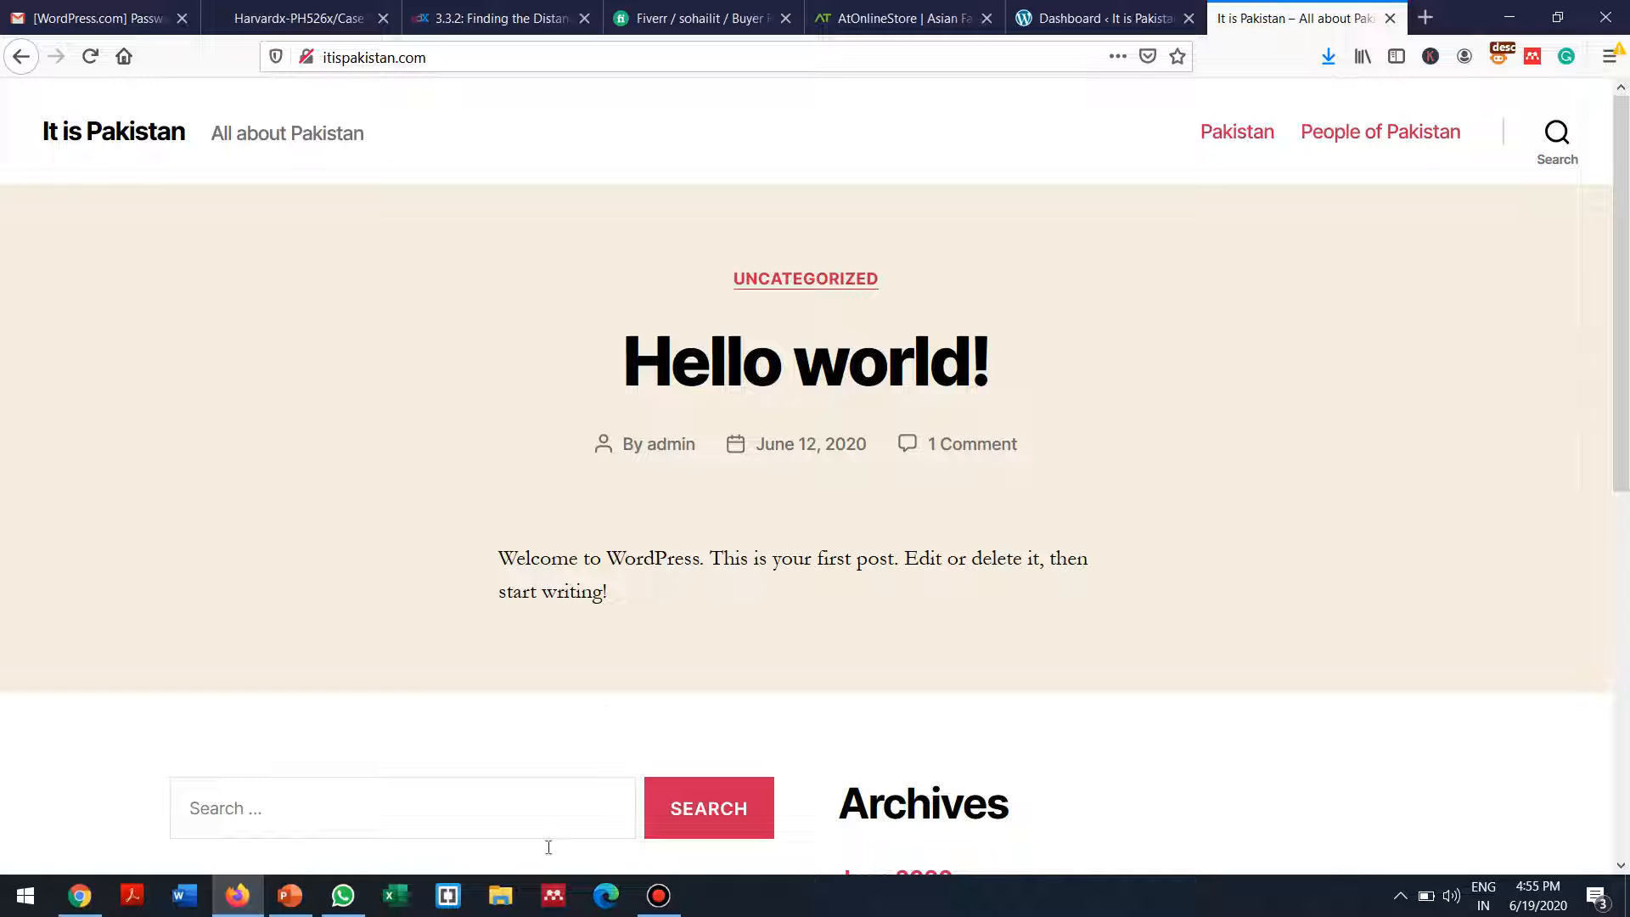
left_click(650, 906)
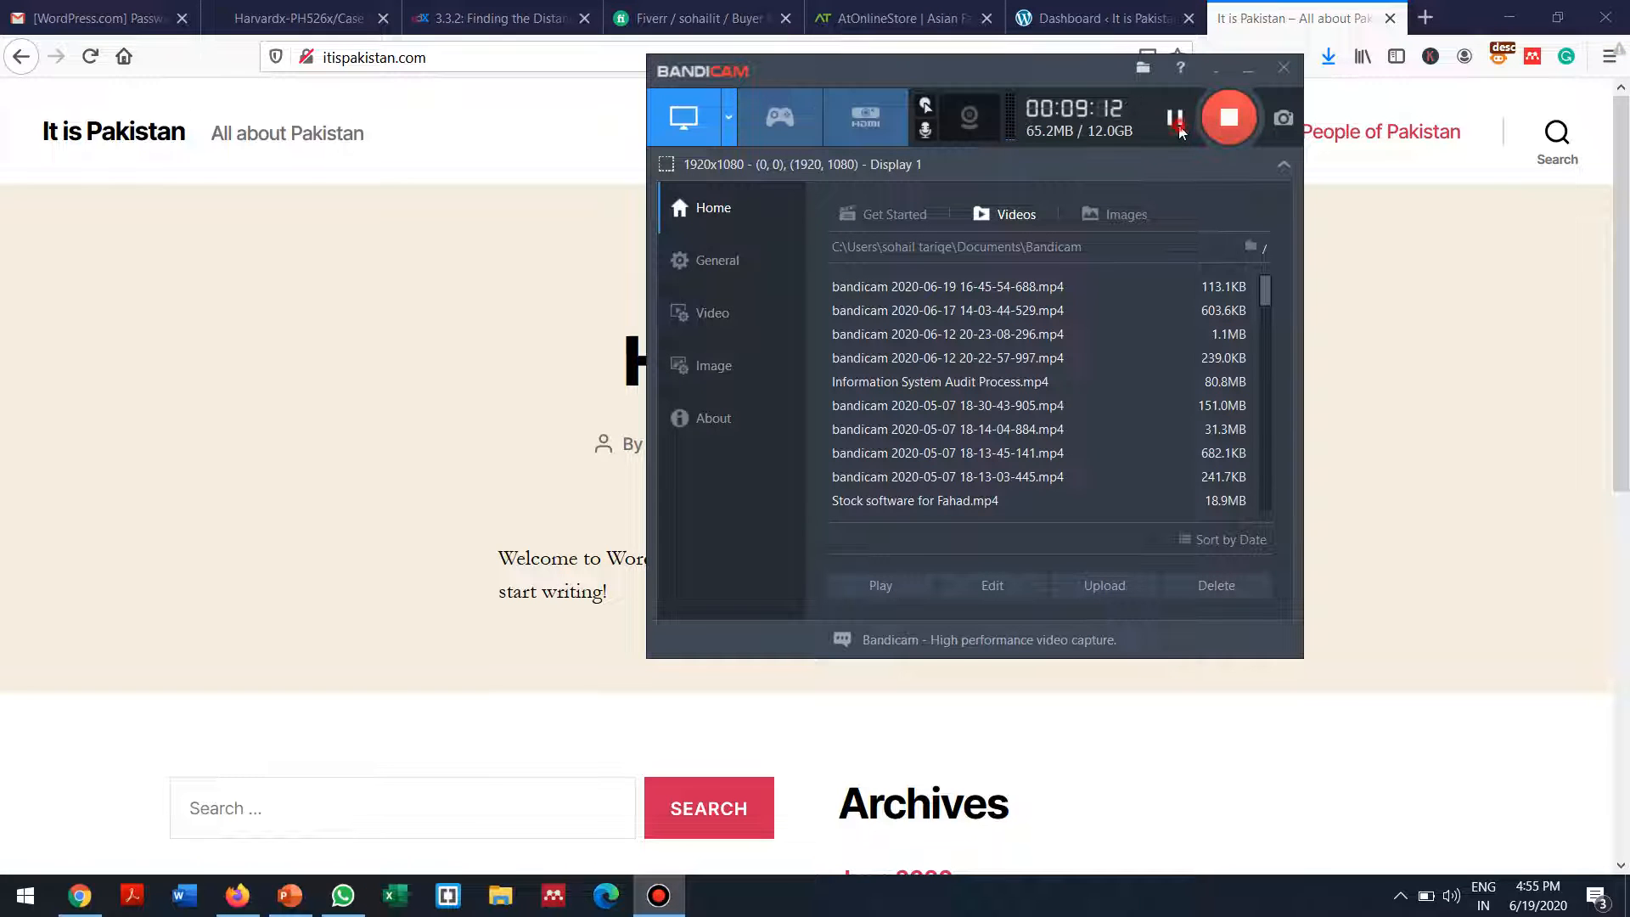
left_click(379, 286)
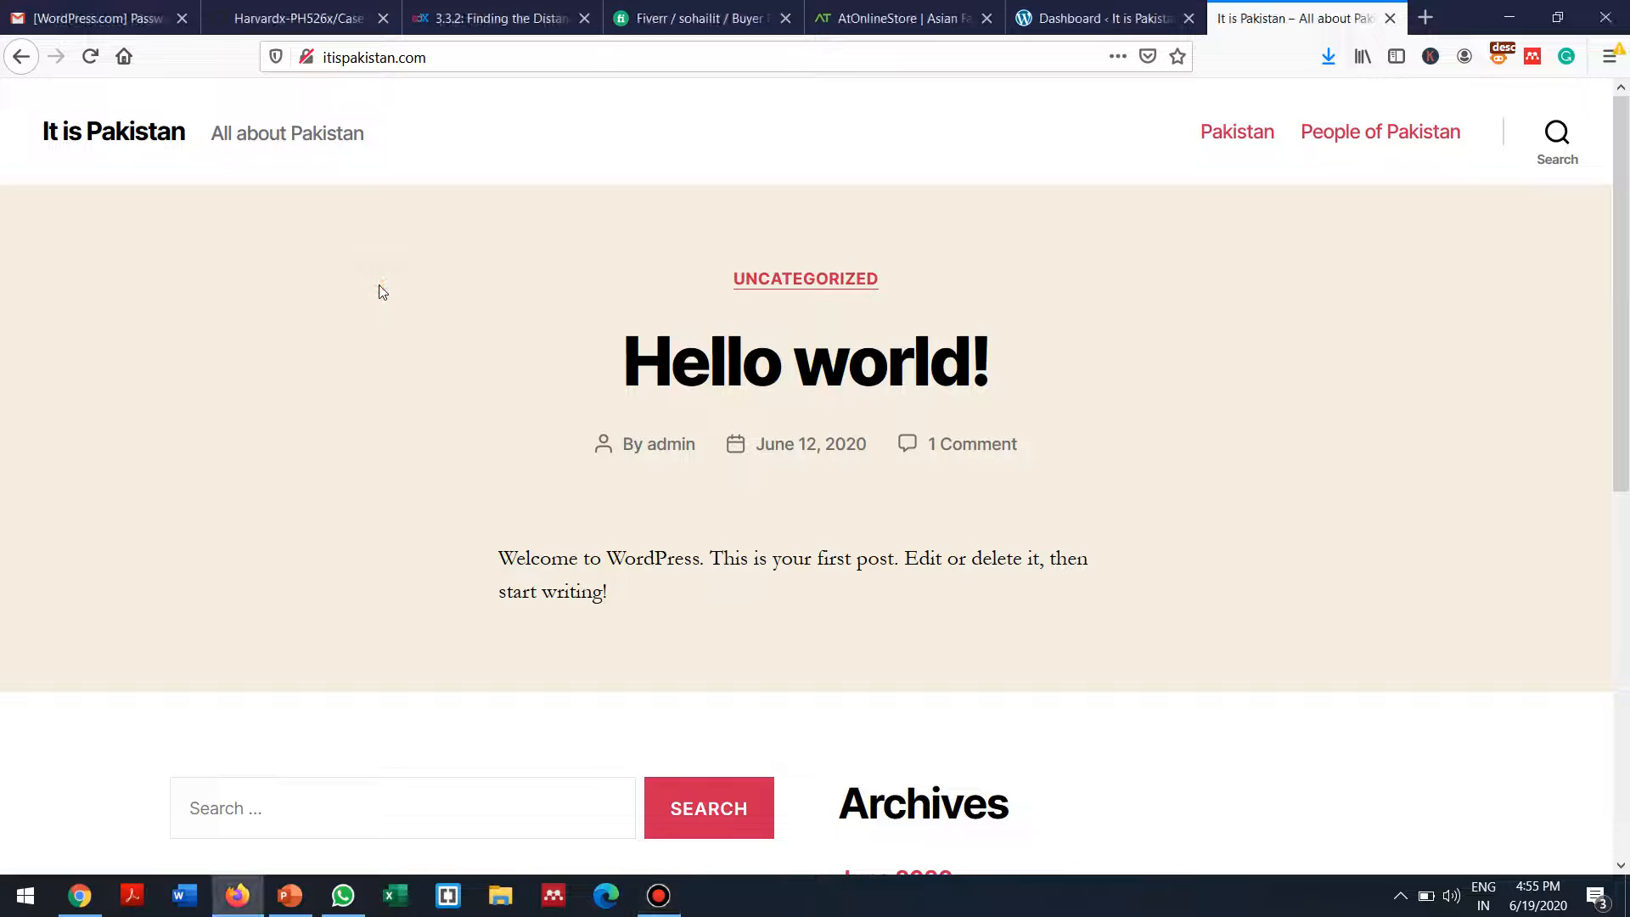
Step: Review the homepage again from its header and first post to the widgets and footer
scroll(1030, 348, "down", 2)
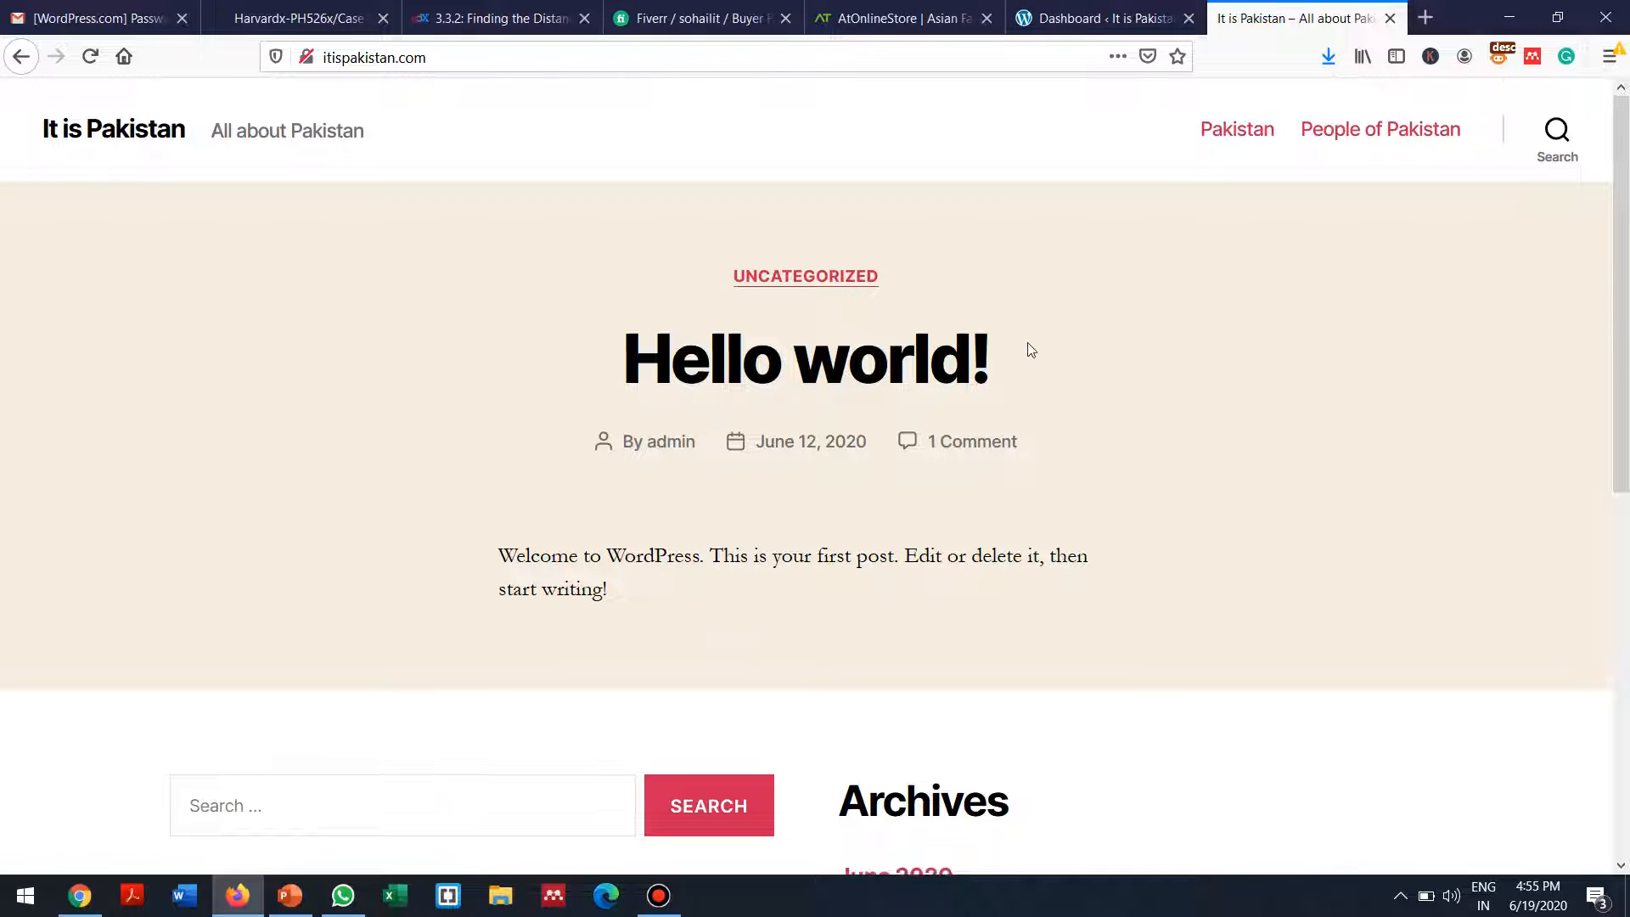
scroll(1029, 348, "down", 6)
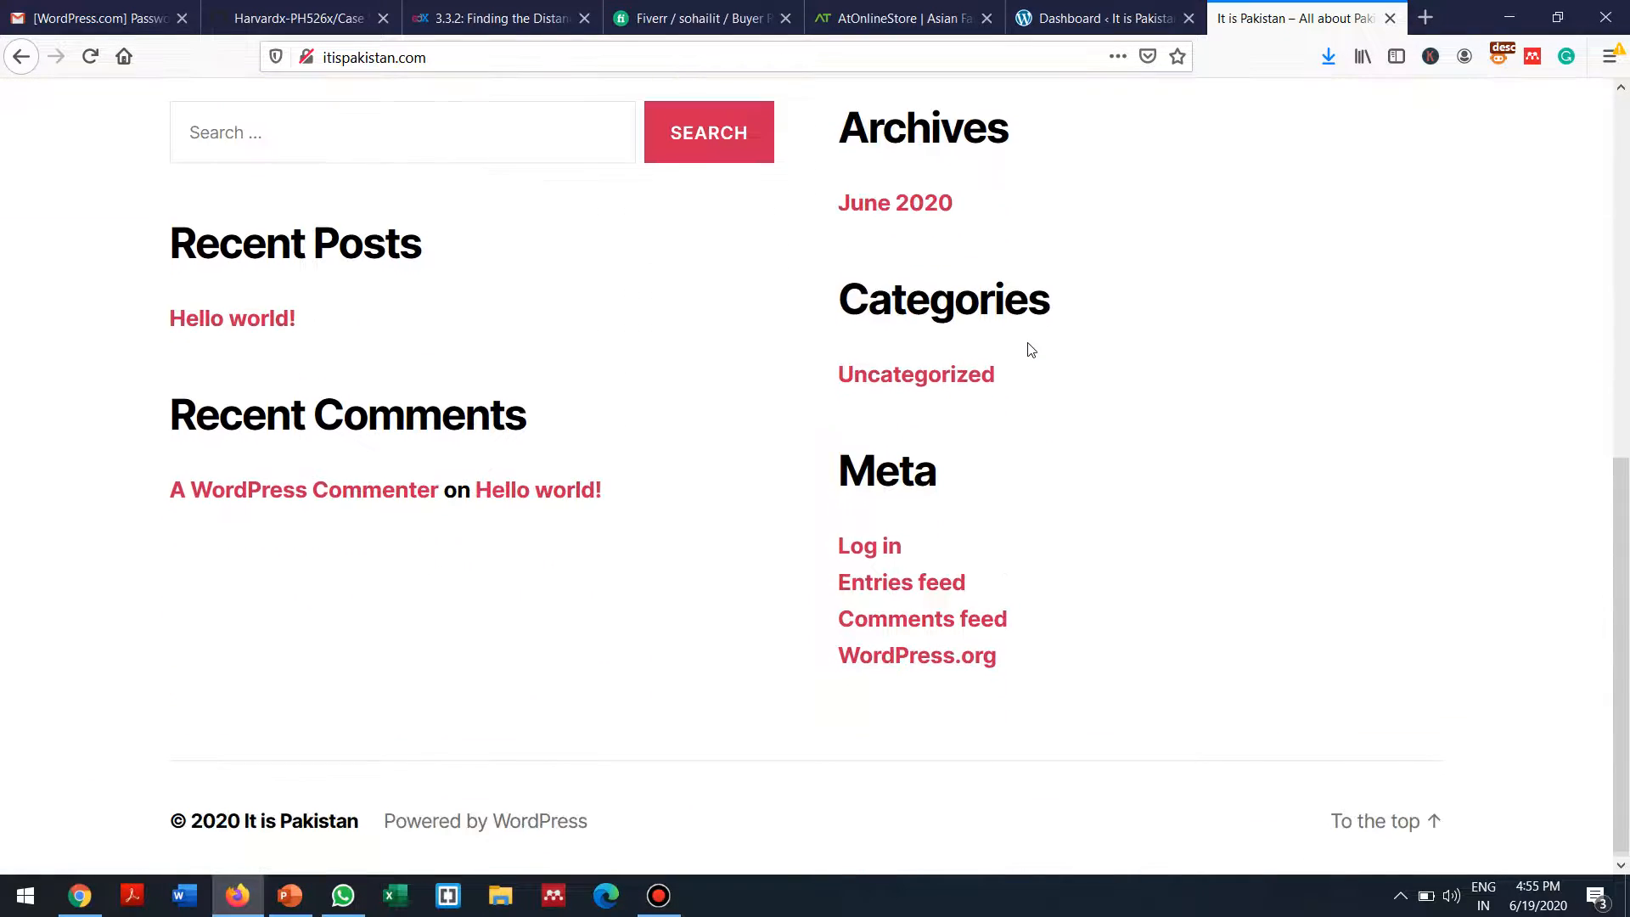
scroll(1029, 348, "up", 2)
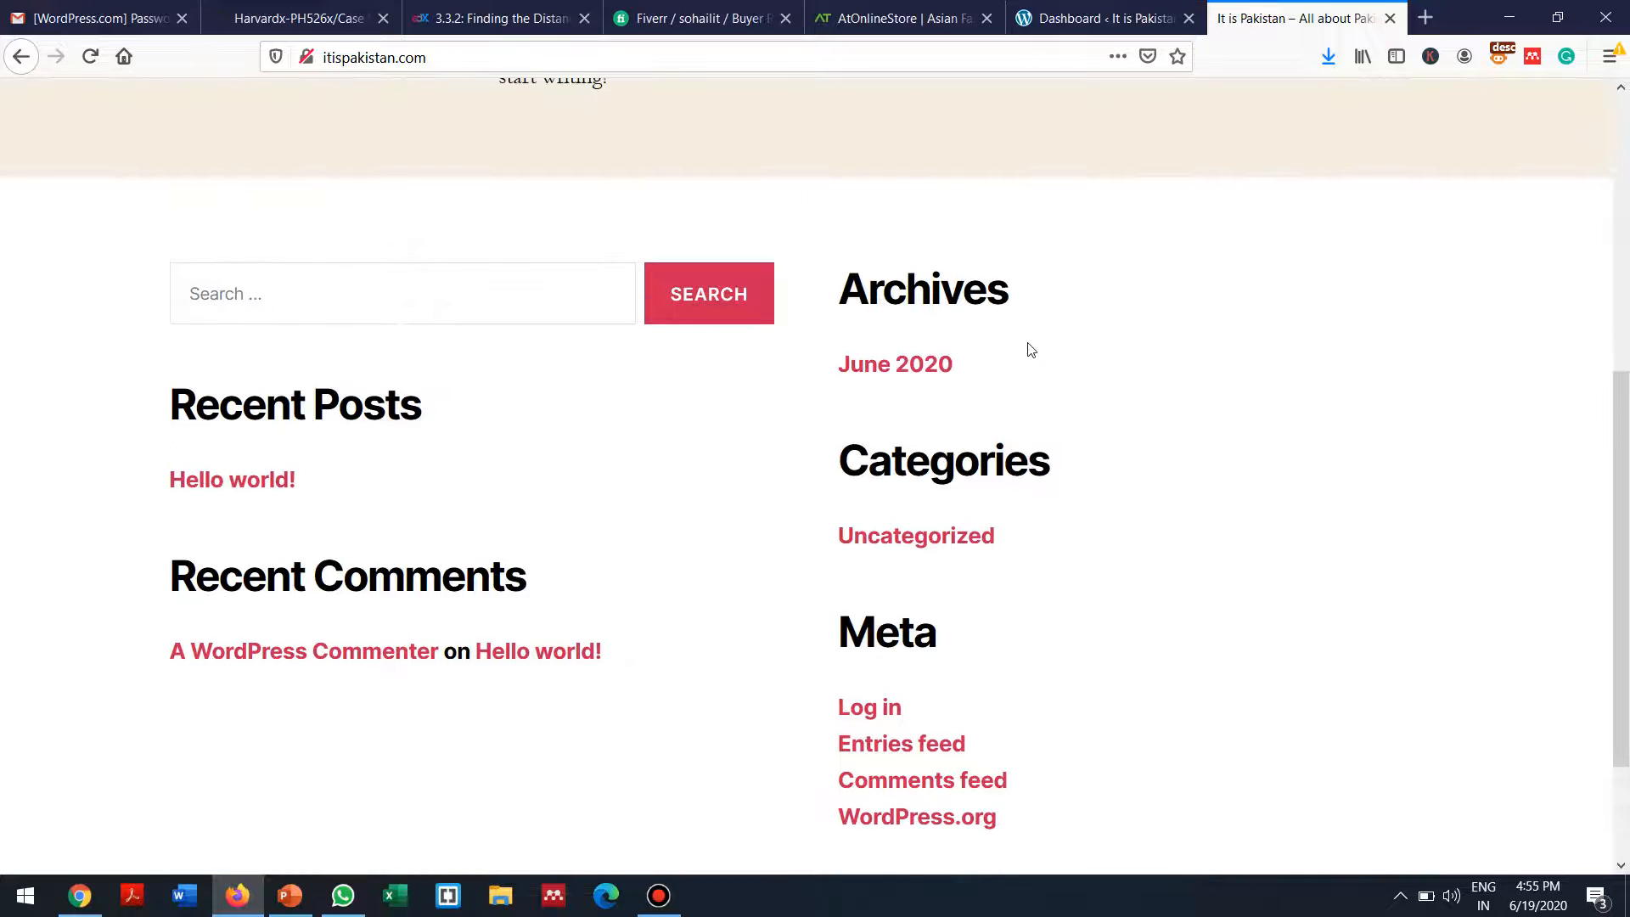
scroll(1030, 350, "up", 6)
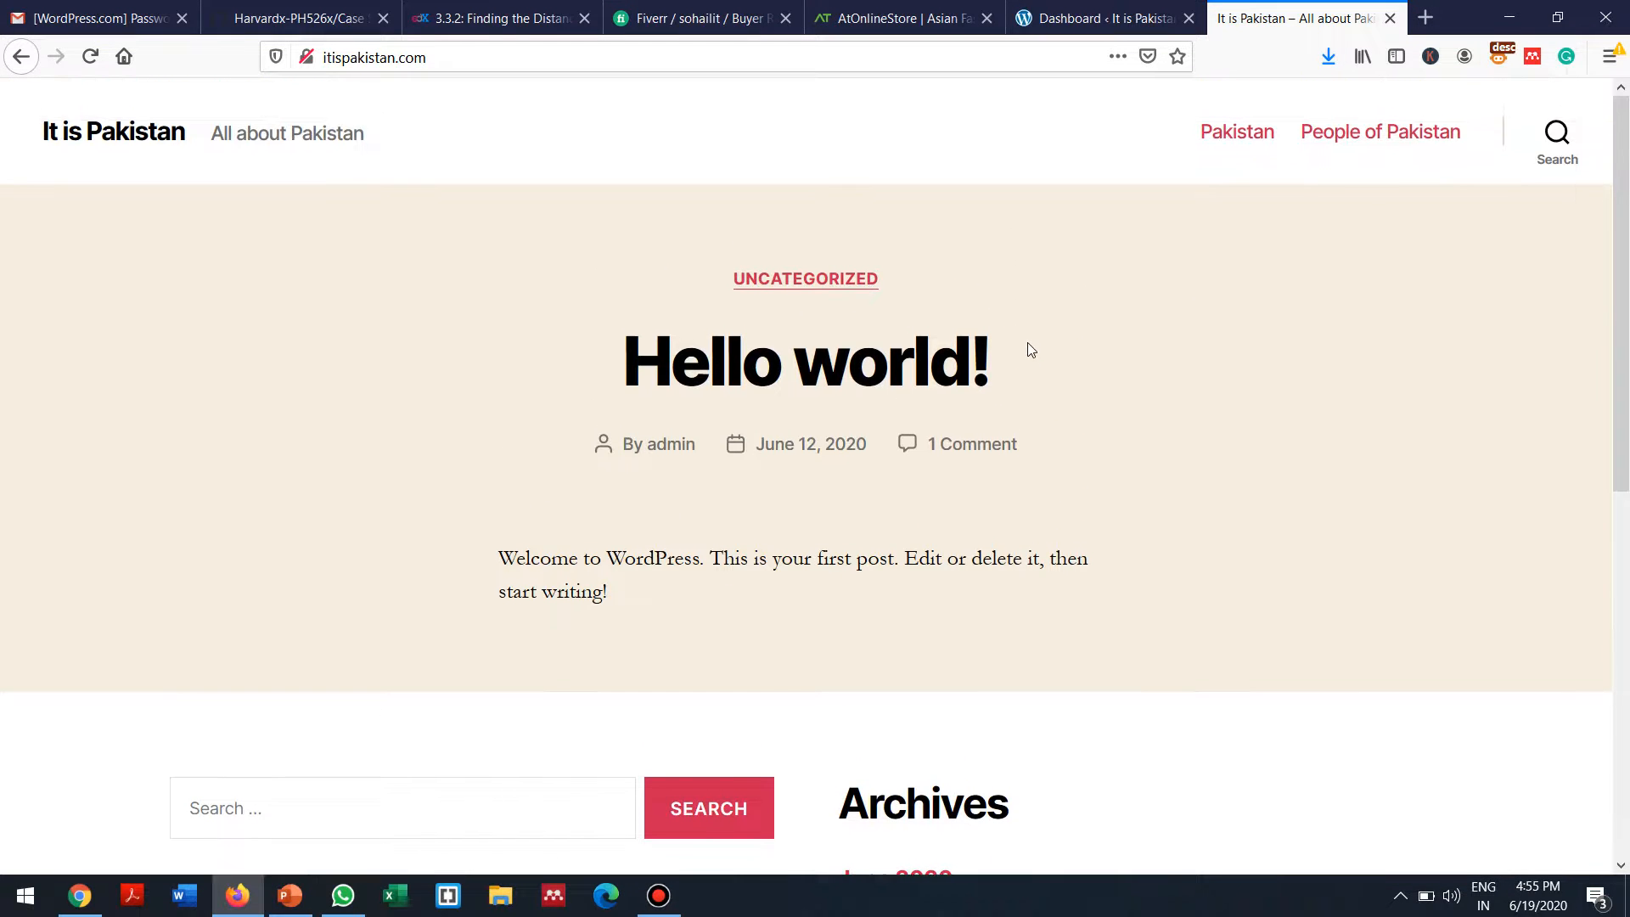
scroll(1029, 350, "down", 7)
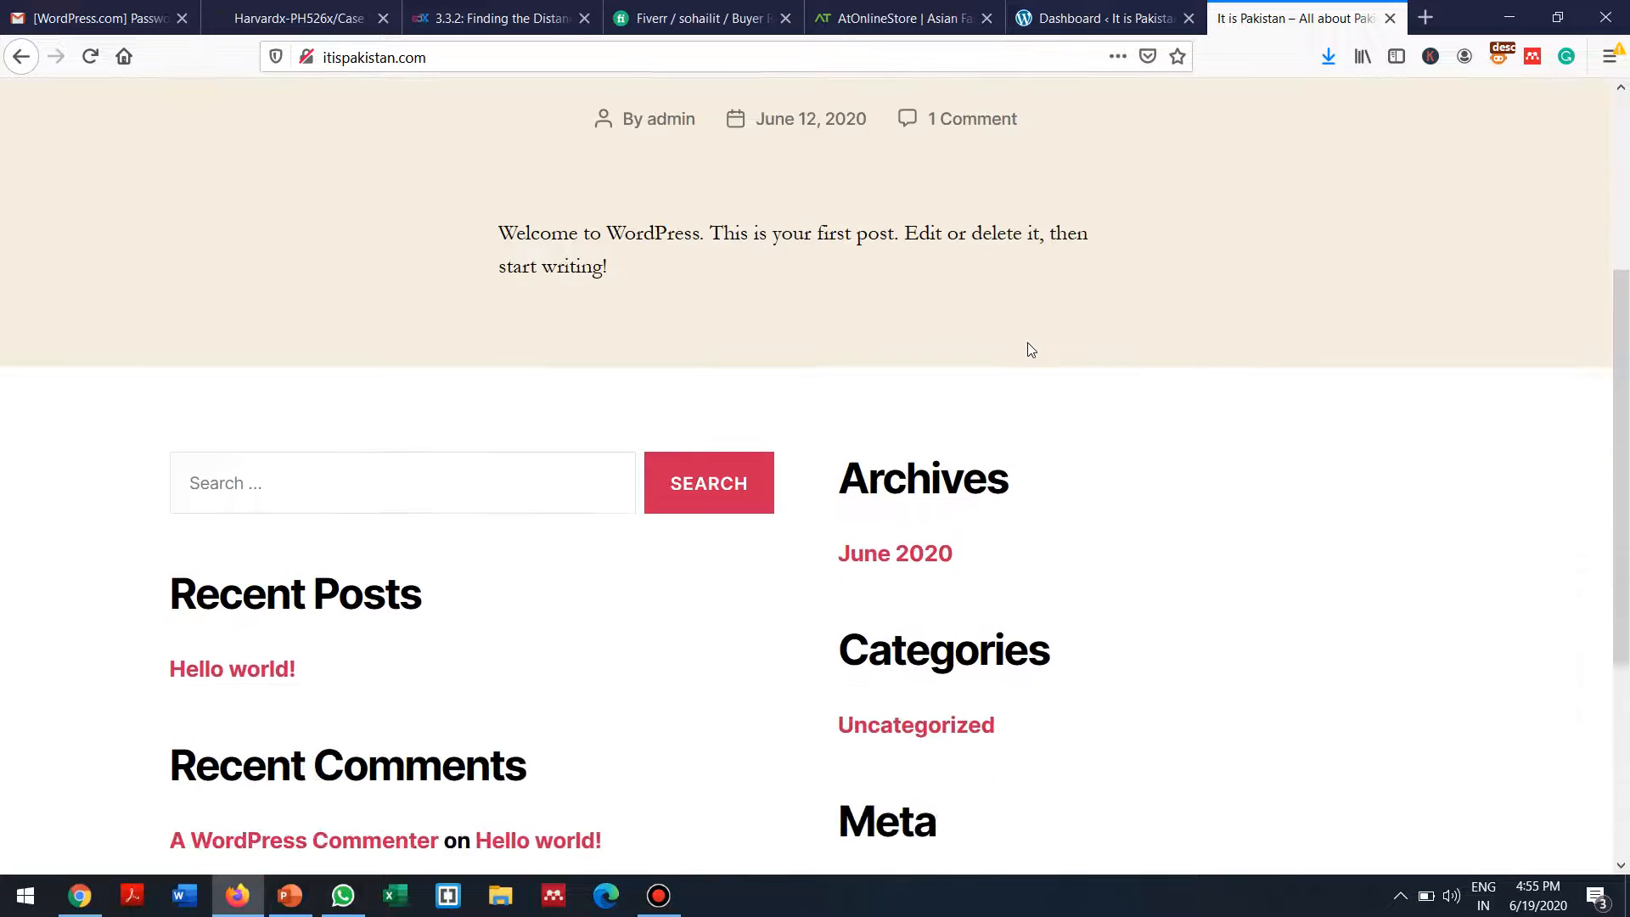
scroll(1029, 347, "down", 1)
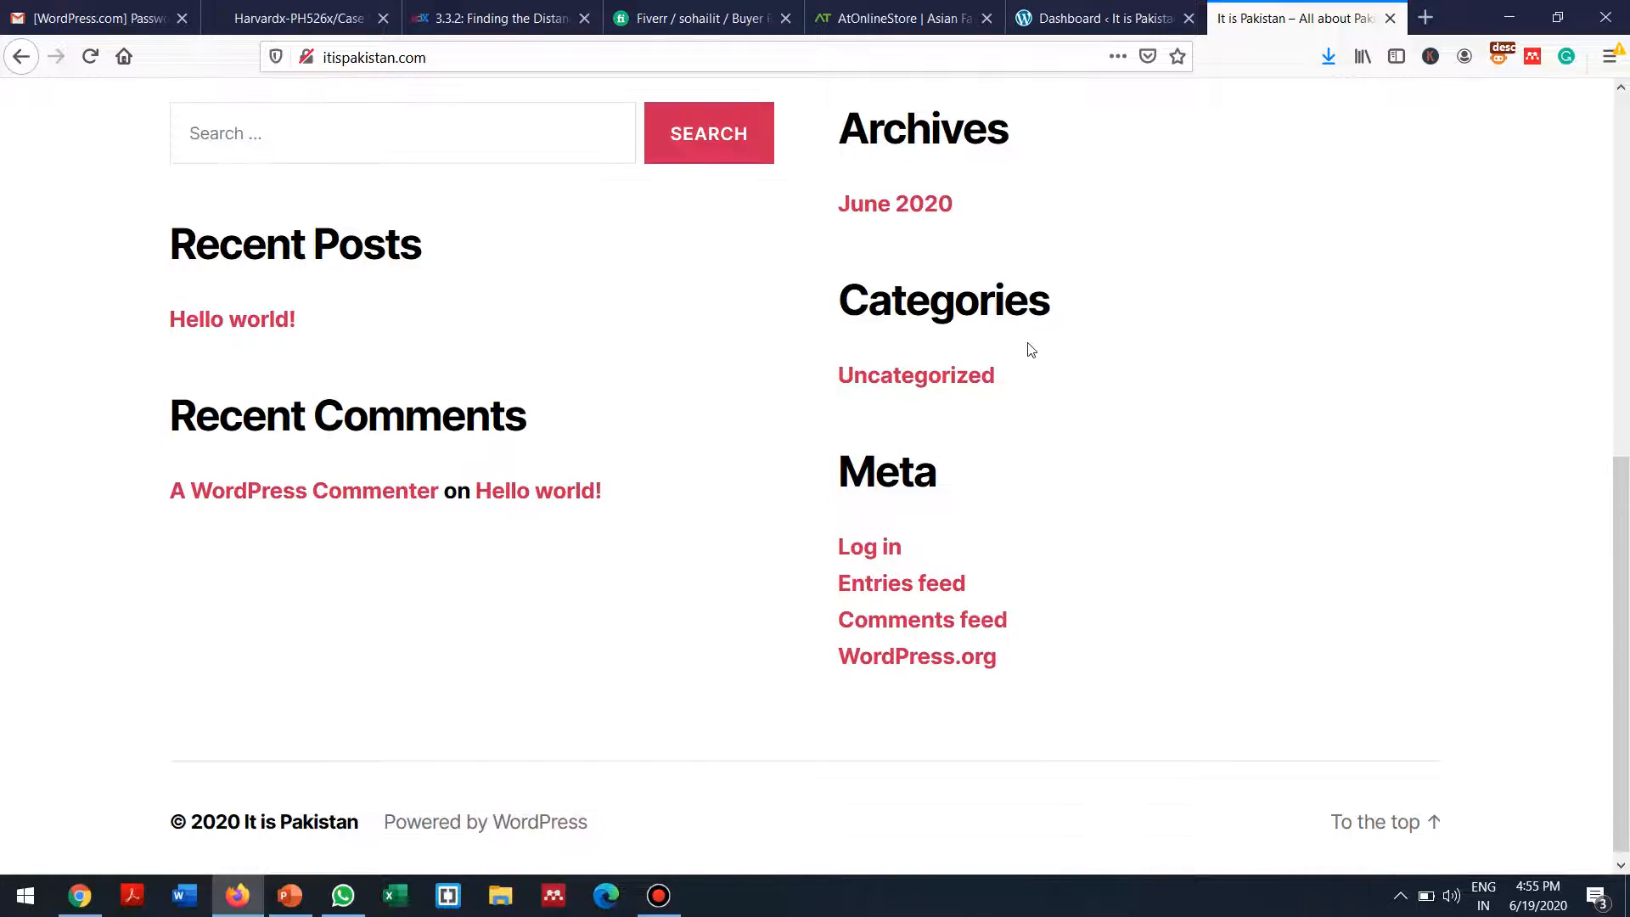
scroll(1030, 350, "up", 8)
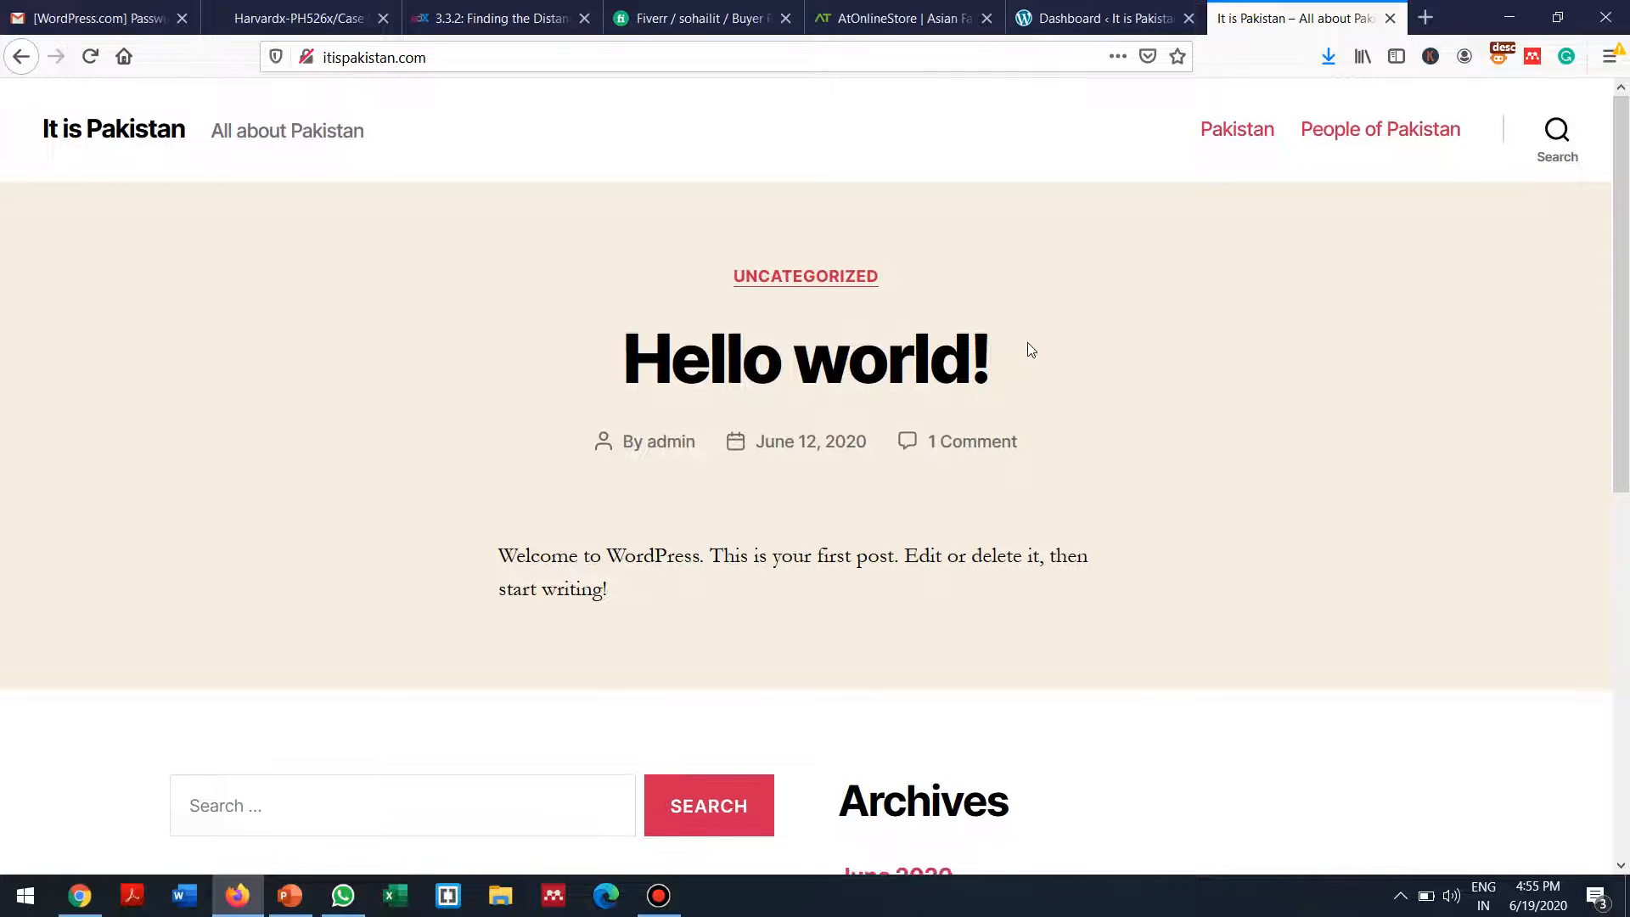
scroll(1027, 343, "down", 5)
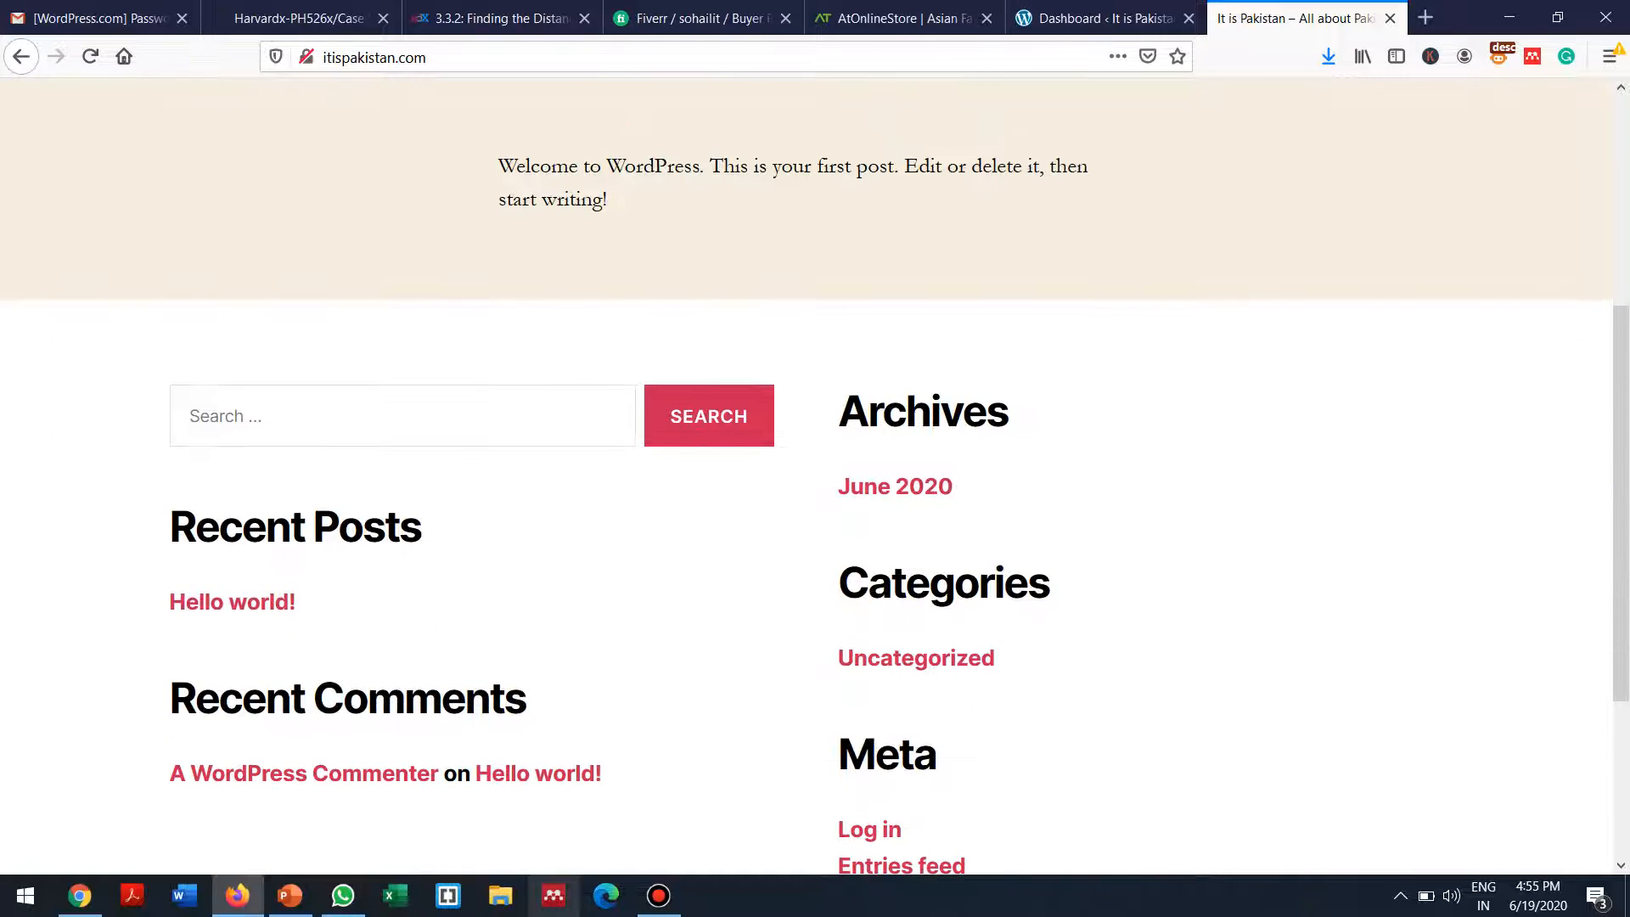
Step: Switch to the PowerPoint presentation WordPress Lec 3.pptx to view the Blogs slide
left_click(289, 901)
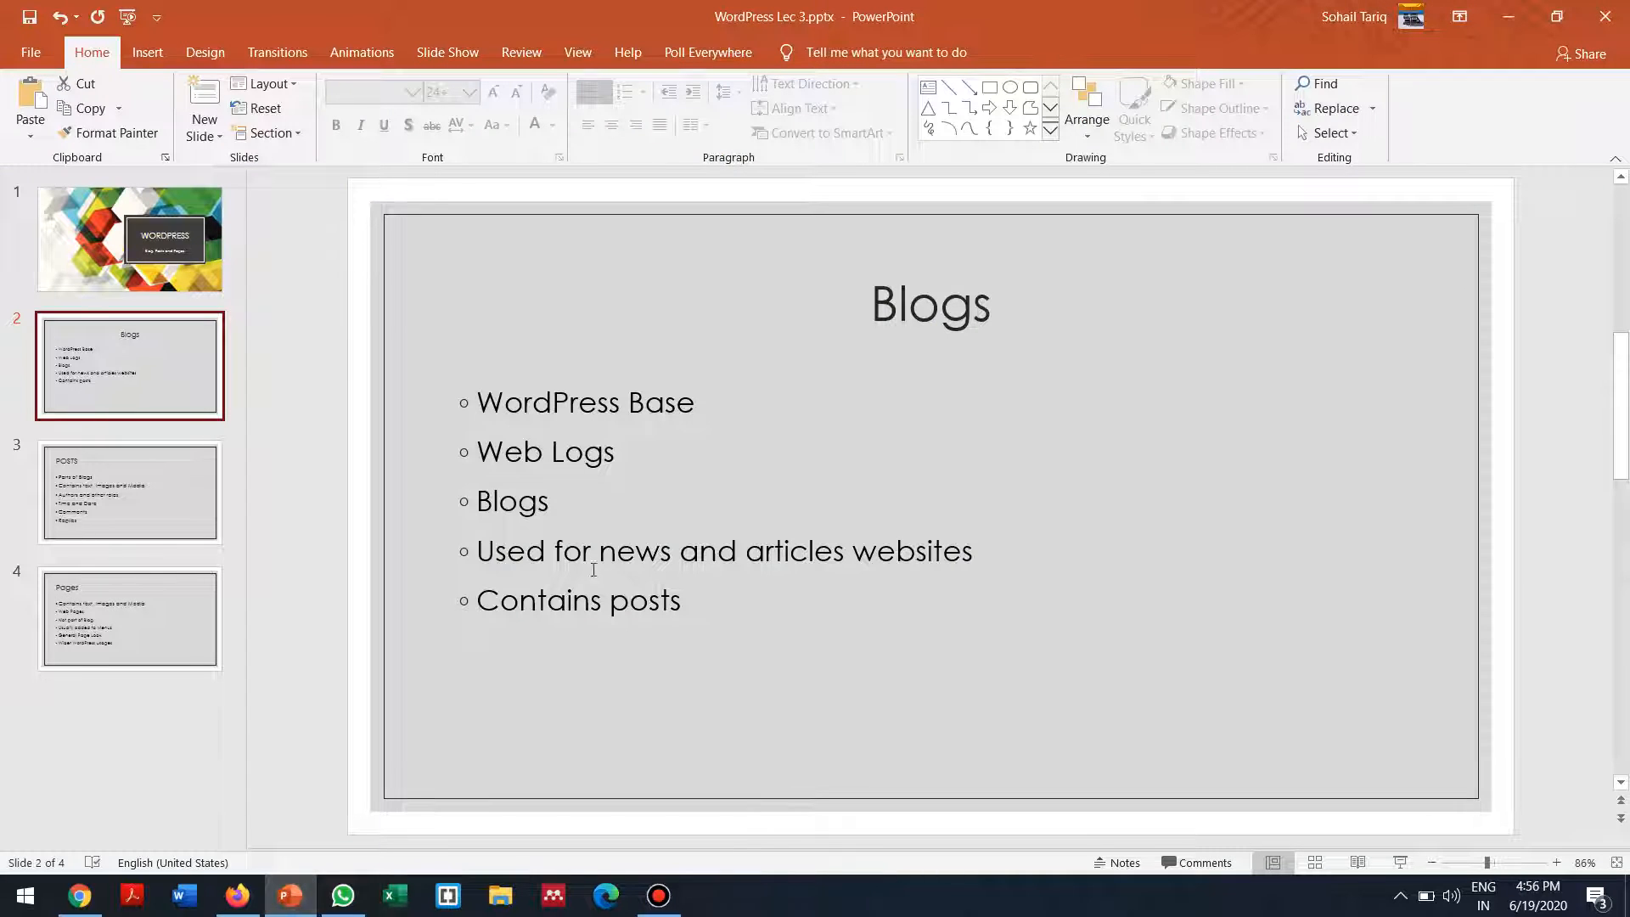
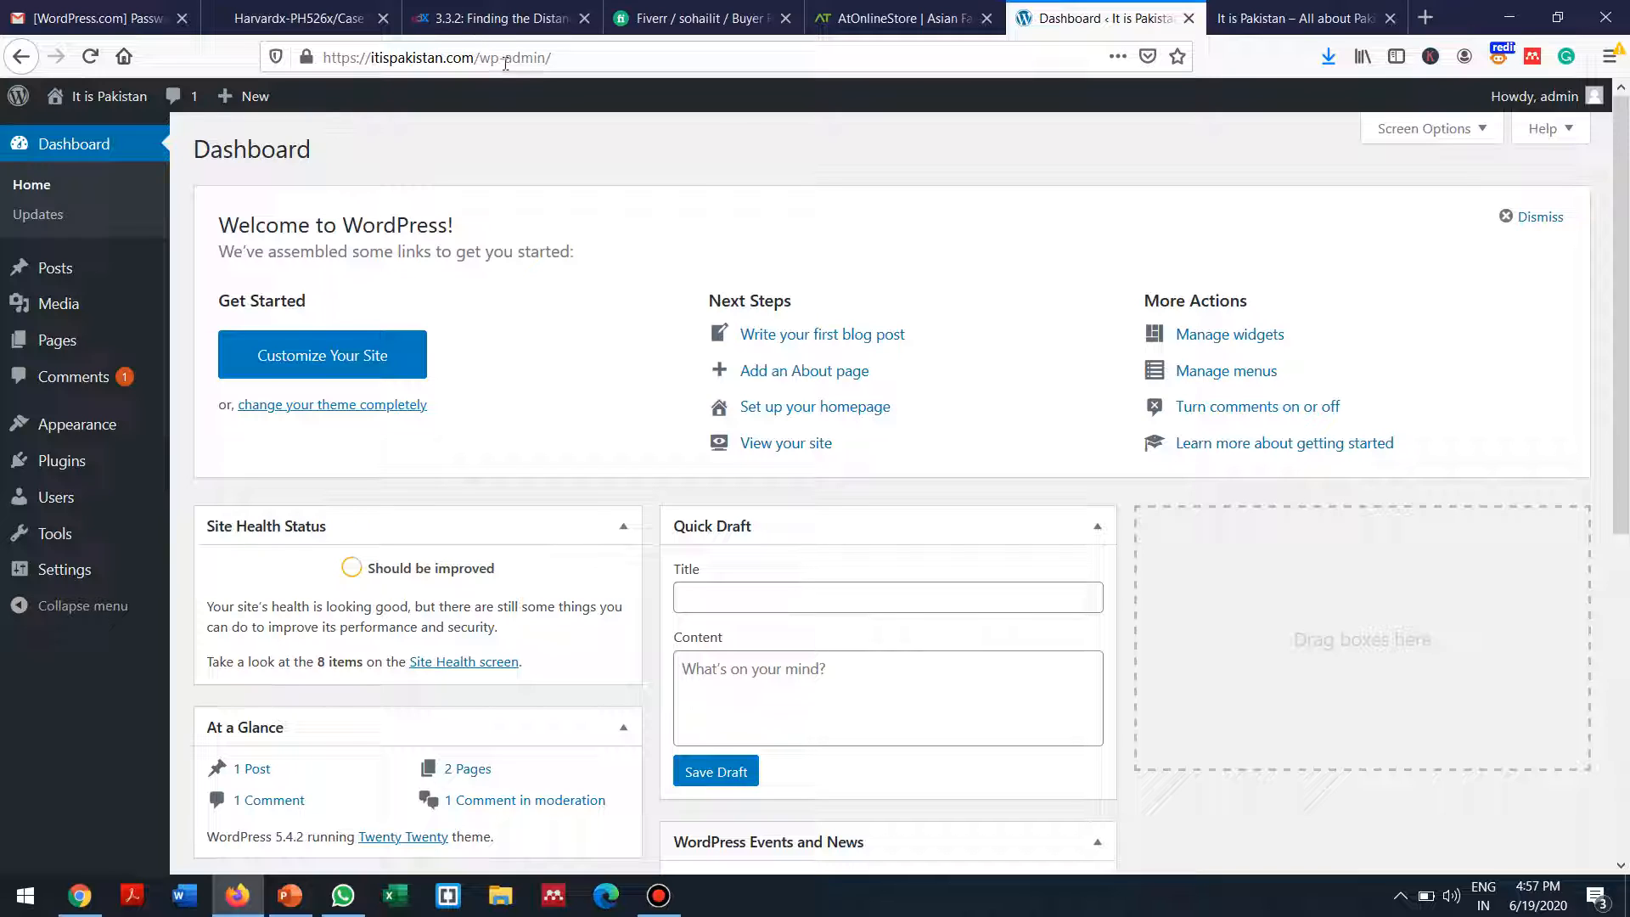
Step: Open the list of all posts in the WordPress dashboard and examine the Hello world! entry
mouse_move(132, 582)
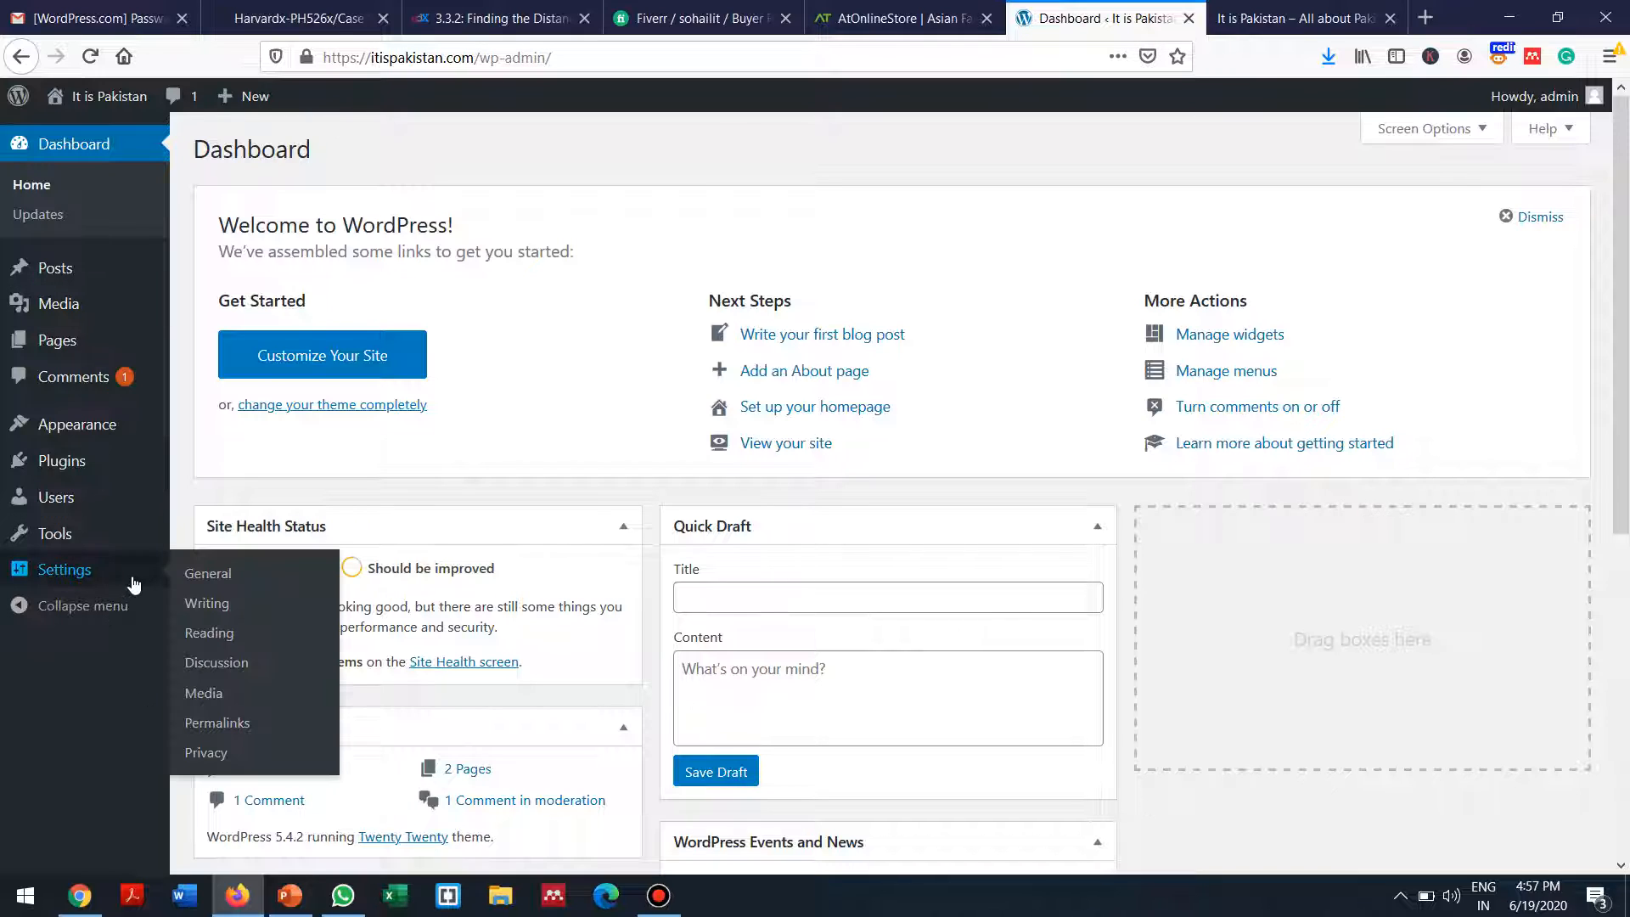
mouse_move(60, 269)
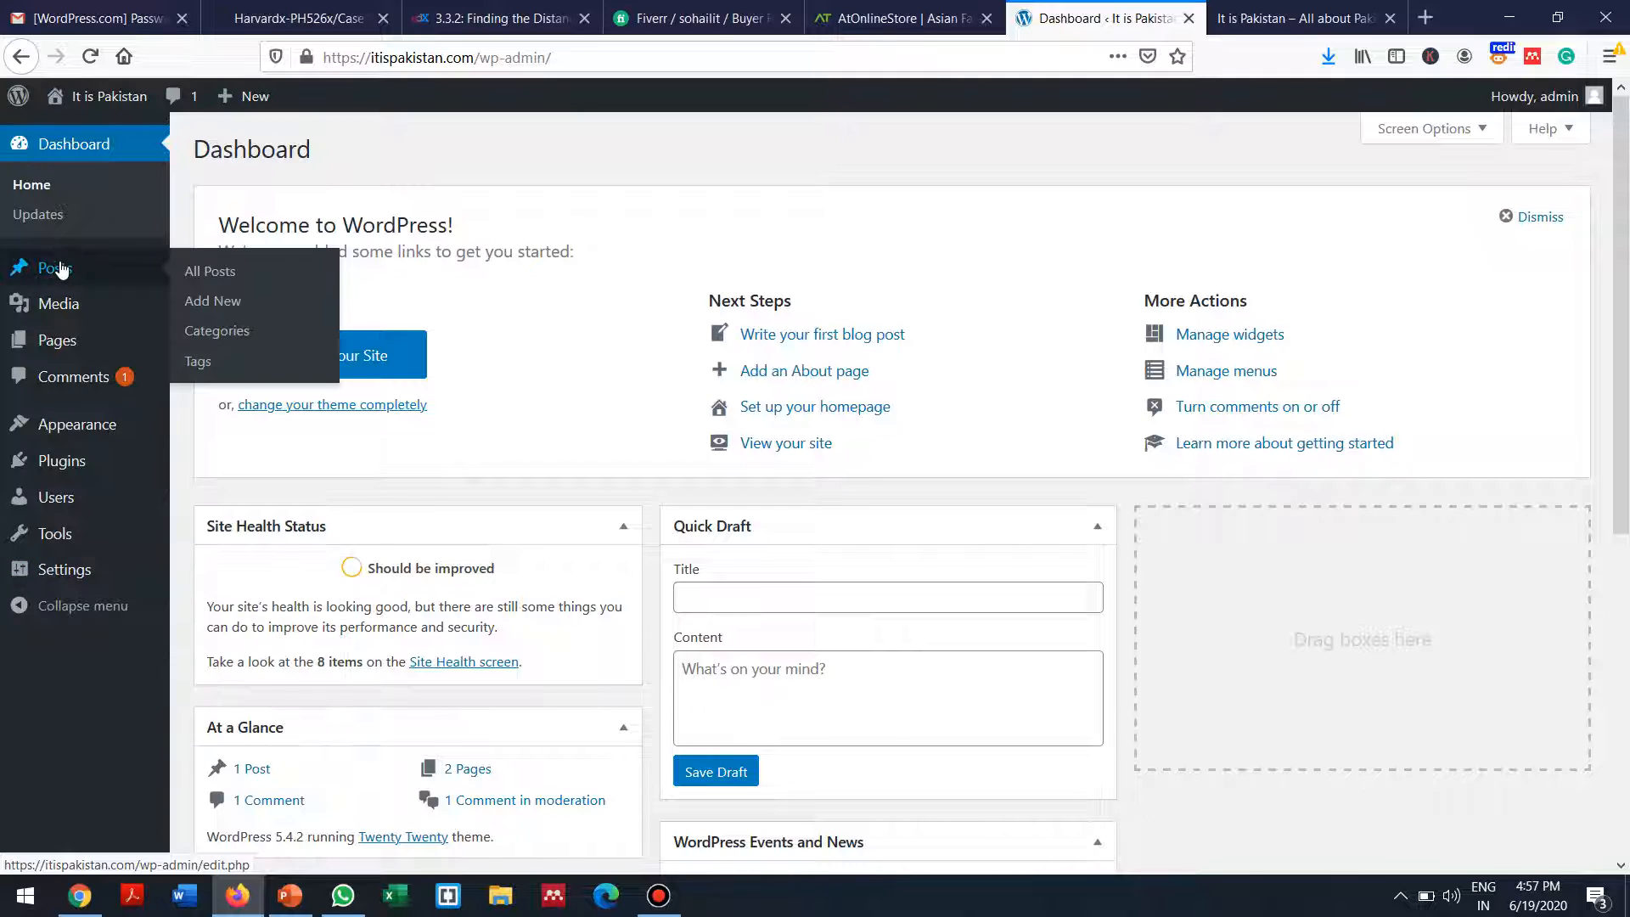
left_click(211, 271)
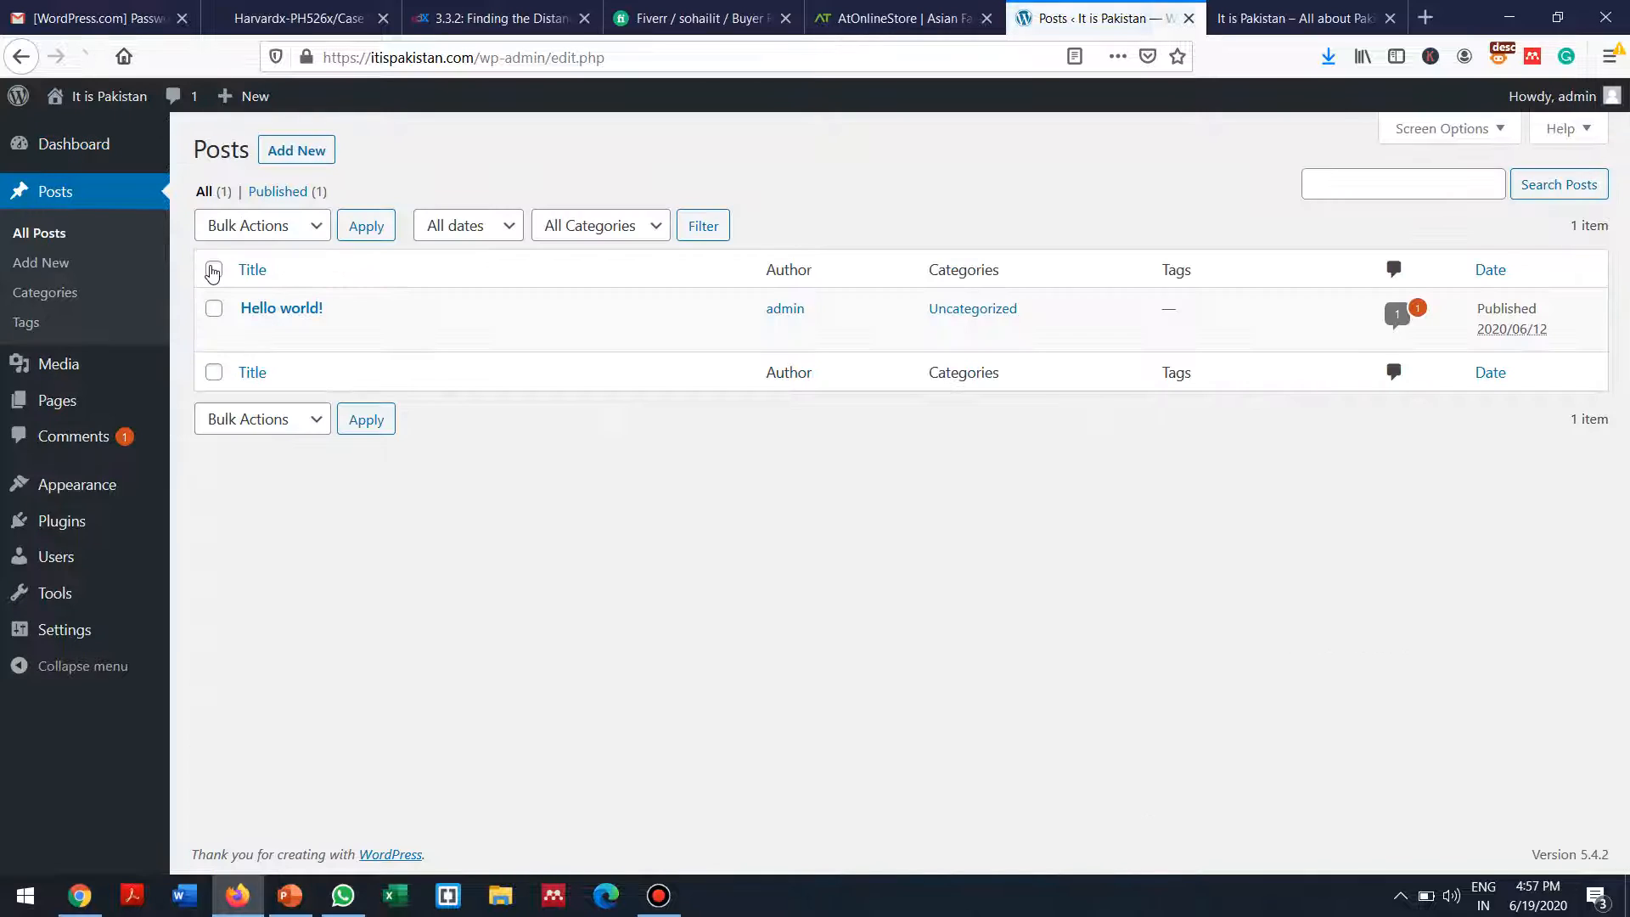
mouse_move(482, 357)
left_click(1509, 308)
Step: Create a new post and title it "POST Title"
left_click(294, 152)
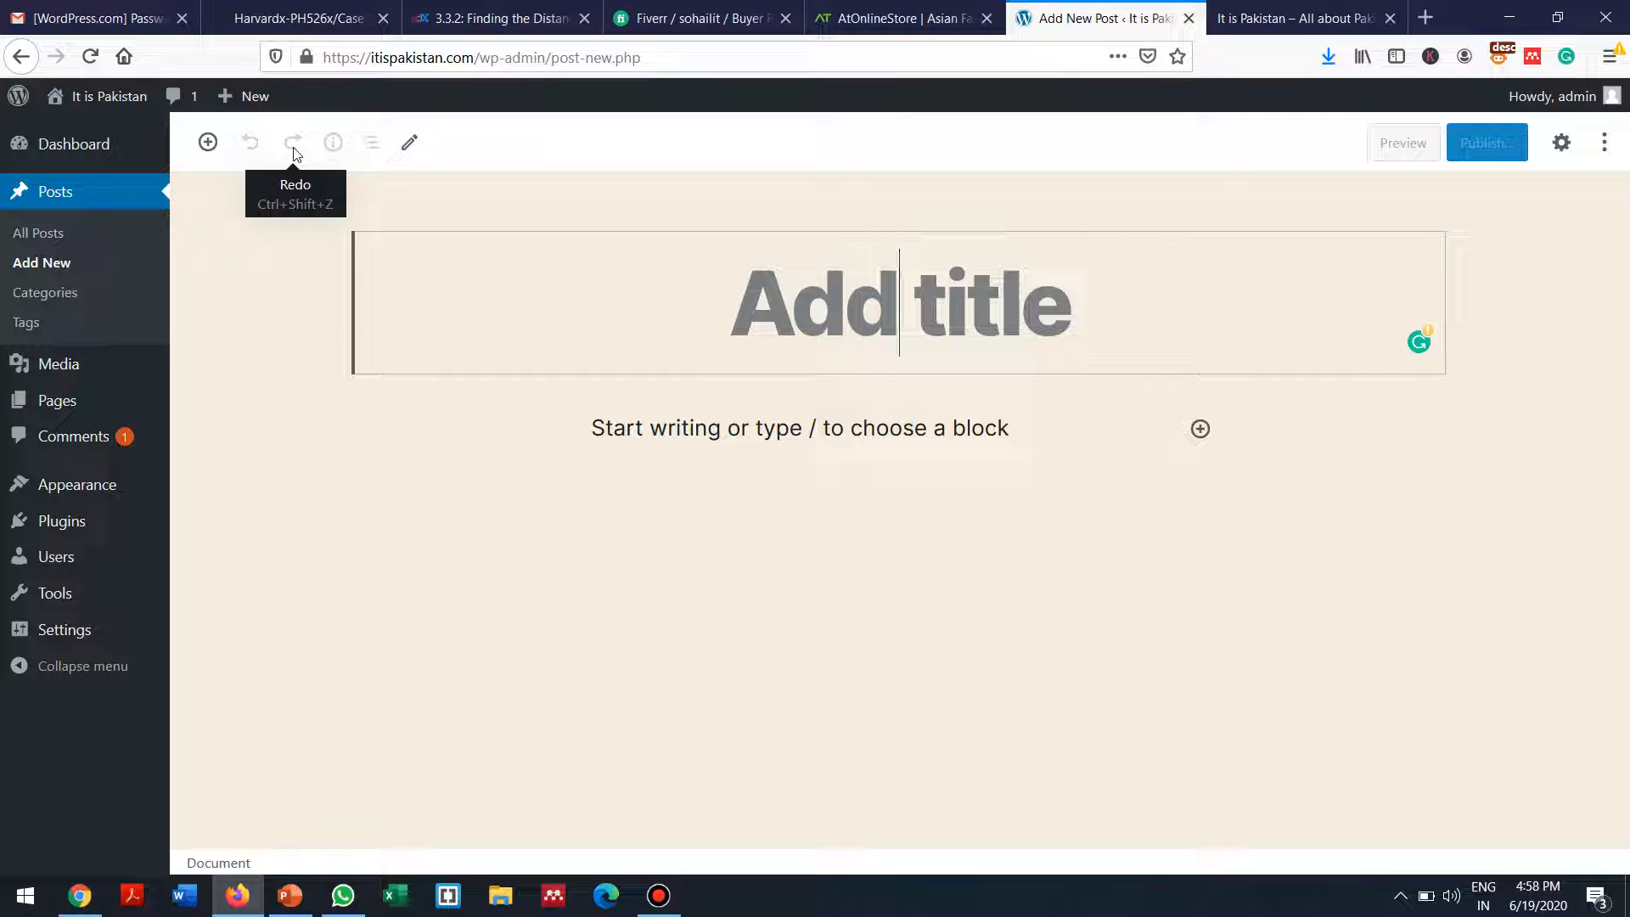
type("T")
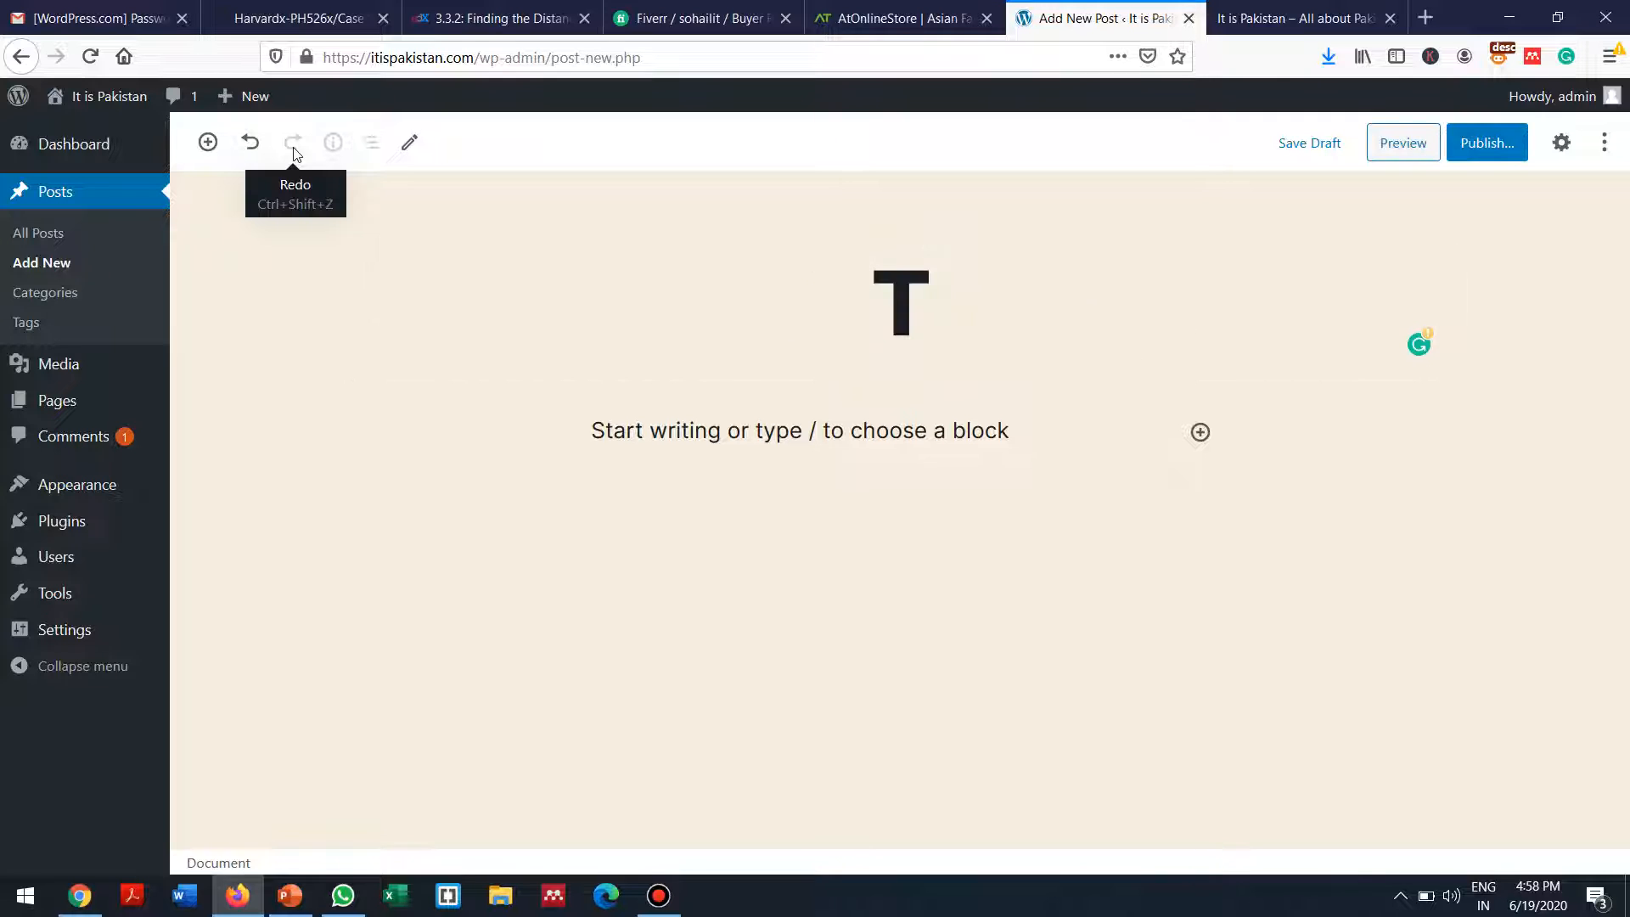
key("BackSpace")
type("POST T")
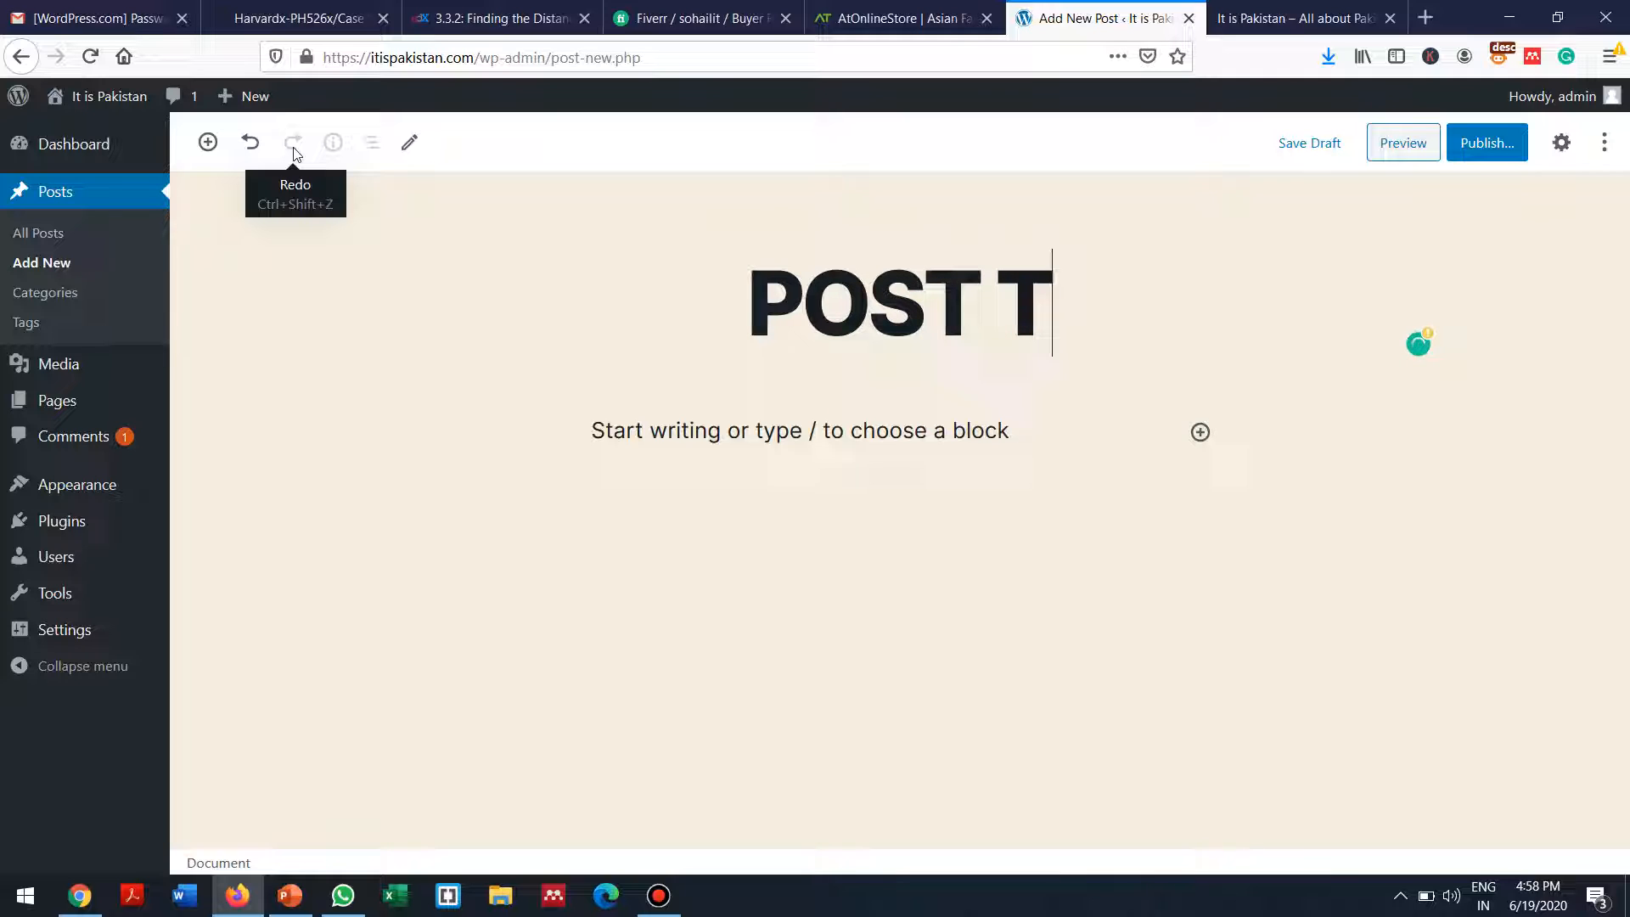
type("itle")
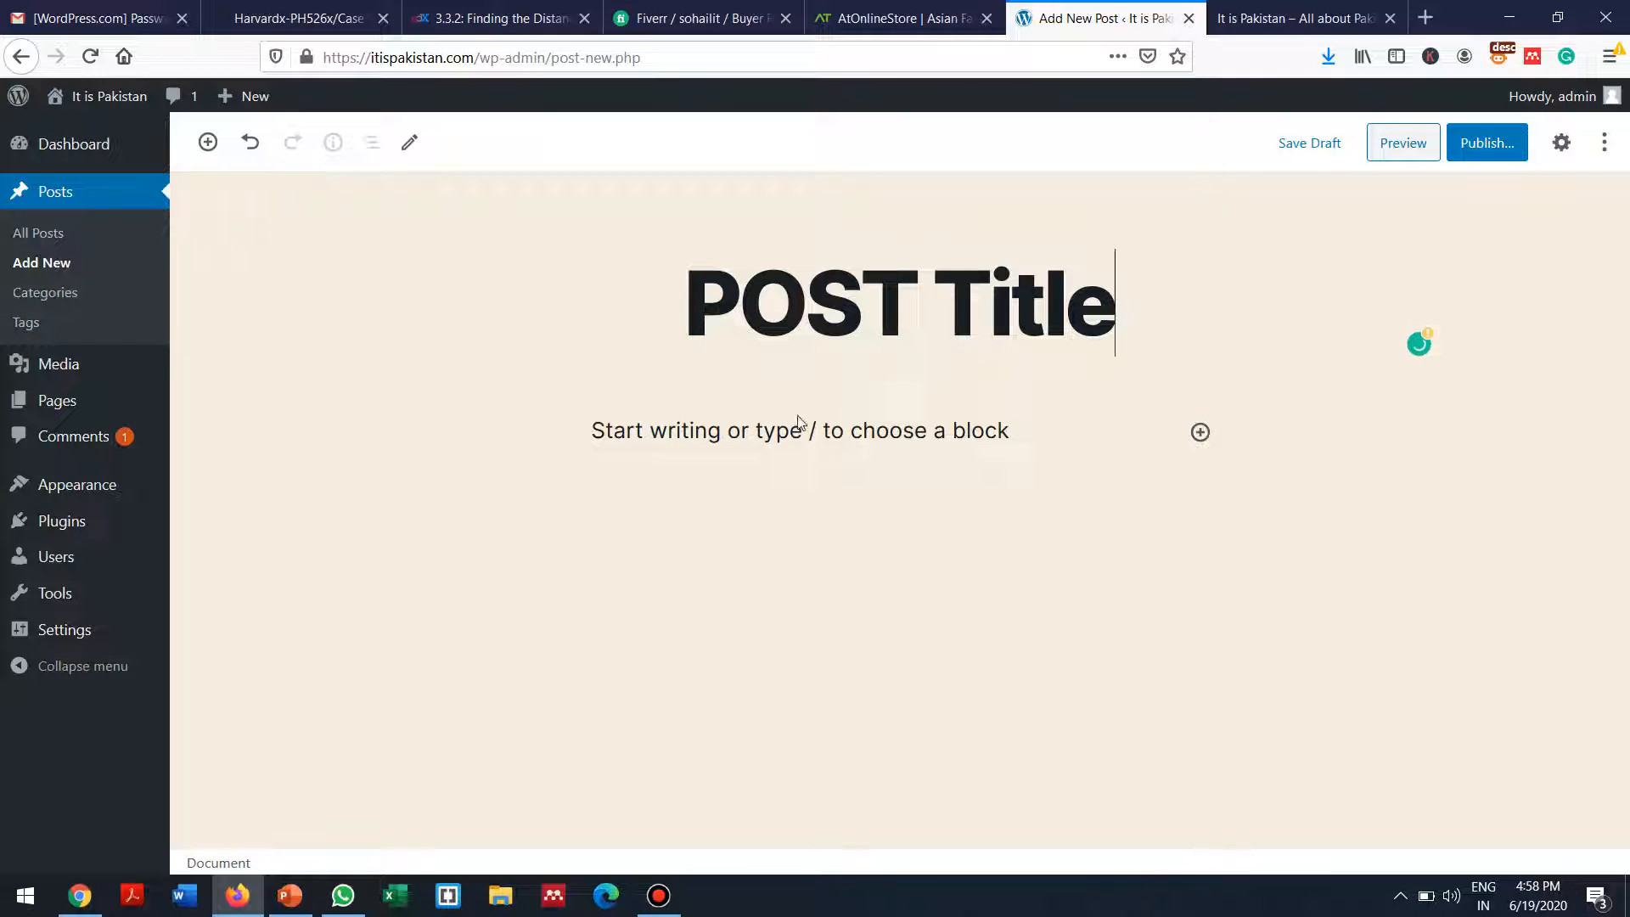
Step: Write the post's body paragraph: "This is a sample post. We are creating this post for educational purpose."
left_click(776, 432)
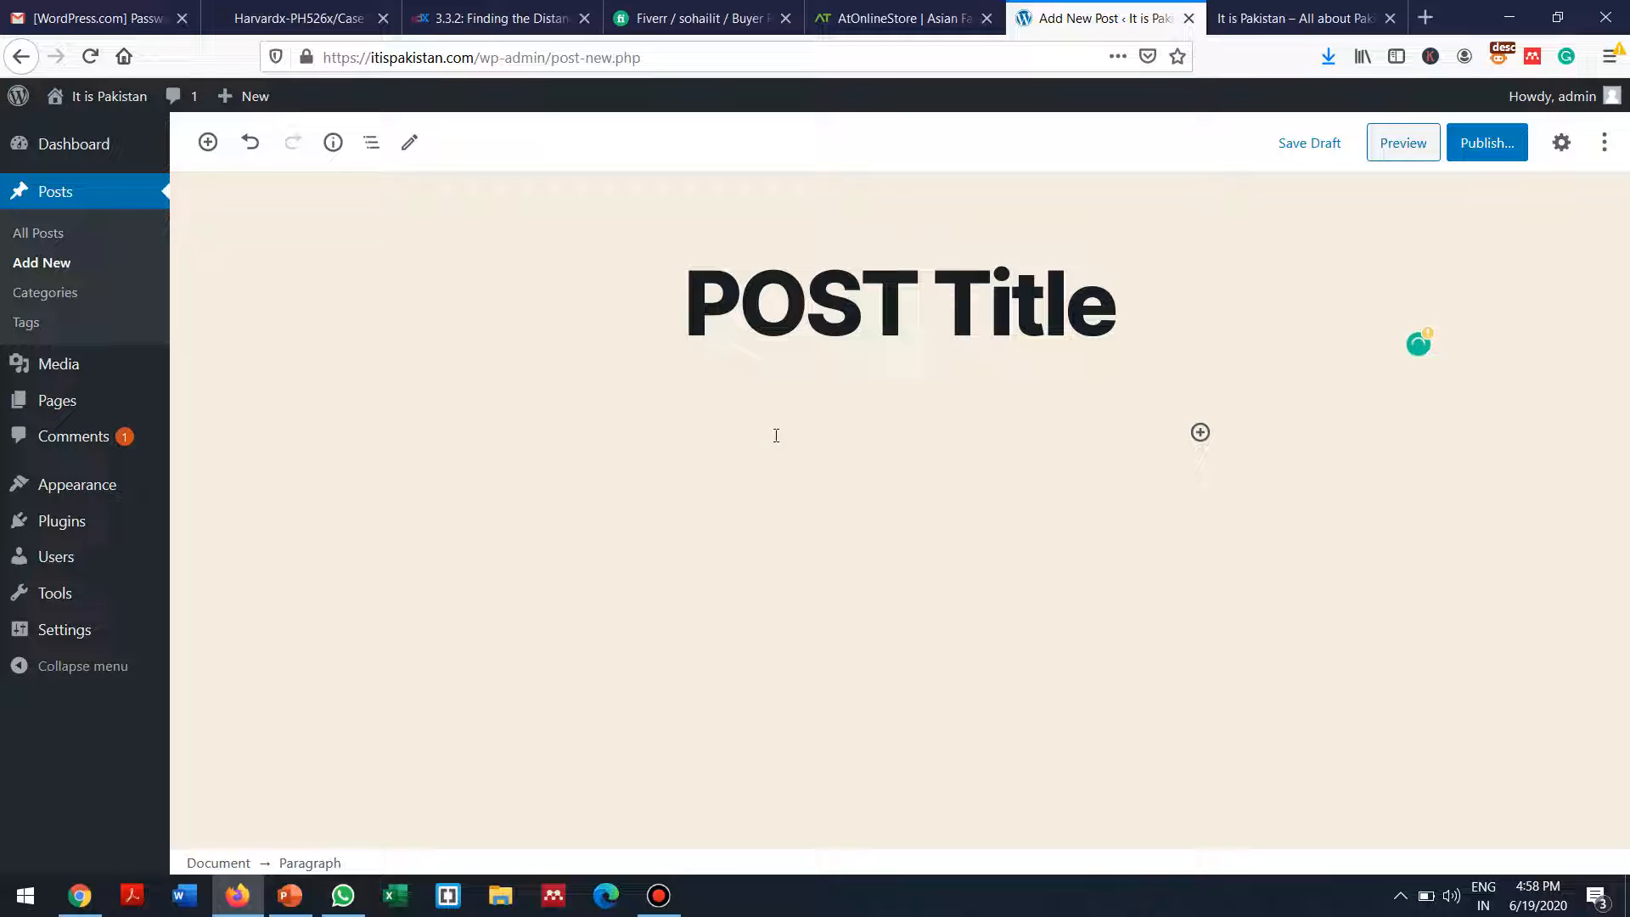
type("This is a sample")
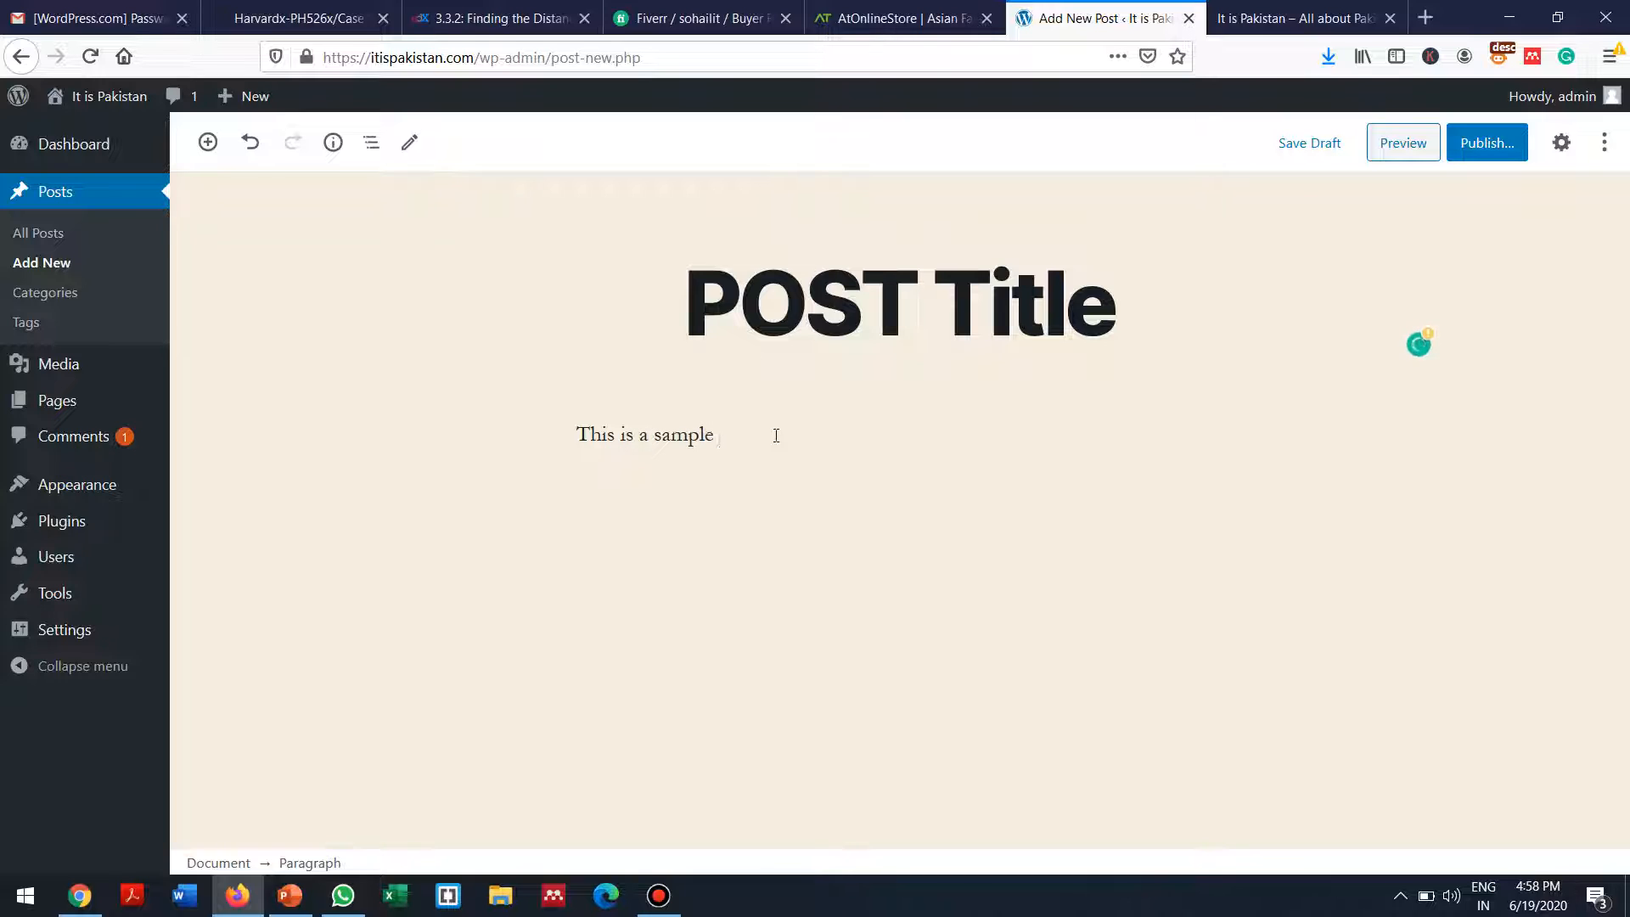
type(" post. We are creating thi")
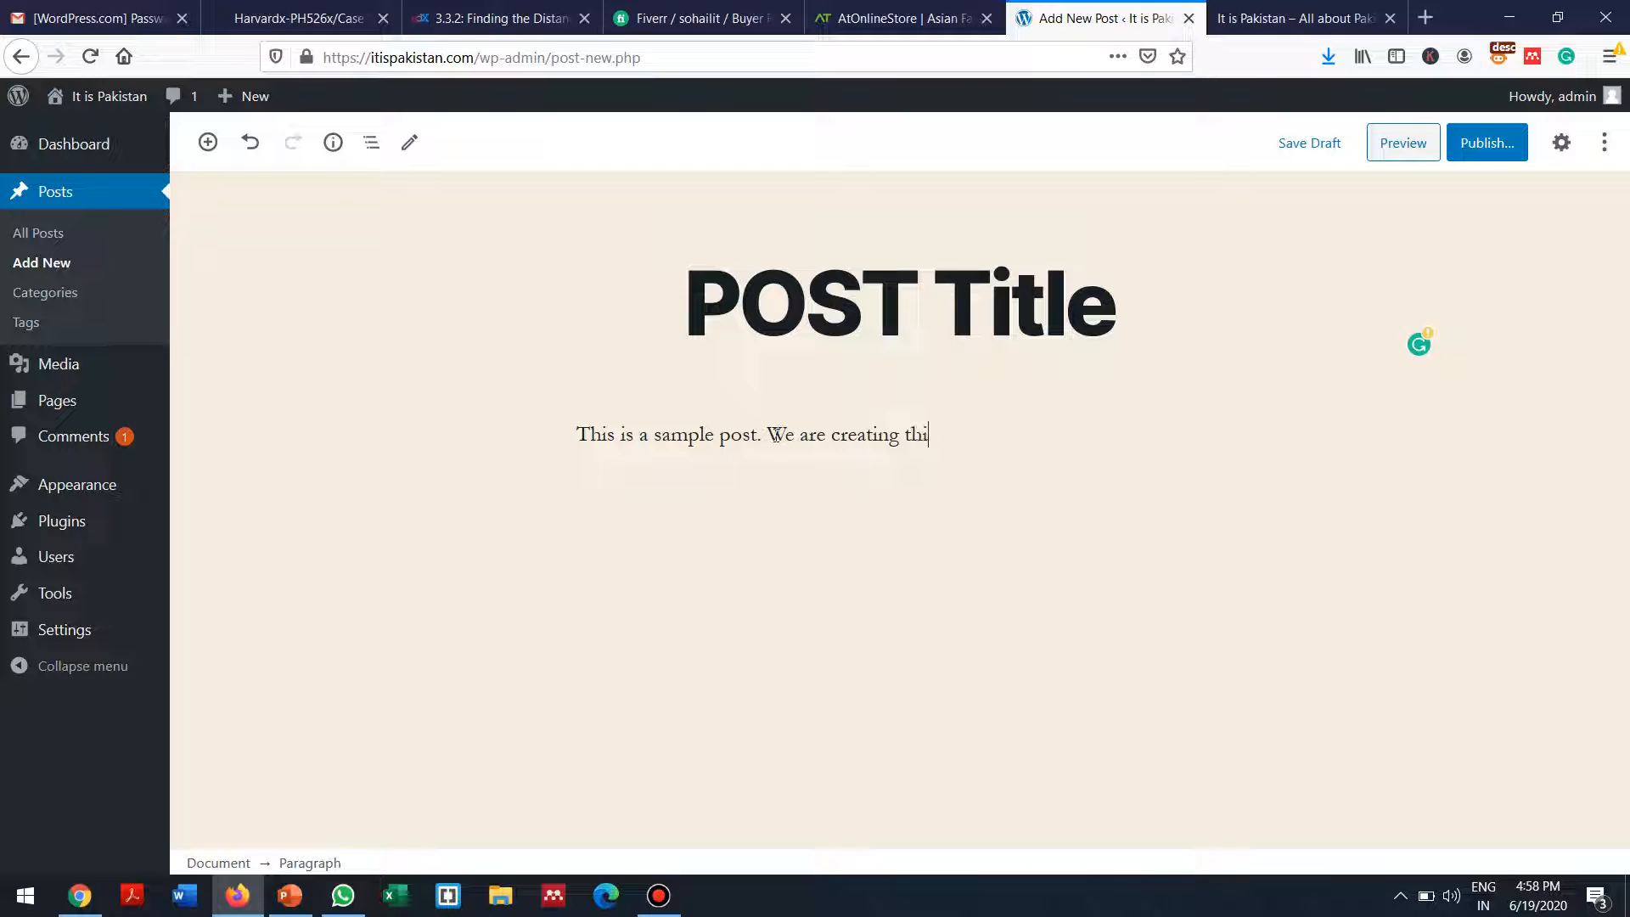
type("s post for educational purpose.")
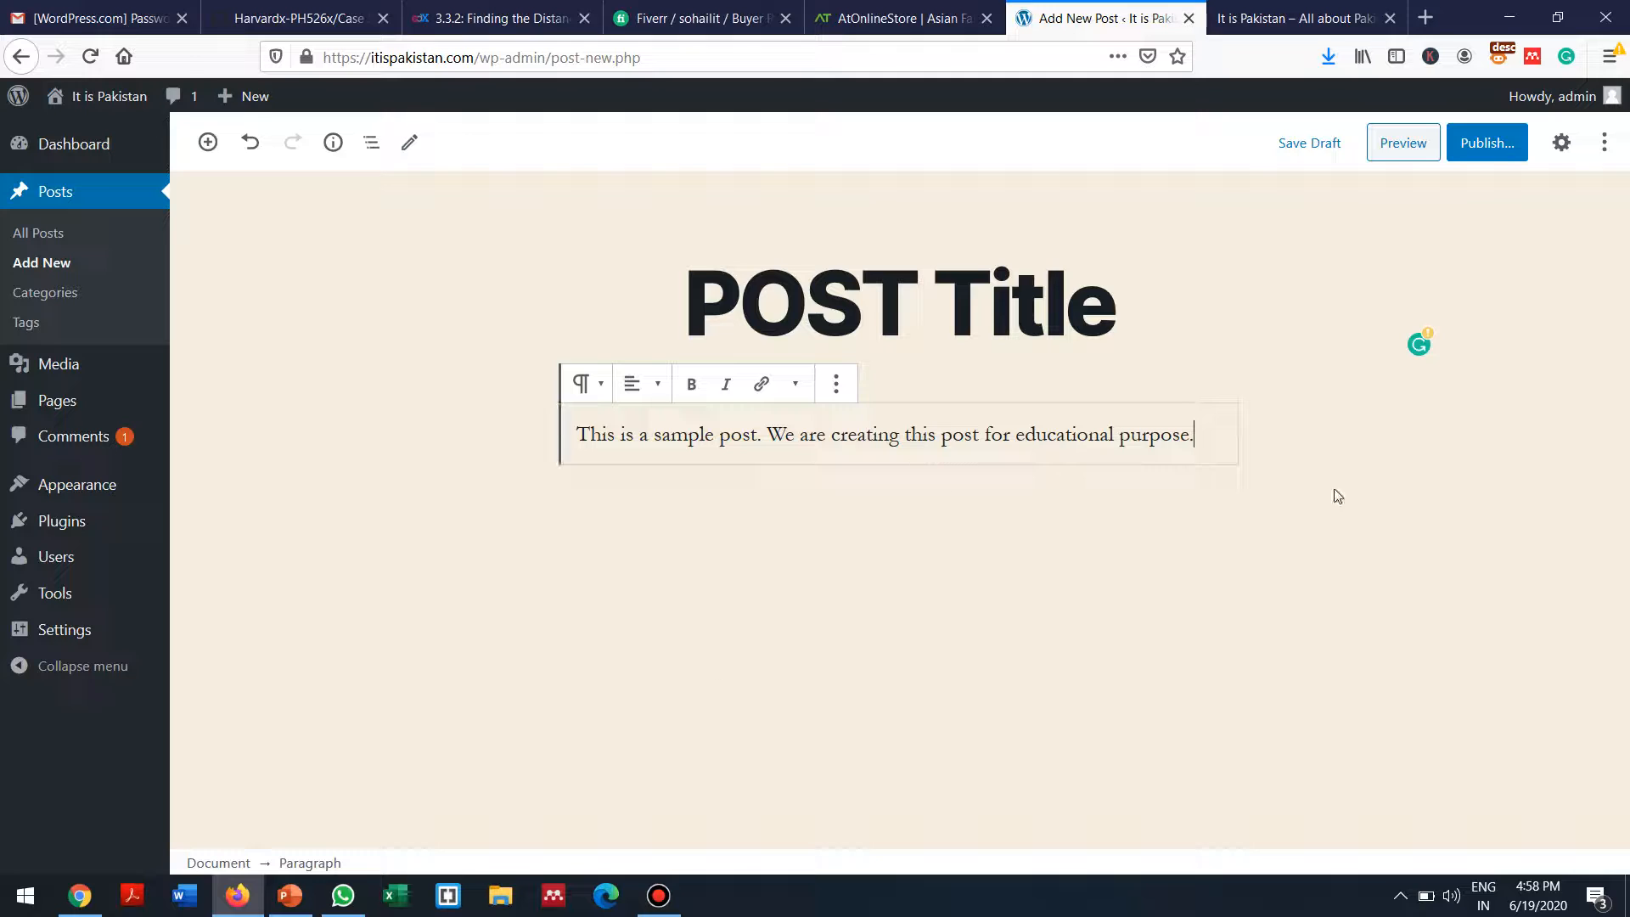
left_click(998, 365)
left_click(840, 428)
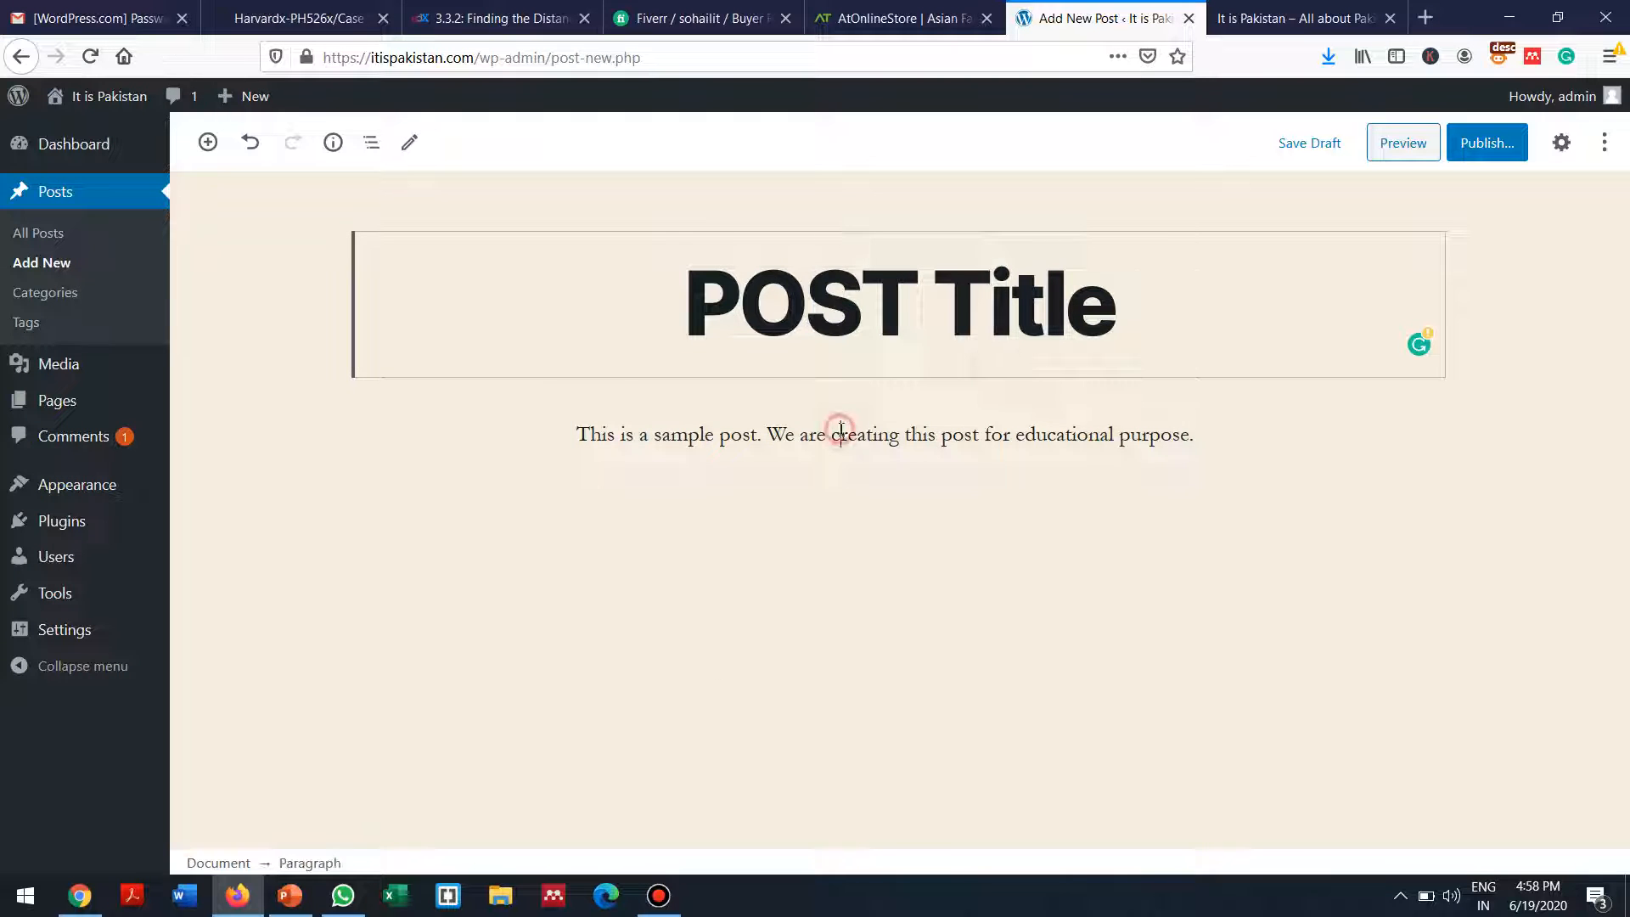
left_click(848, 515)
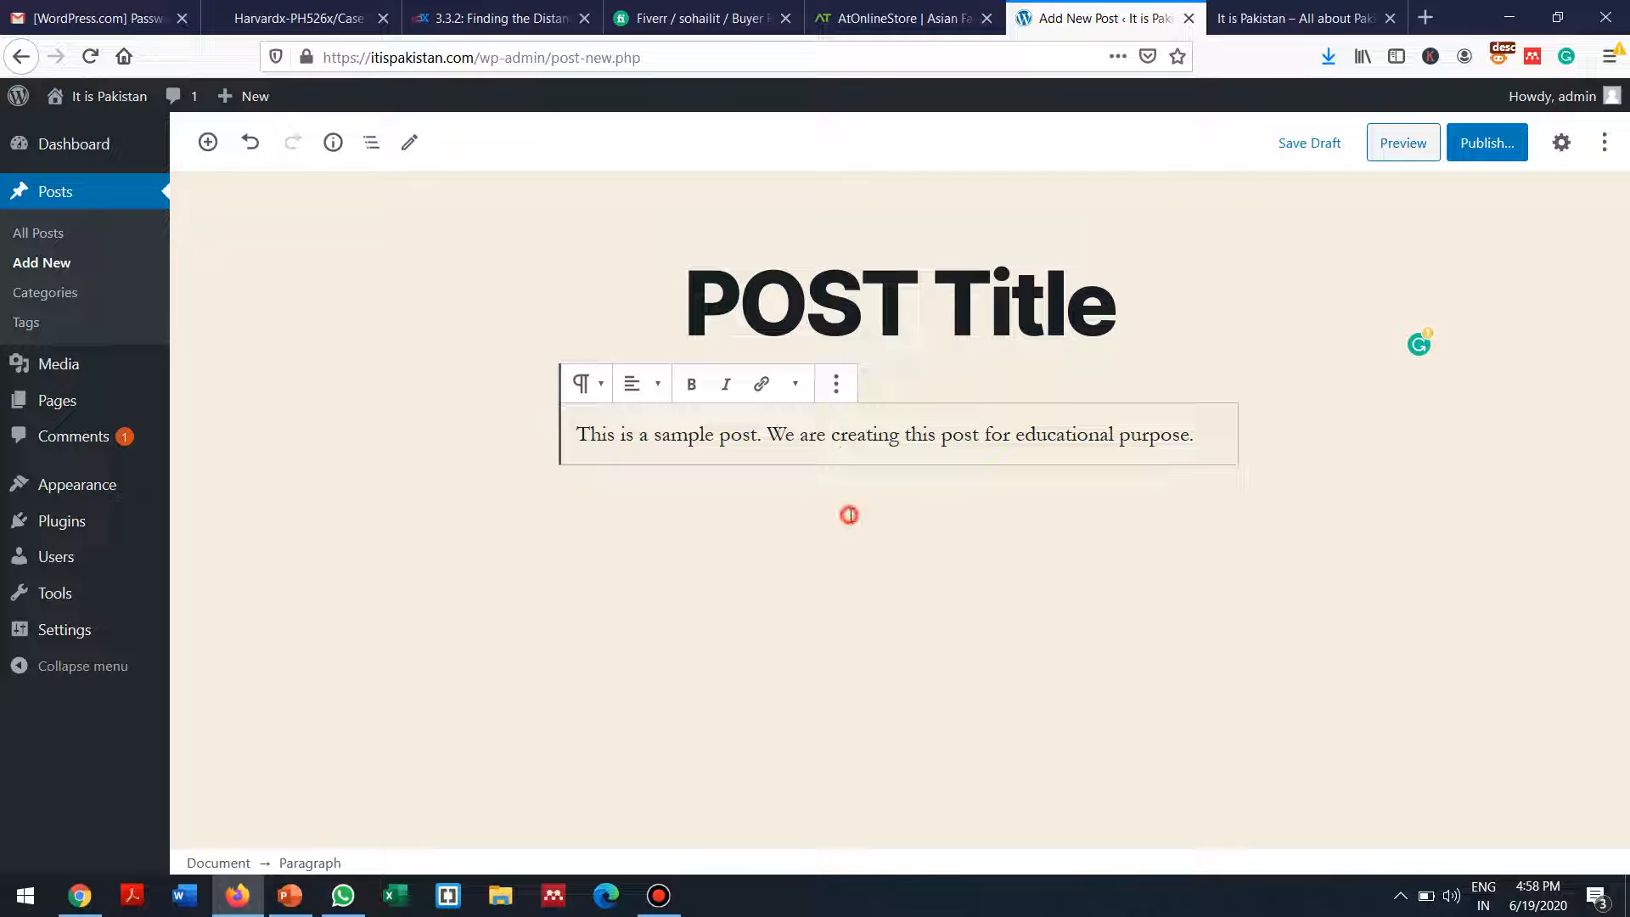
left_click(1271, 443)
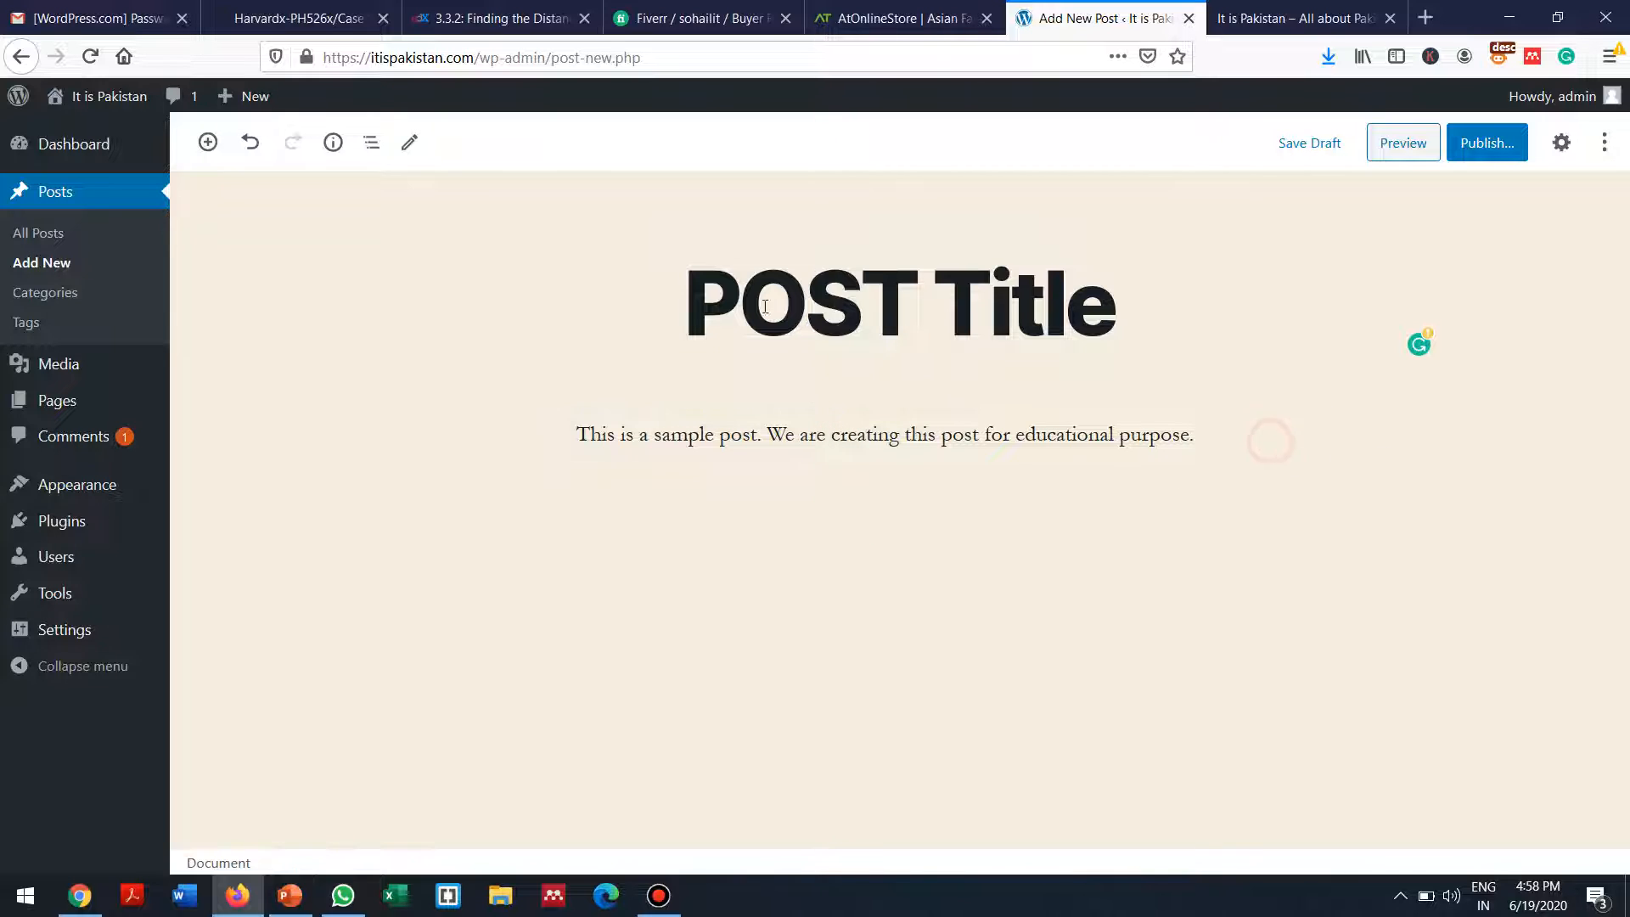
Step: Add an image block below the paragraph and upload rumi1-2x.jpg from the Pictures folder into it
left_click(209, 142)
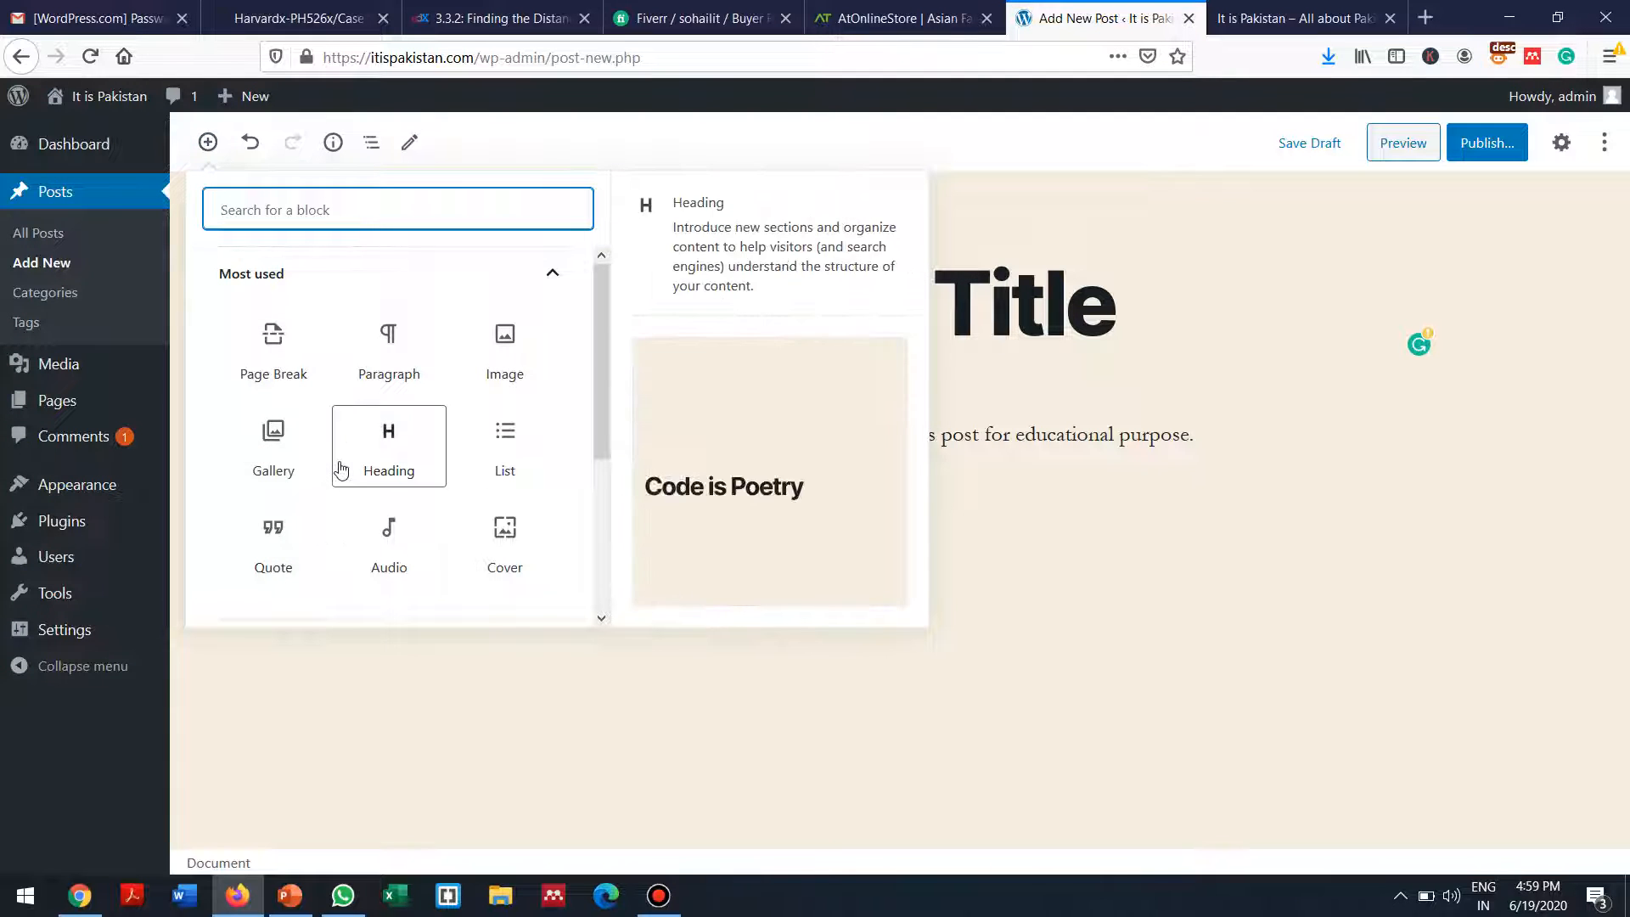
left_click(507, 358)
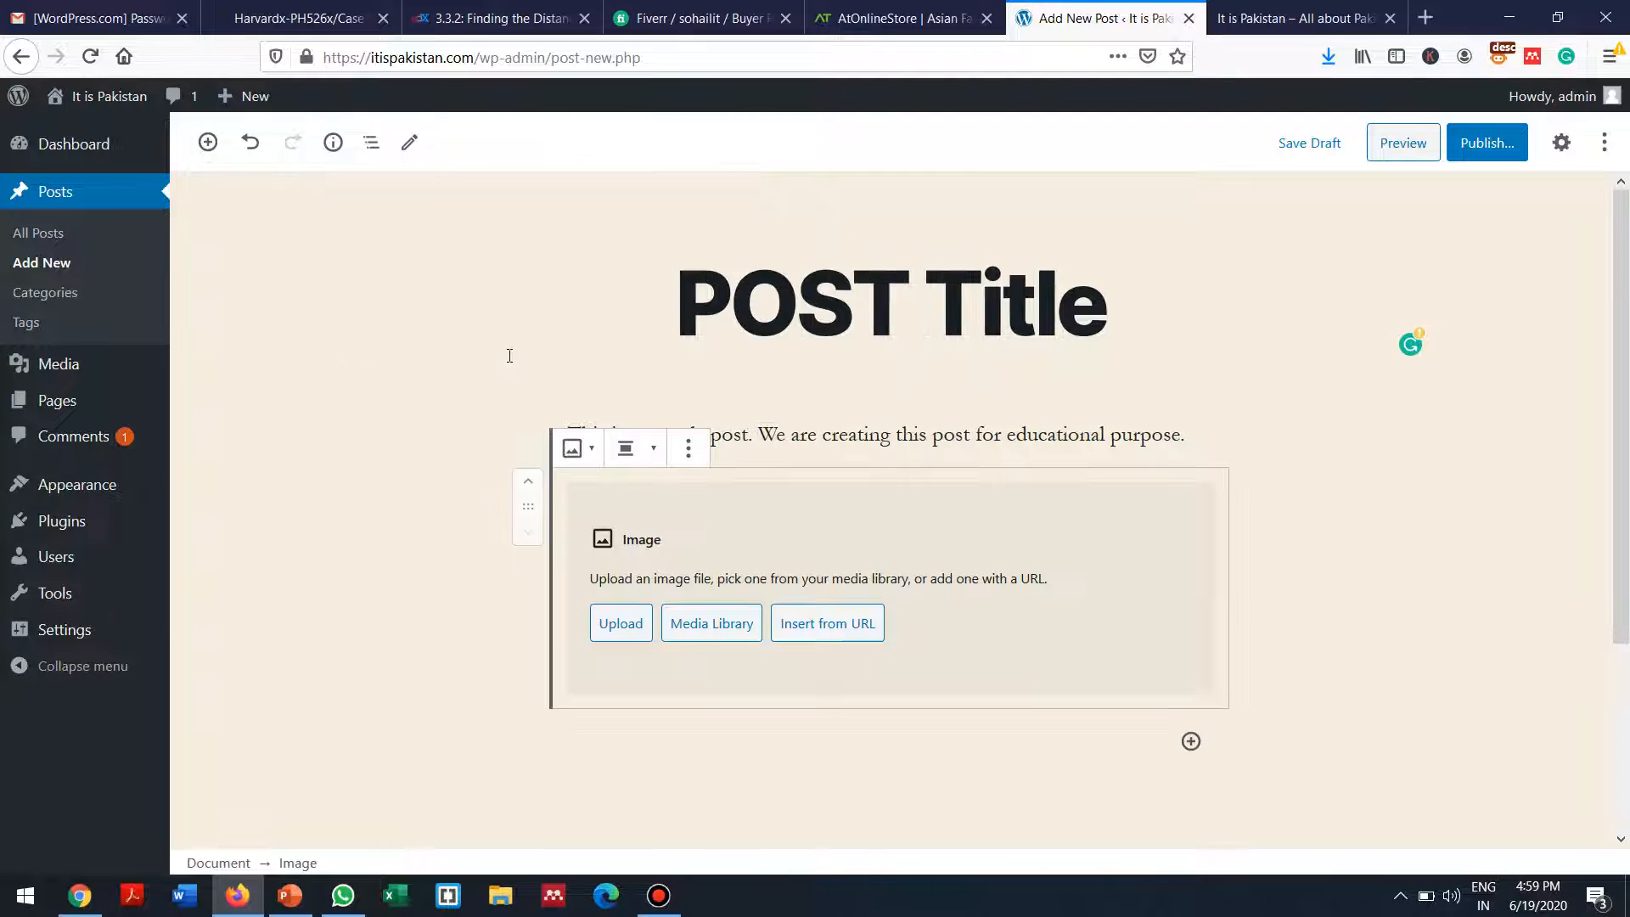
left_click(628, 628)
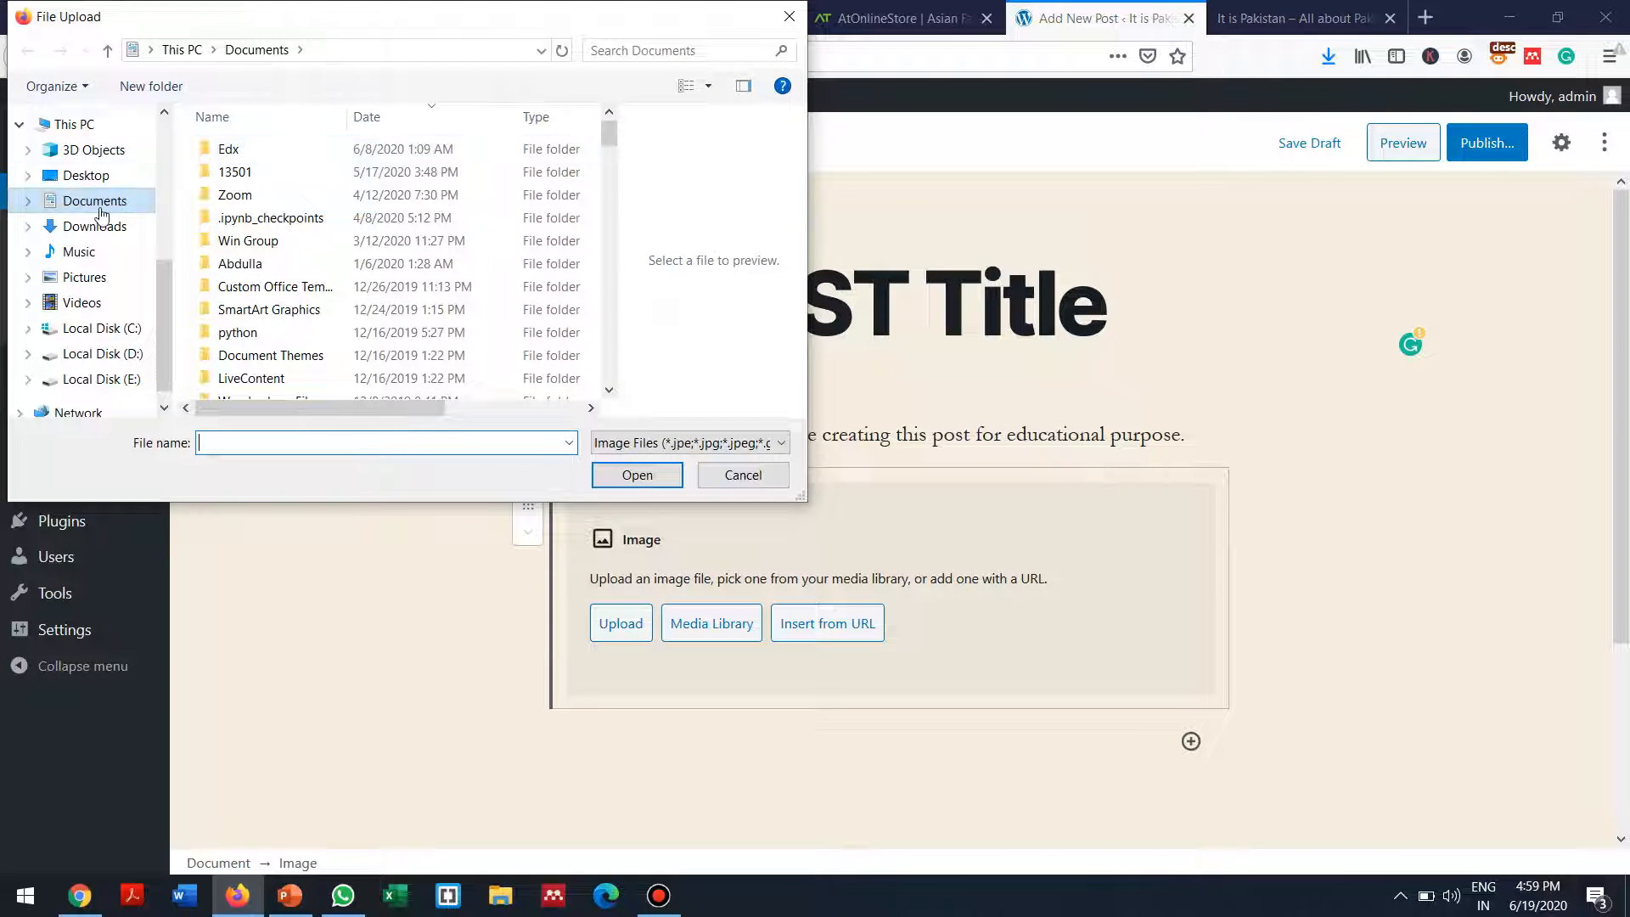
left_click(92, 275)
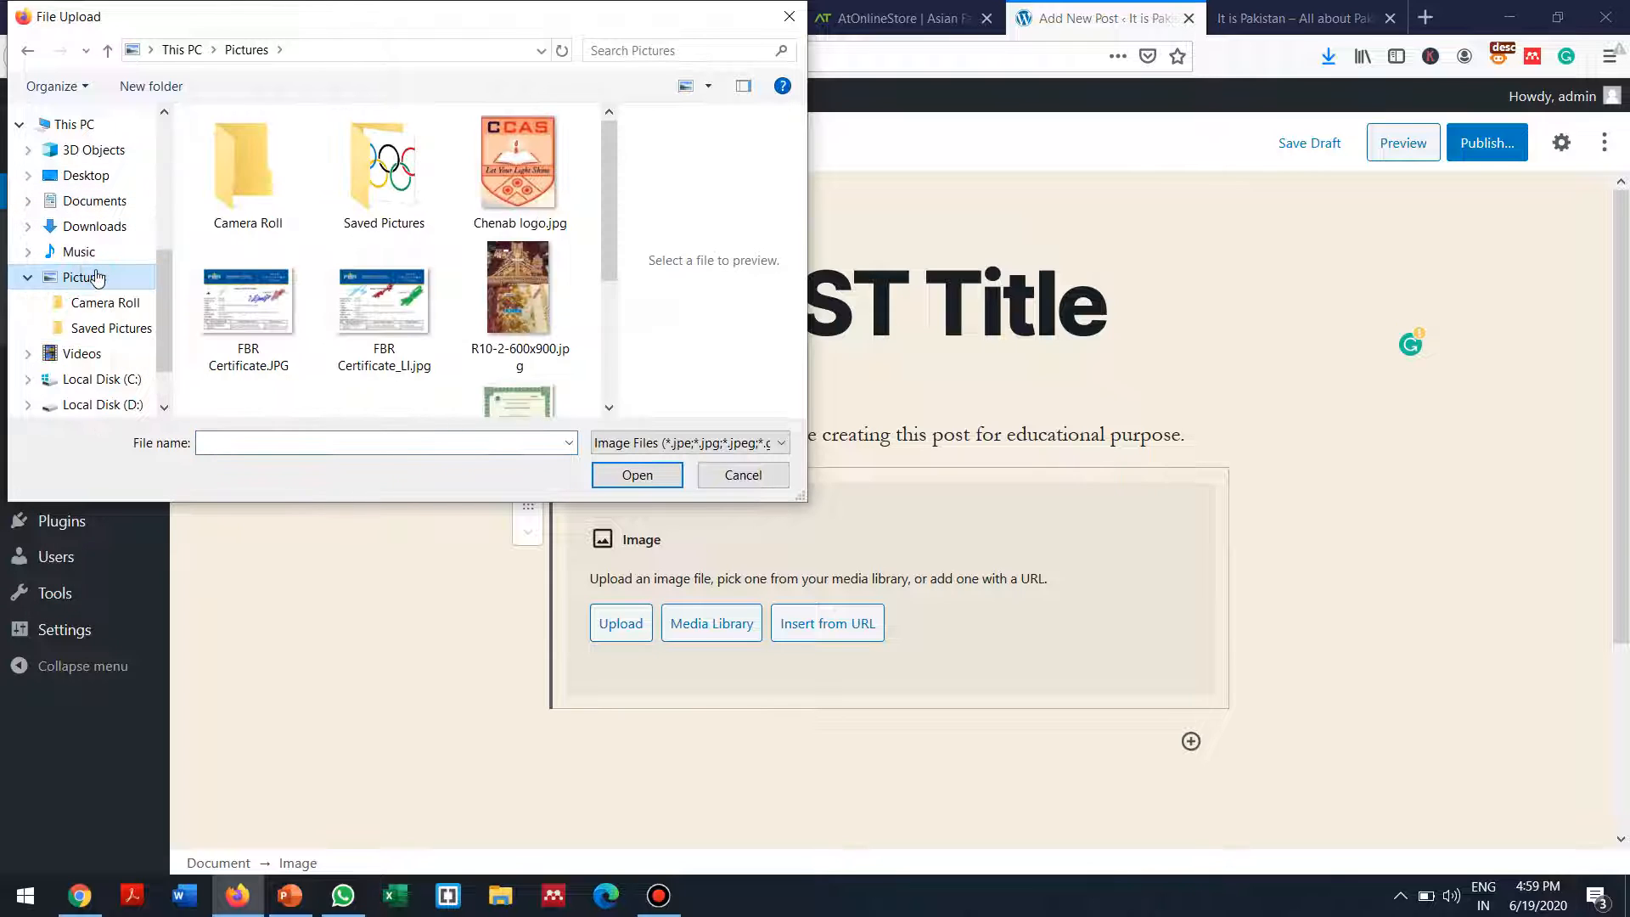
left_click(550, 280)
left_click_drag(606, 233, 608, 351)
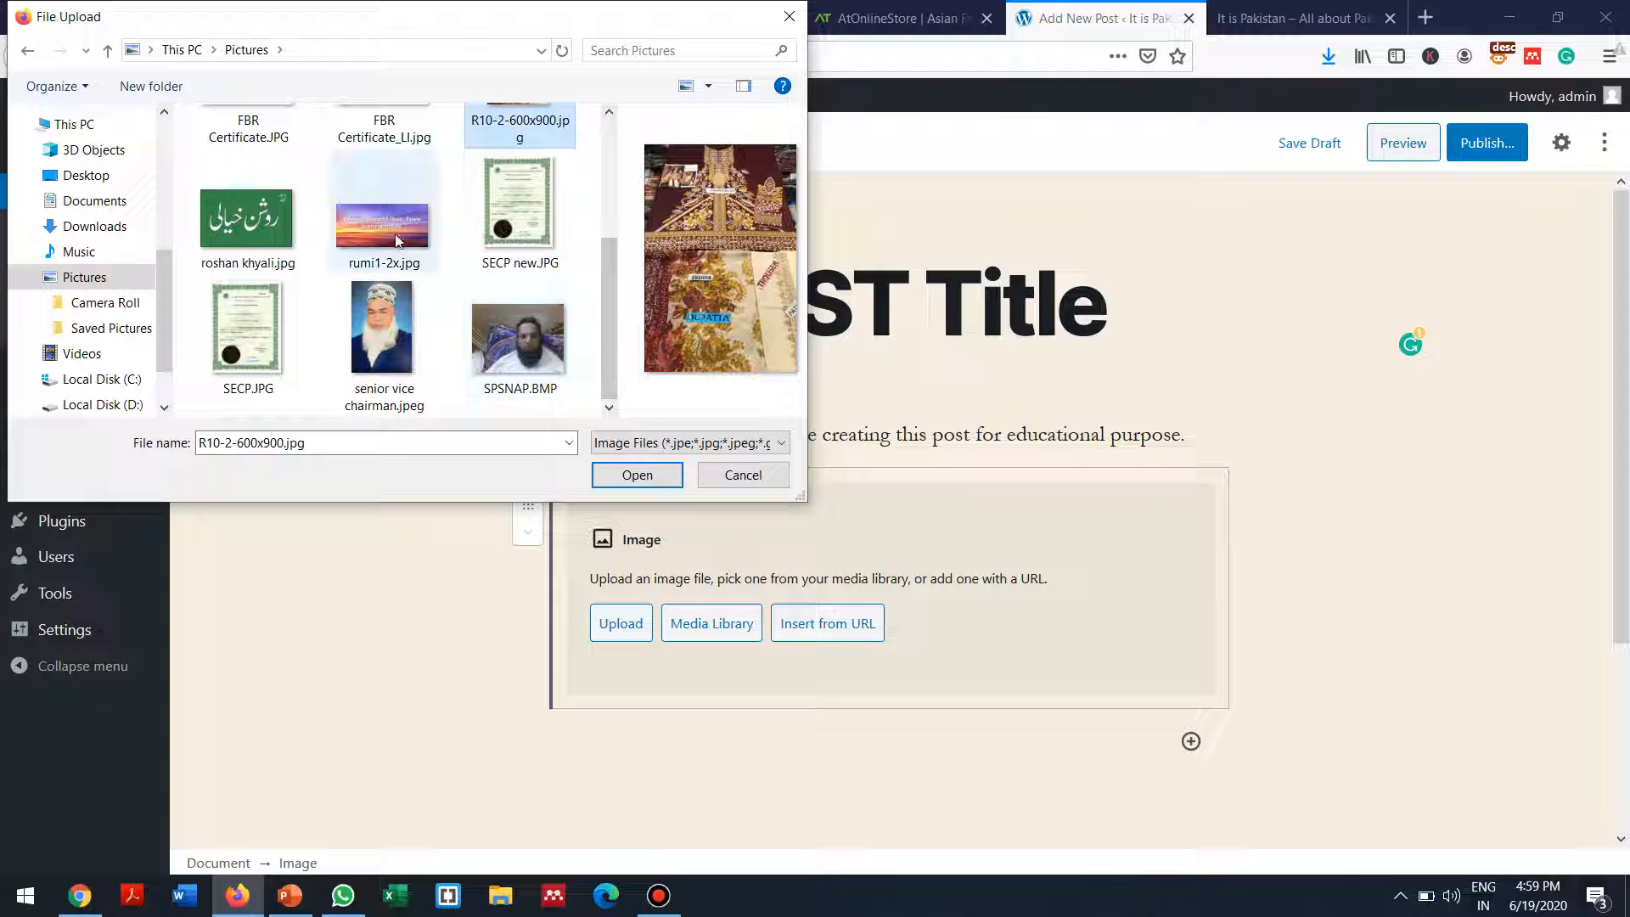
double_click(395, 235)
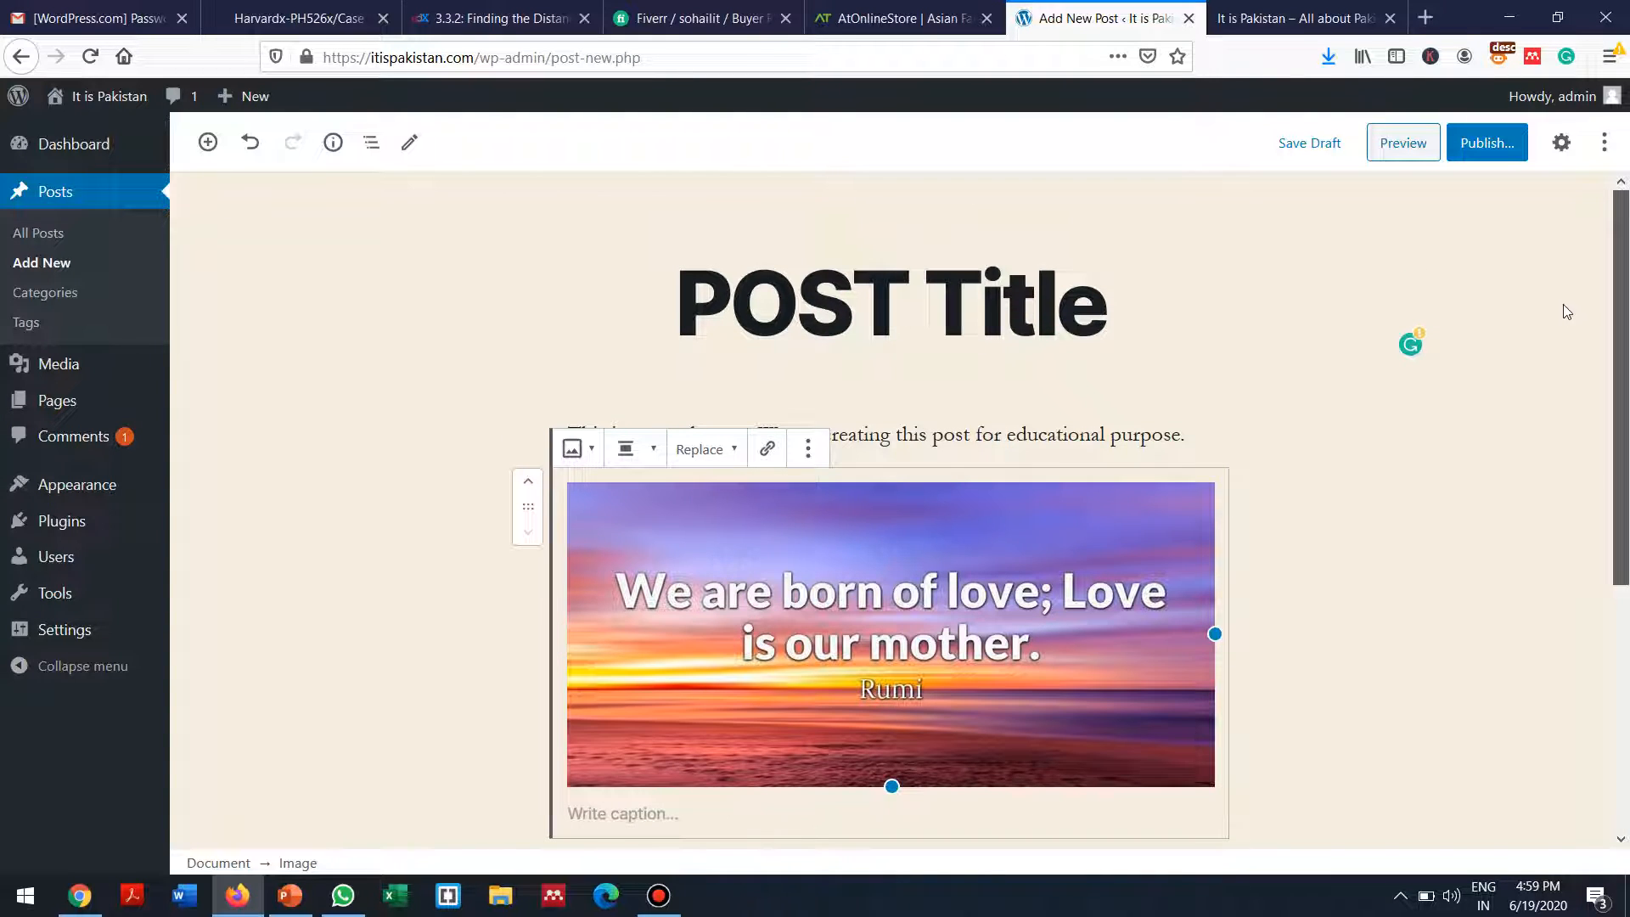
Step: Check the end of the post and publish it immediately with public visibility
left_click_drag(1619, 369, 1628, 524)
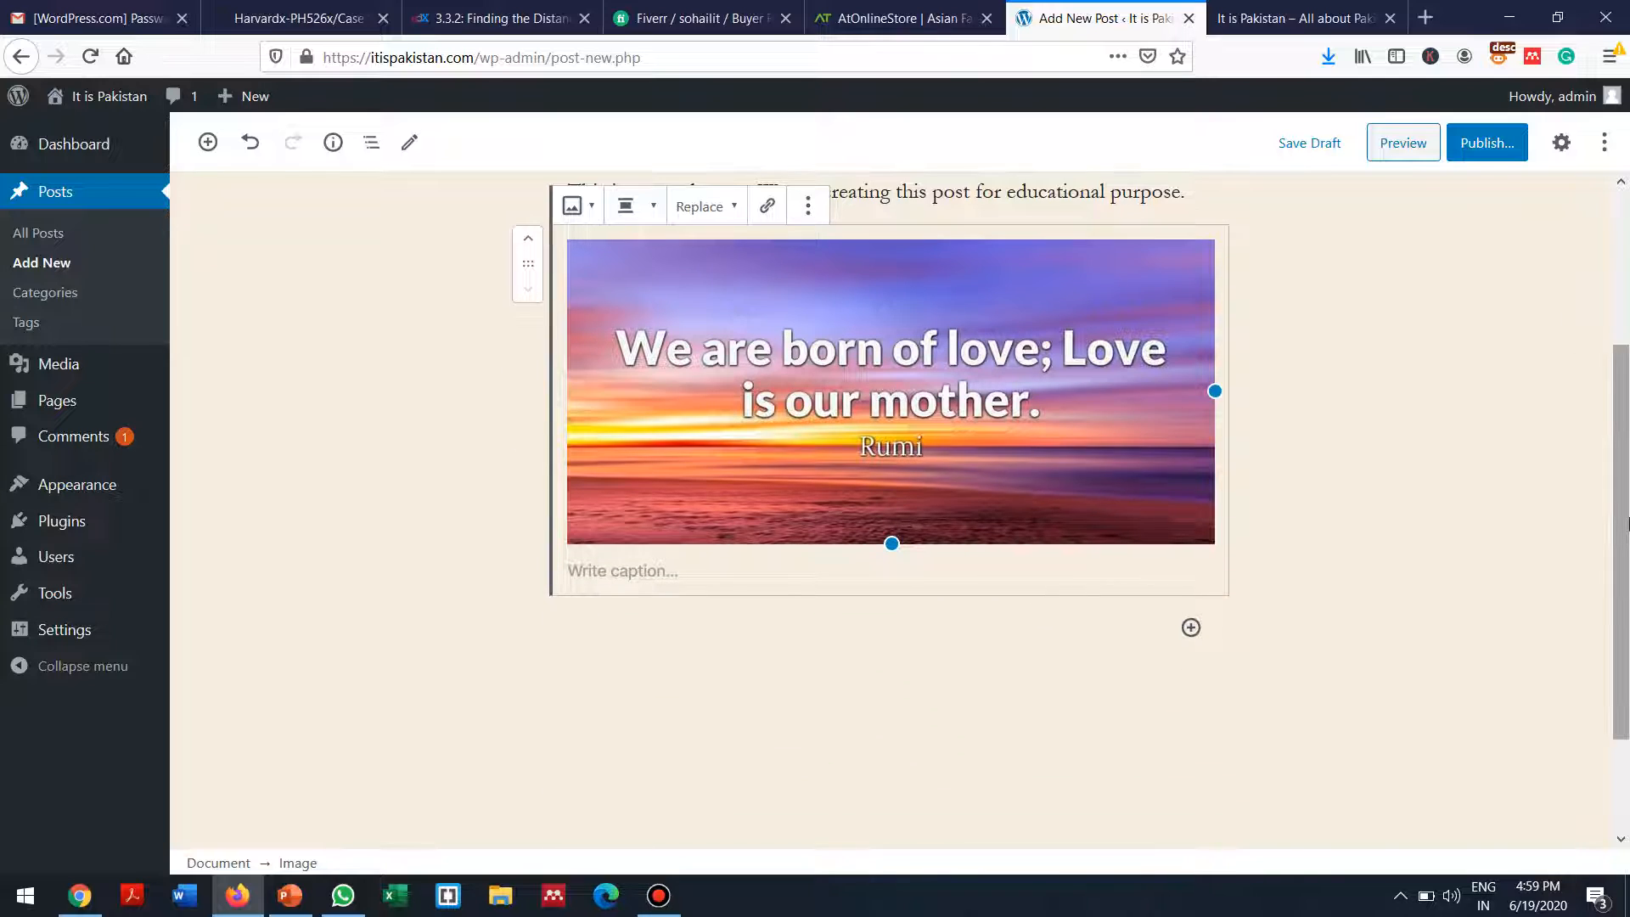
left_click(1481, 143)
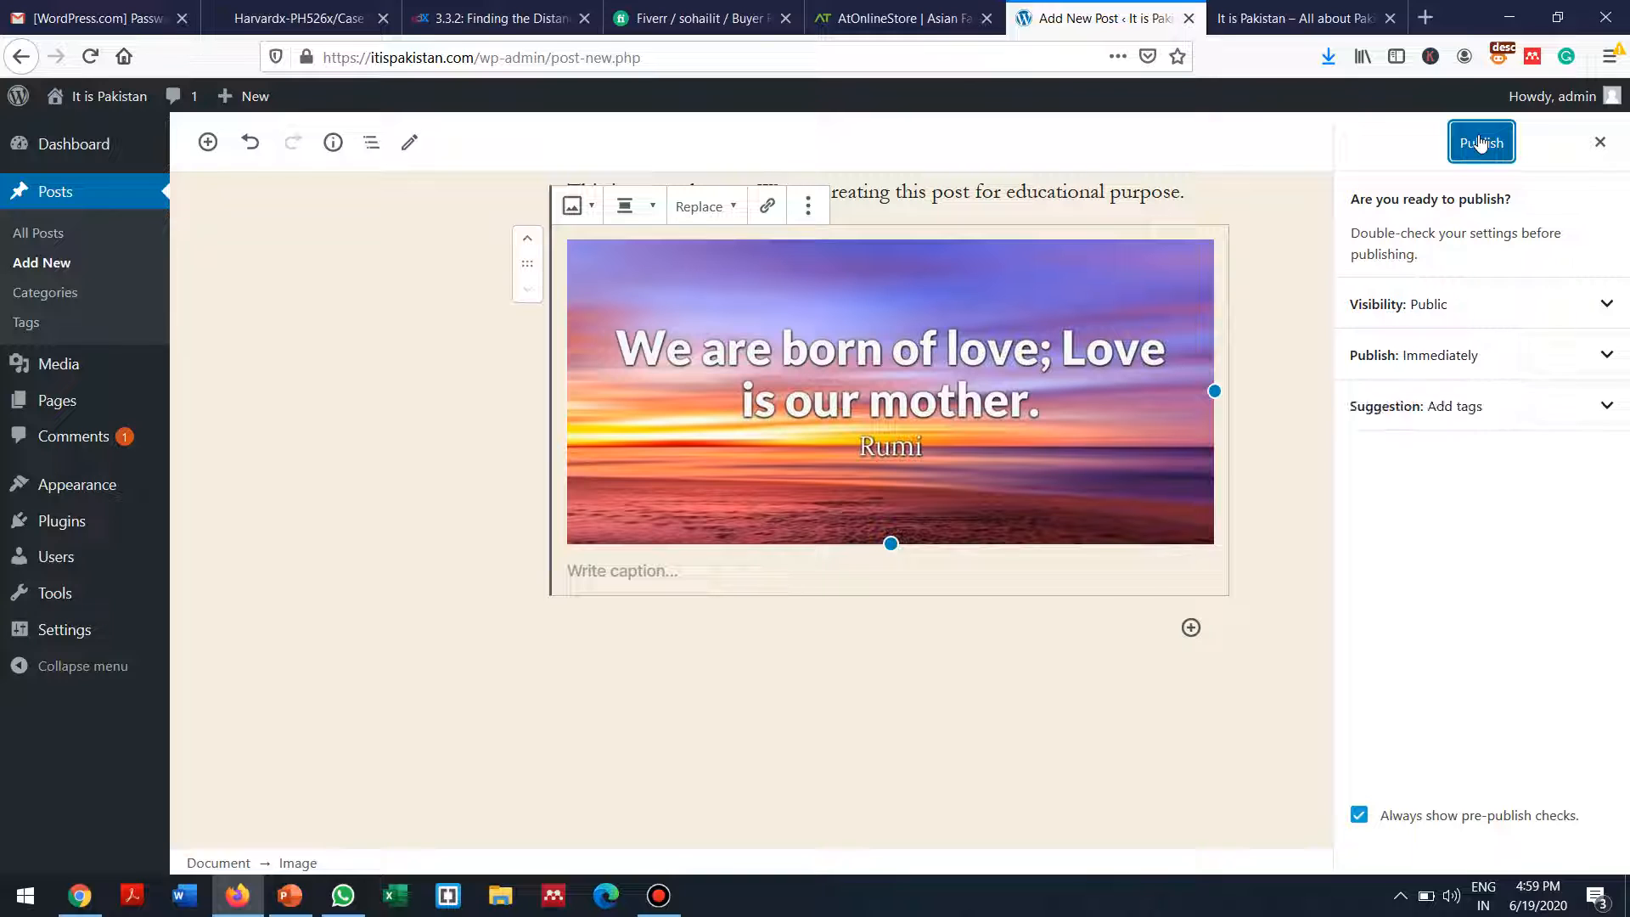
left_click(1478, 143)
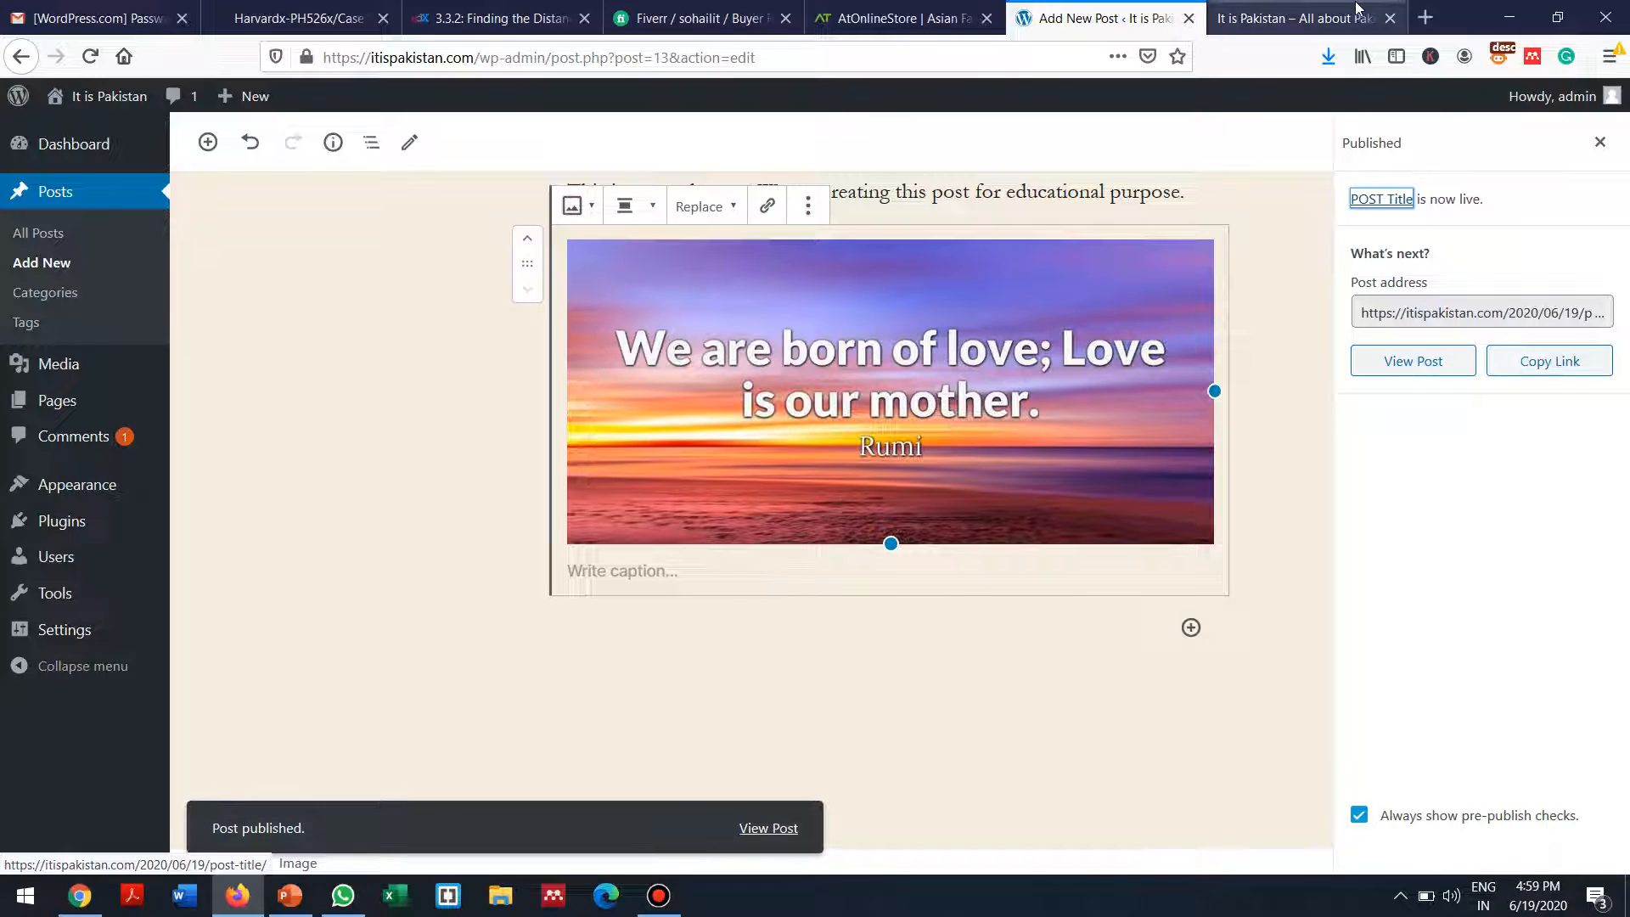
Step: Reload the public homepage and examine it from the newly published post to the Recent Posts widget and footer
left_click(1257, 10)
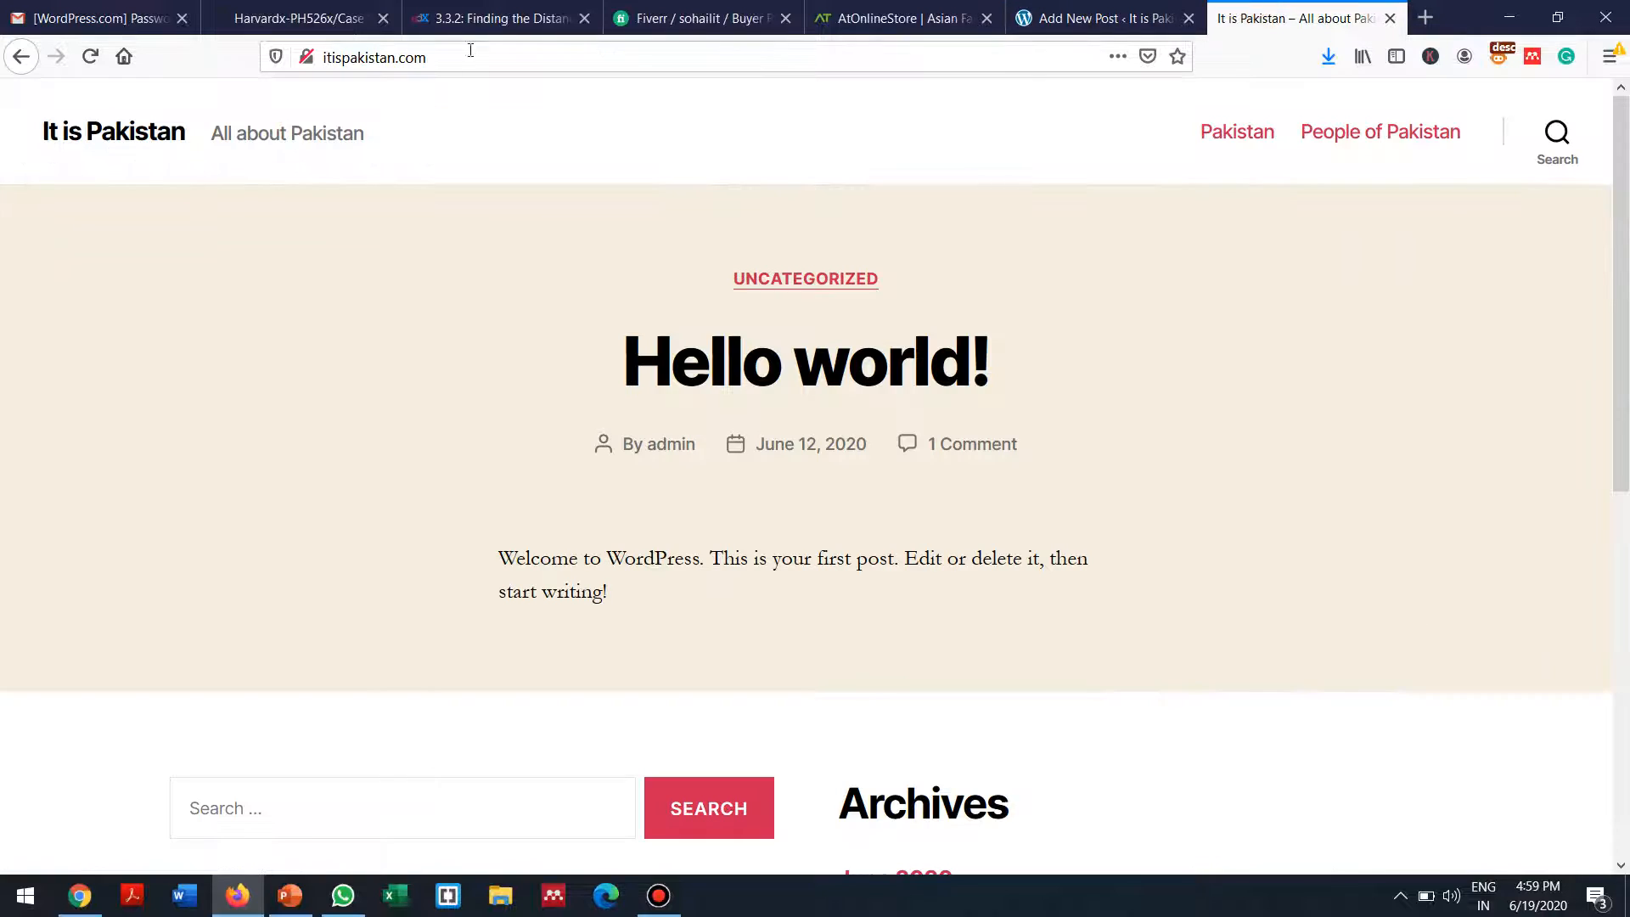
left_click(88, 56)
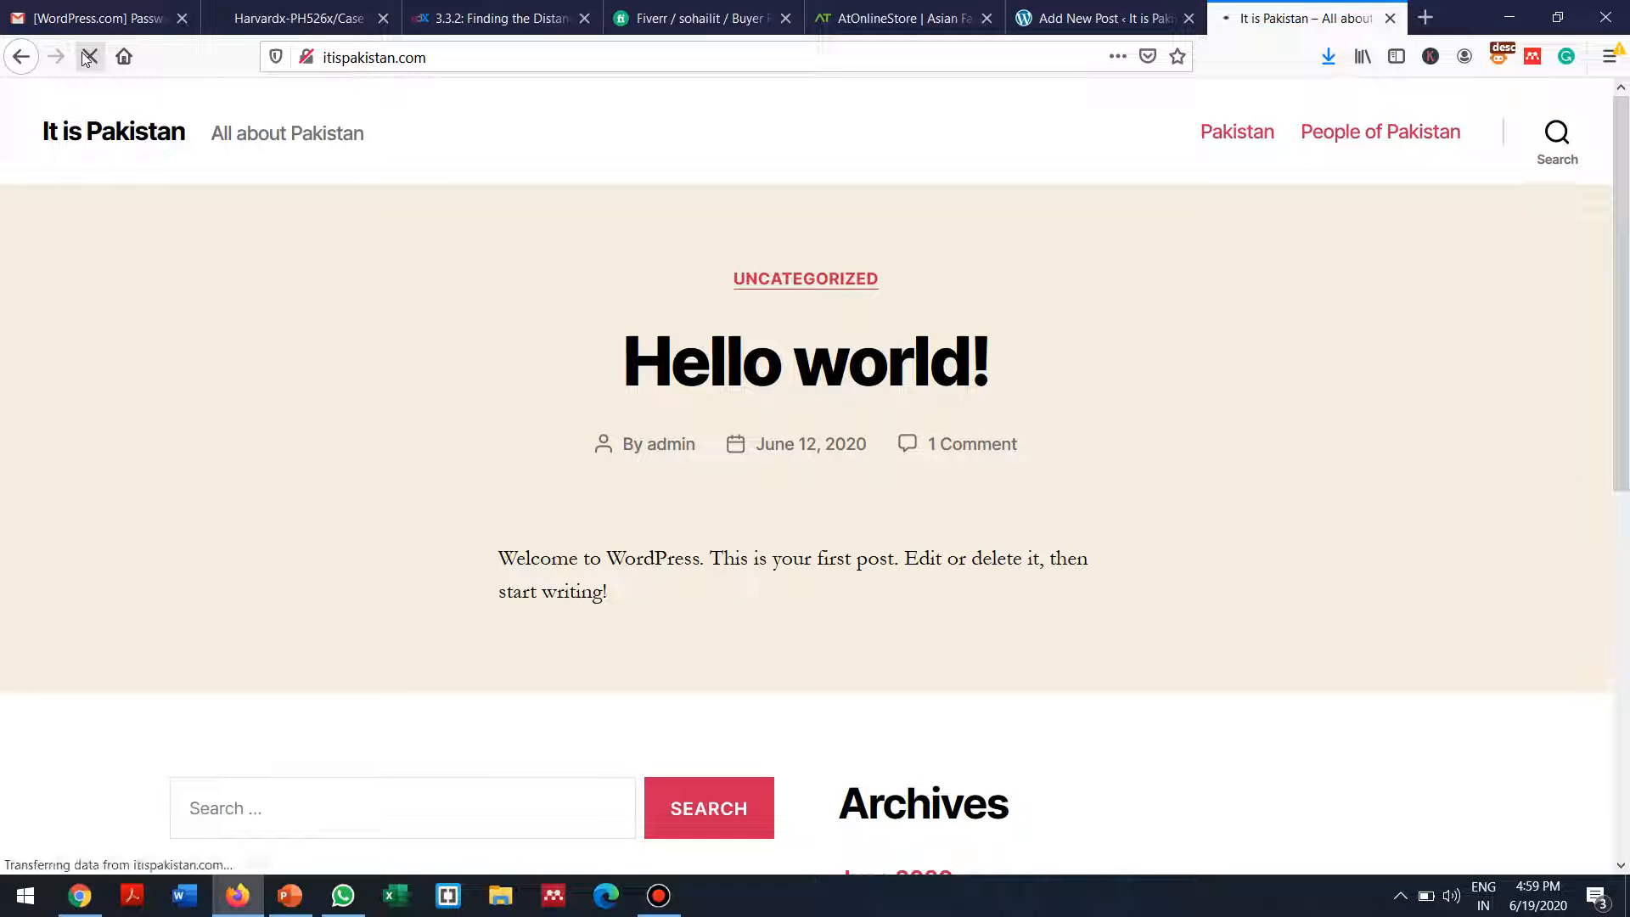
key("Down")
key("Down")
key("Down")
key("Down")
key("Down")
key("Down")
key("Down")
key("Down")
key("Down")
key("Down")
key("Down")
key("Down")
key("Down")
key("Down")
key("Down")
key("Down")
key("Down")
key("Down")
key("Down")
key("Down")
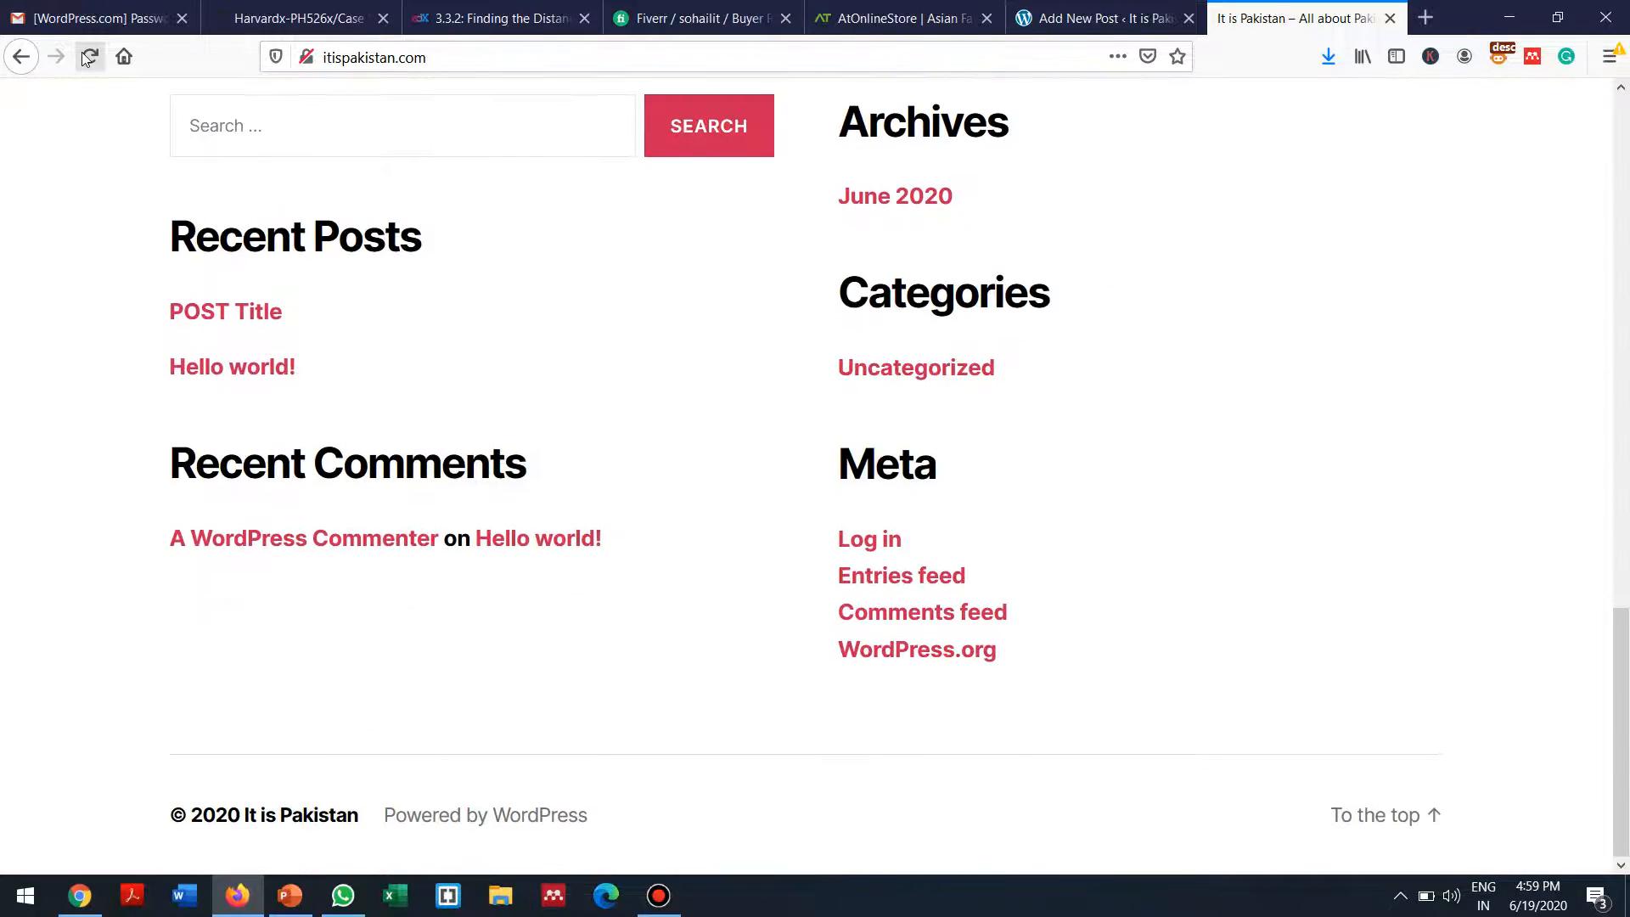
key("Up")
key("Up")
key("Up")
key("Up")
key("Up")
key("Up")
key("Up")
key("Up")
key("Up")
key("Up")
key("Up")
key("Up")
key("Up")
key("Up")
key("Up")
key("Up")
key("Up")
key("Up")
key("Up")
key("Up")
key("Up")
key("Up")
key("Up")
key("Up")
key("Up")
key("Up")
key("Up")
key("Up")
key("Up")
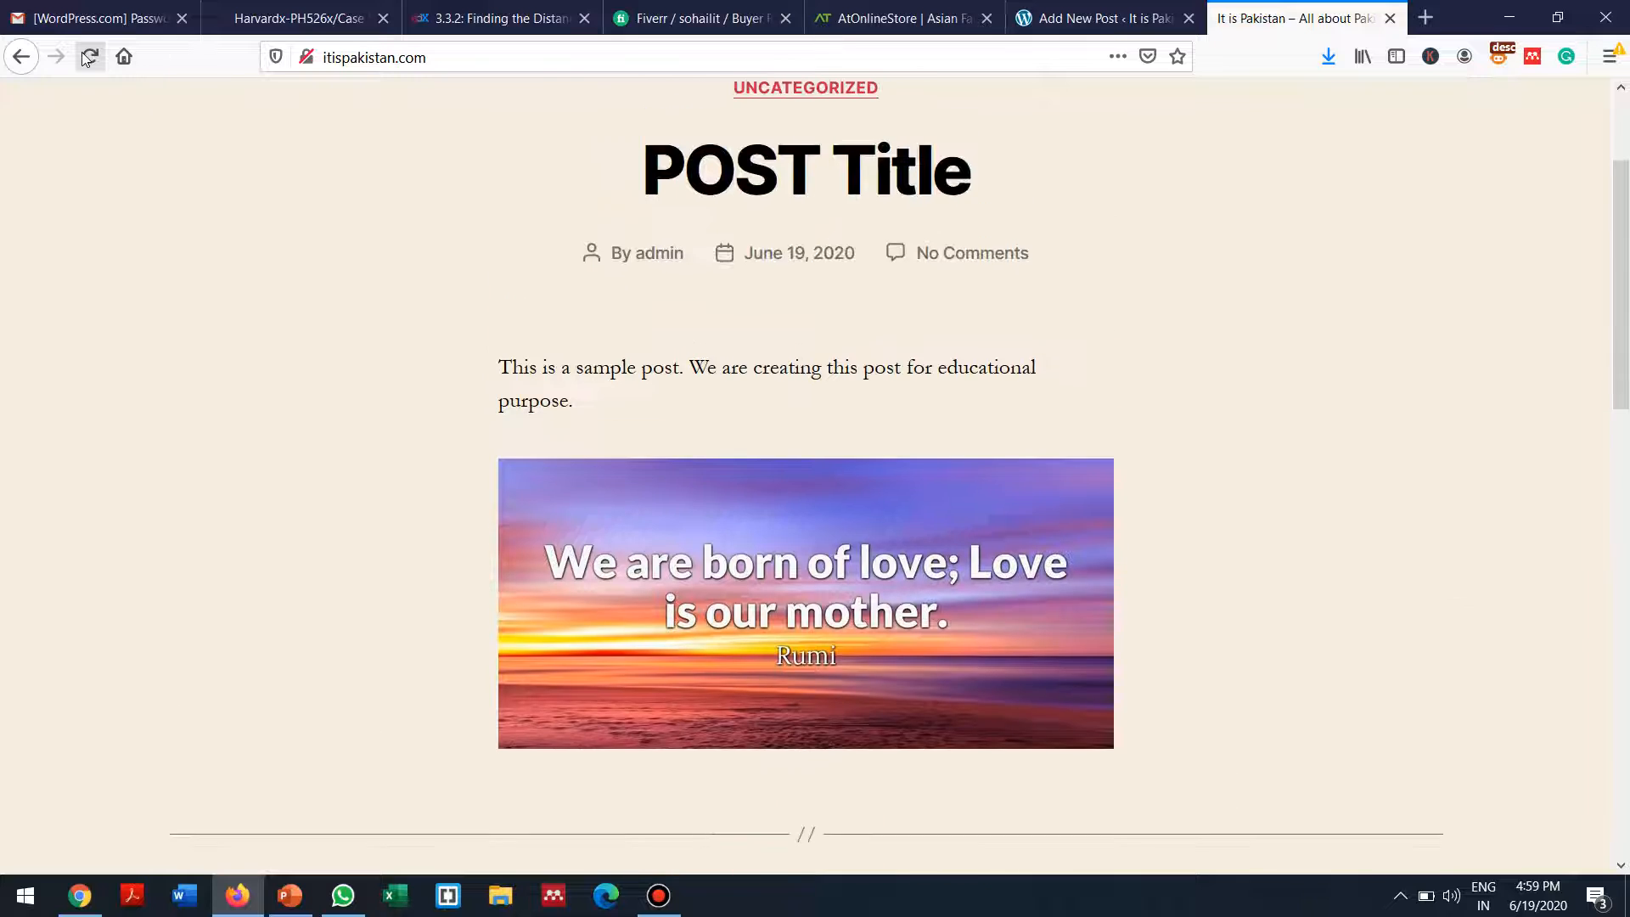
Step: Compare the order and content of the new post and the Hello world! post on the homepage
key("Down")
key("Down")
key("Down")
key("Down")
key("Down")
key("Down")
key("Down")
key("Down")
key("Down")
key("Down")
key("Down")
key("Down")
key("Down")
key("Down")
key("Down")
key("Down")
key("Down")
key("Down")
key("Down")
key("Down")
key("Down")
key("Down")
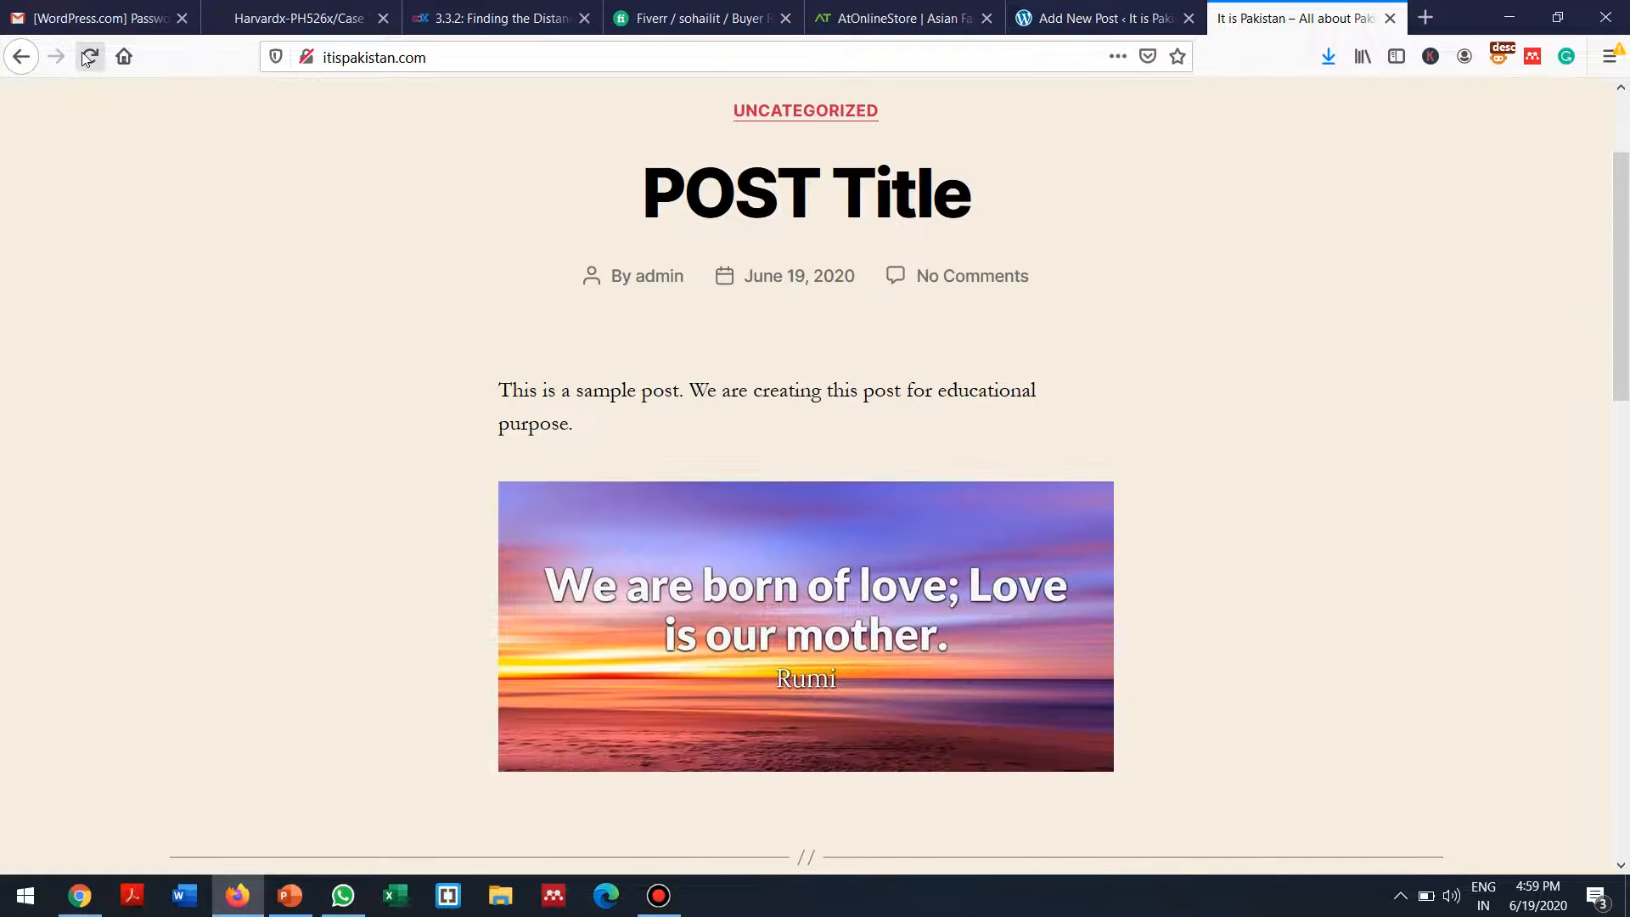
key("Up")
key("Up")
key("Up")
key("Up")
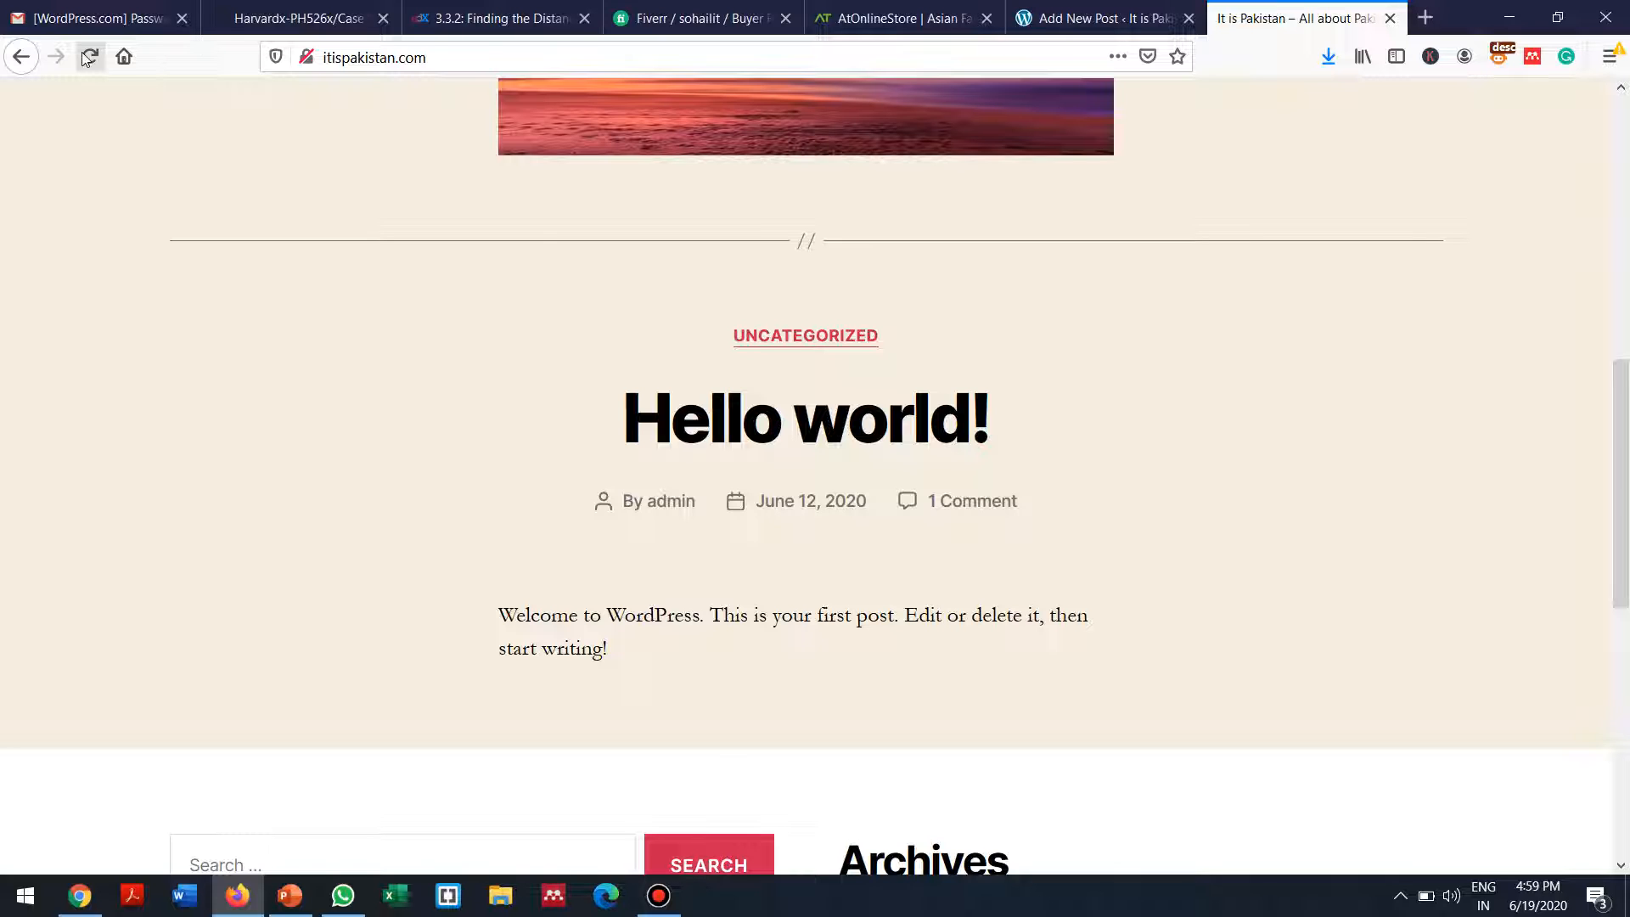
key("Up")
key("Up")
key("Up")
key("Up")
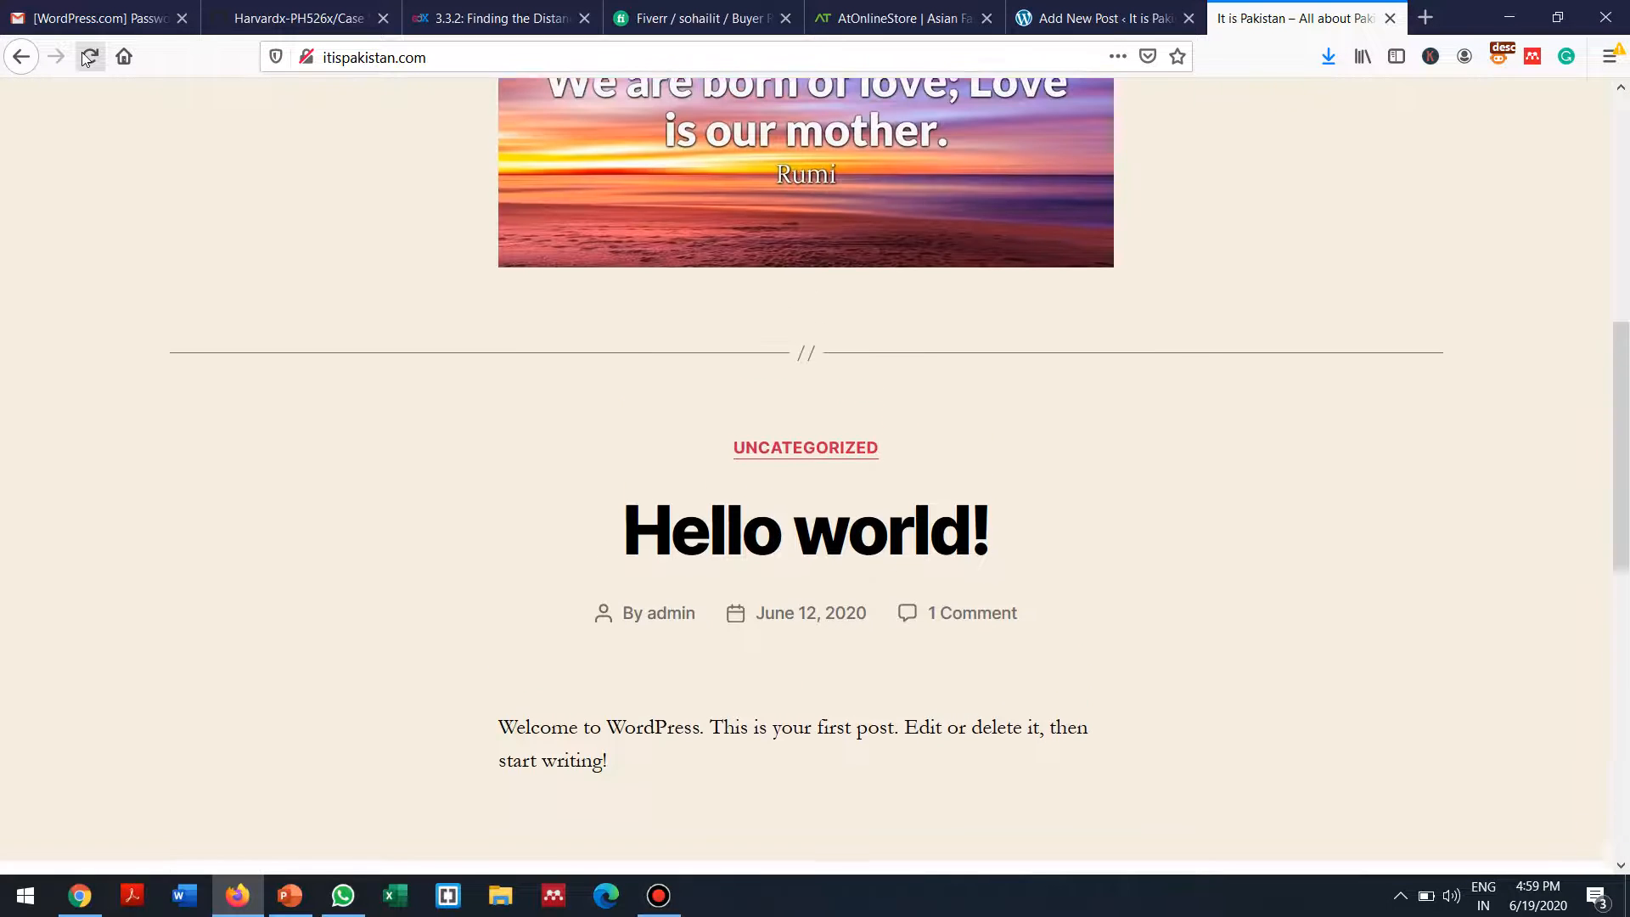
key("Down")
key("Down")
key("Down")
key("Down")
key("Down")
key("Down")
key("Down")
key("Up")
key("Up")
key("Up")
key("Up")
key("Up")
key("Up")
key("Up")
key("Up")
key("Up")
key("Up")
key("Up")
key("Up")
key("Up")
key("Up")
key("Up")
key("Up")
key("Up")
key("Up")
key("Up")
key("Up")
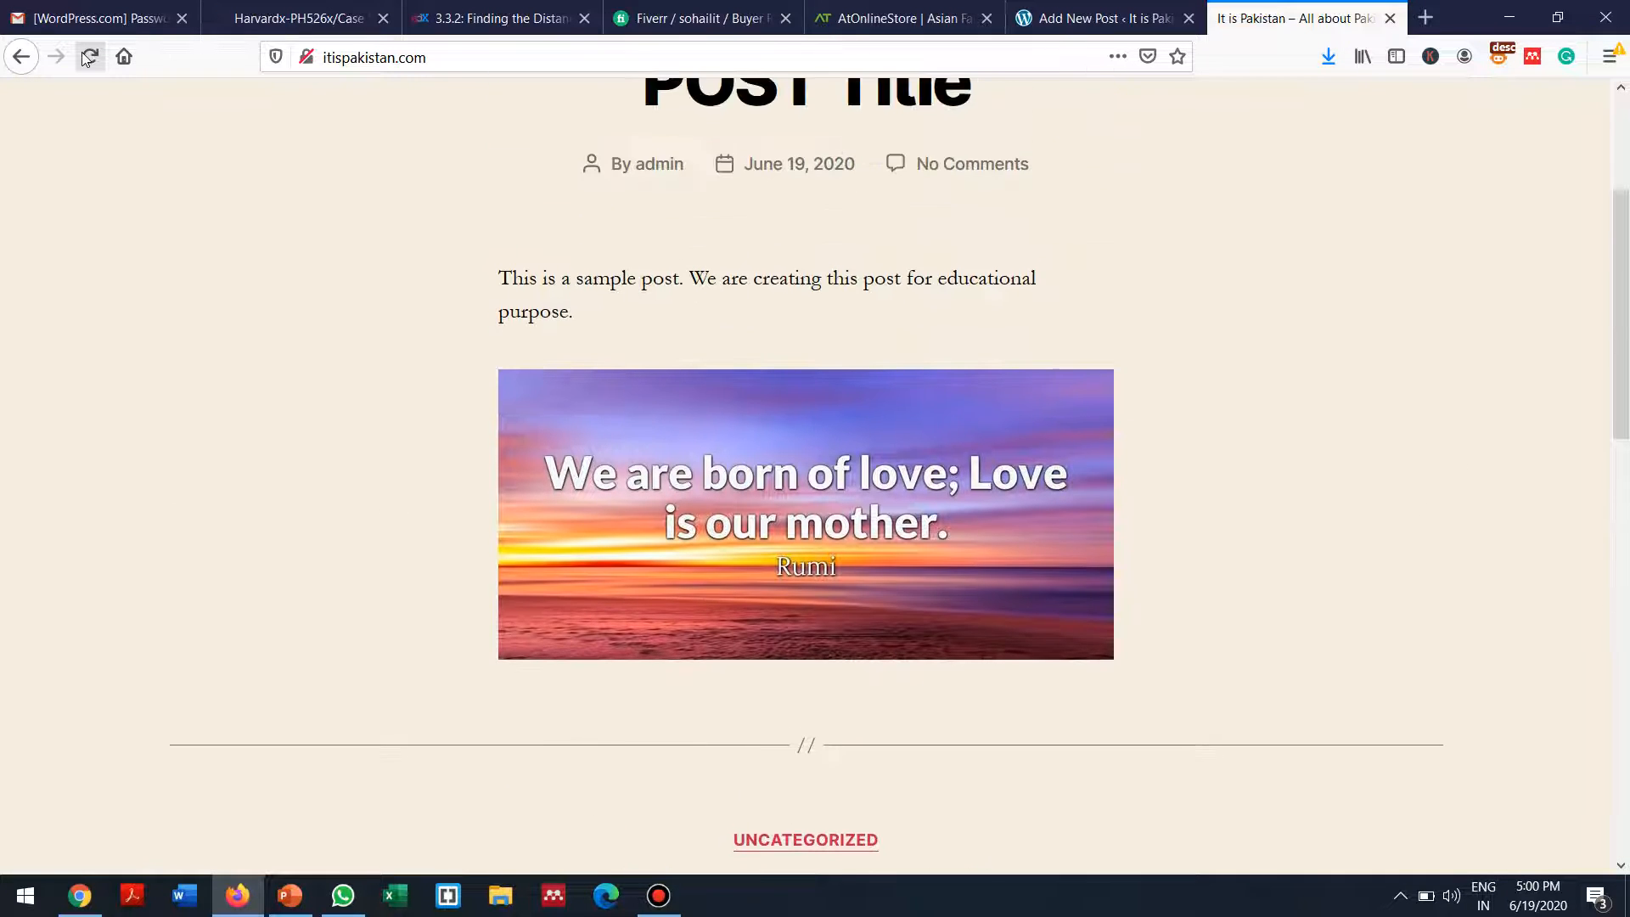
key("Up")
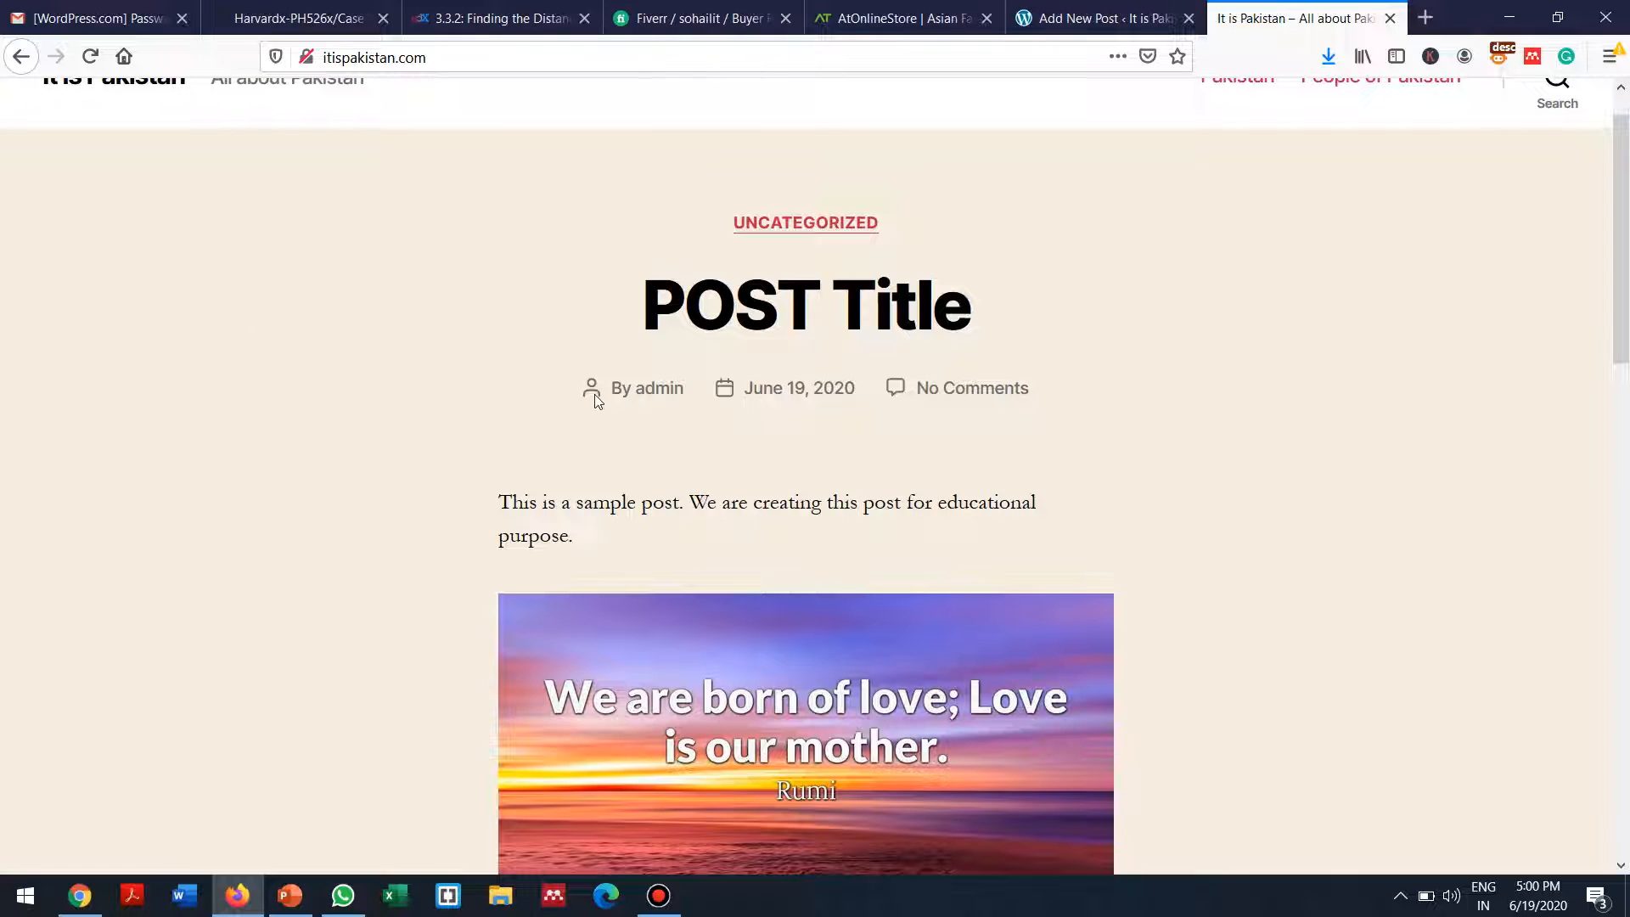
Step: Review the category, author, date and comment details of both homepage posts, along with the new post's text and image
scroll(594, 393, "down", 5)
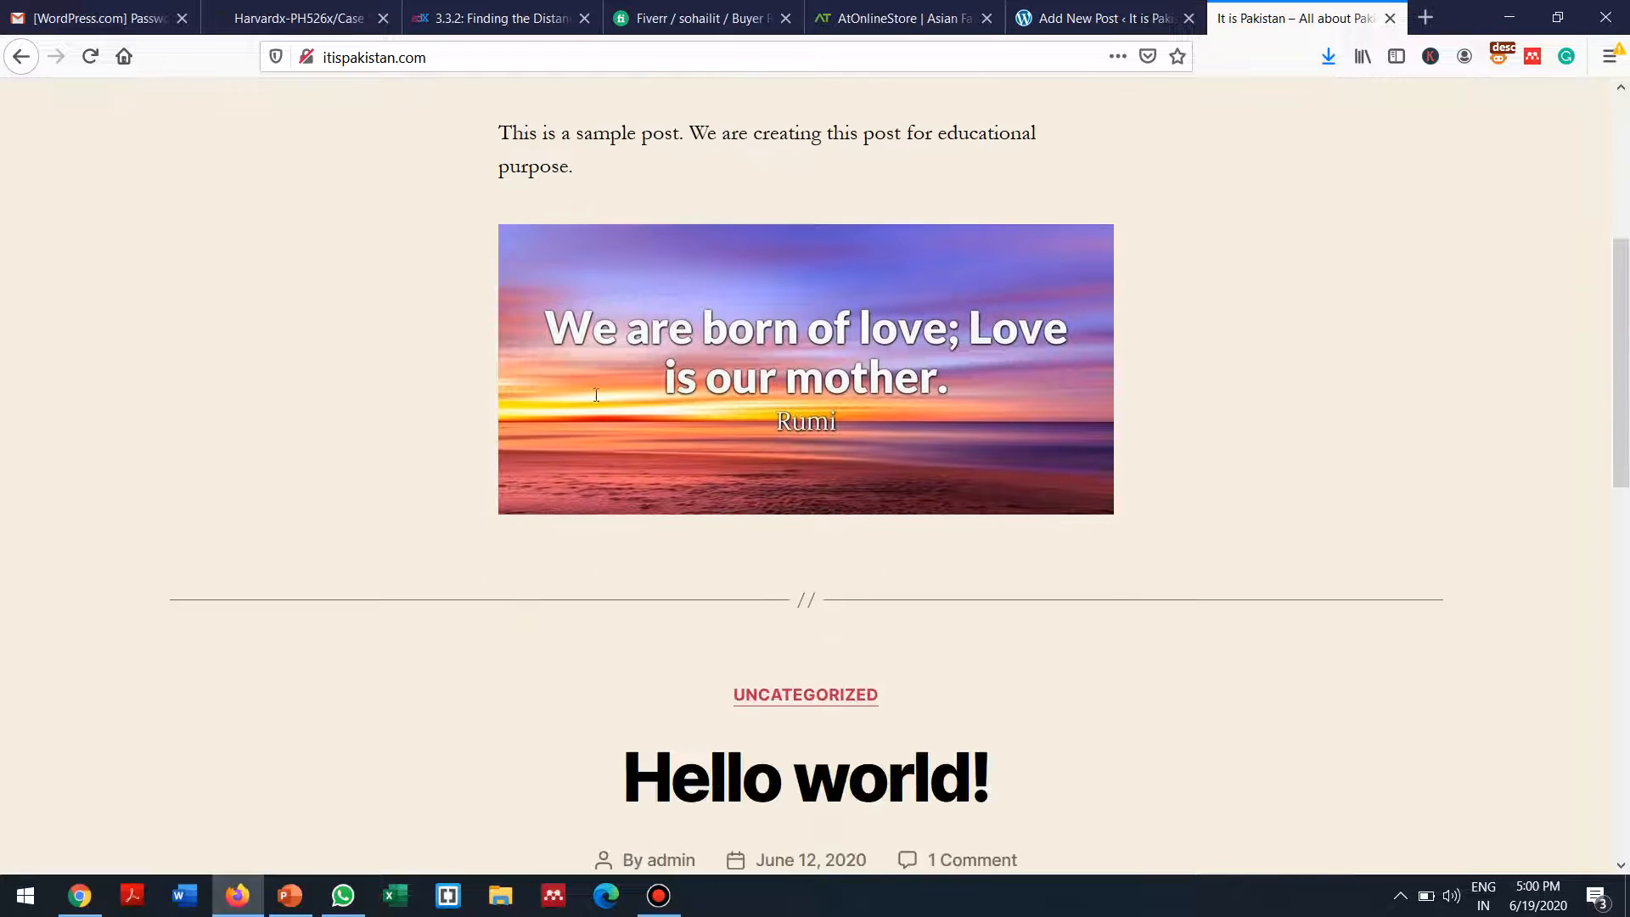
scroll(594, 396, "down", 4)
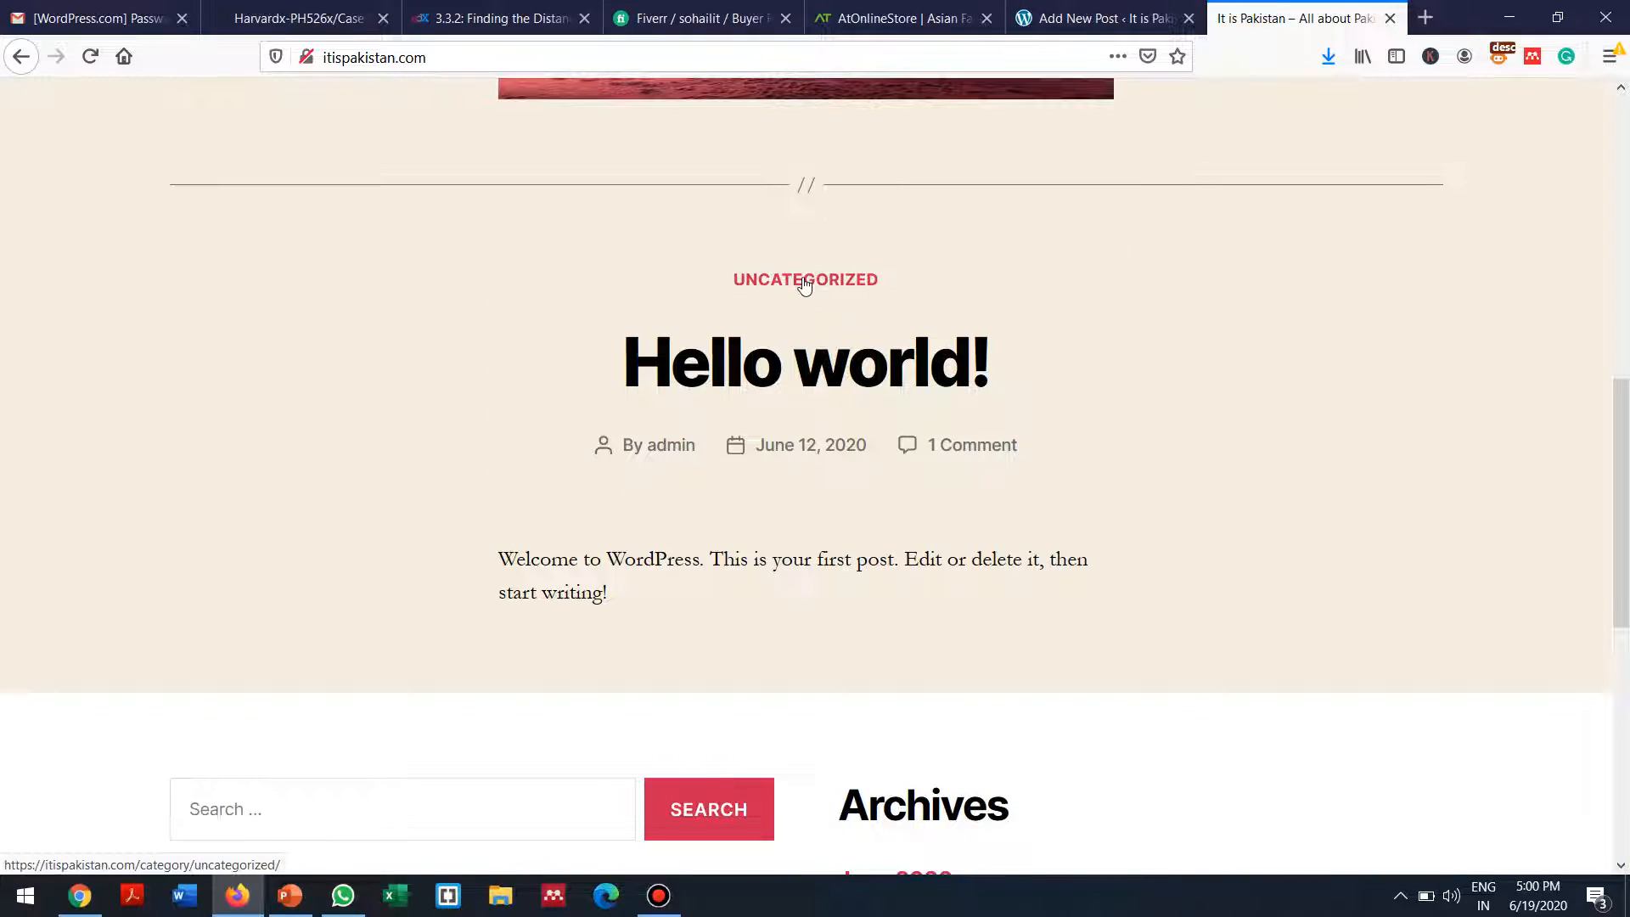
scroll(805, 284, "up", 6)
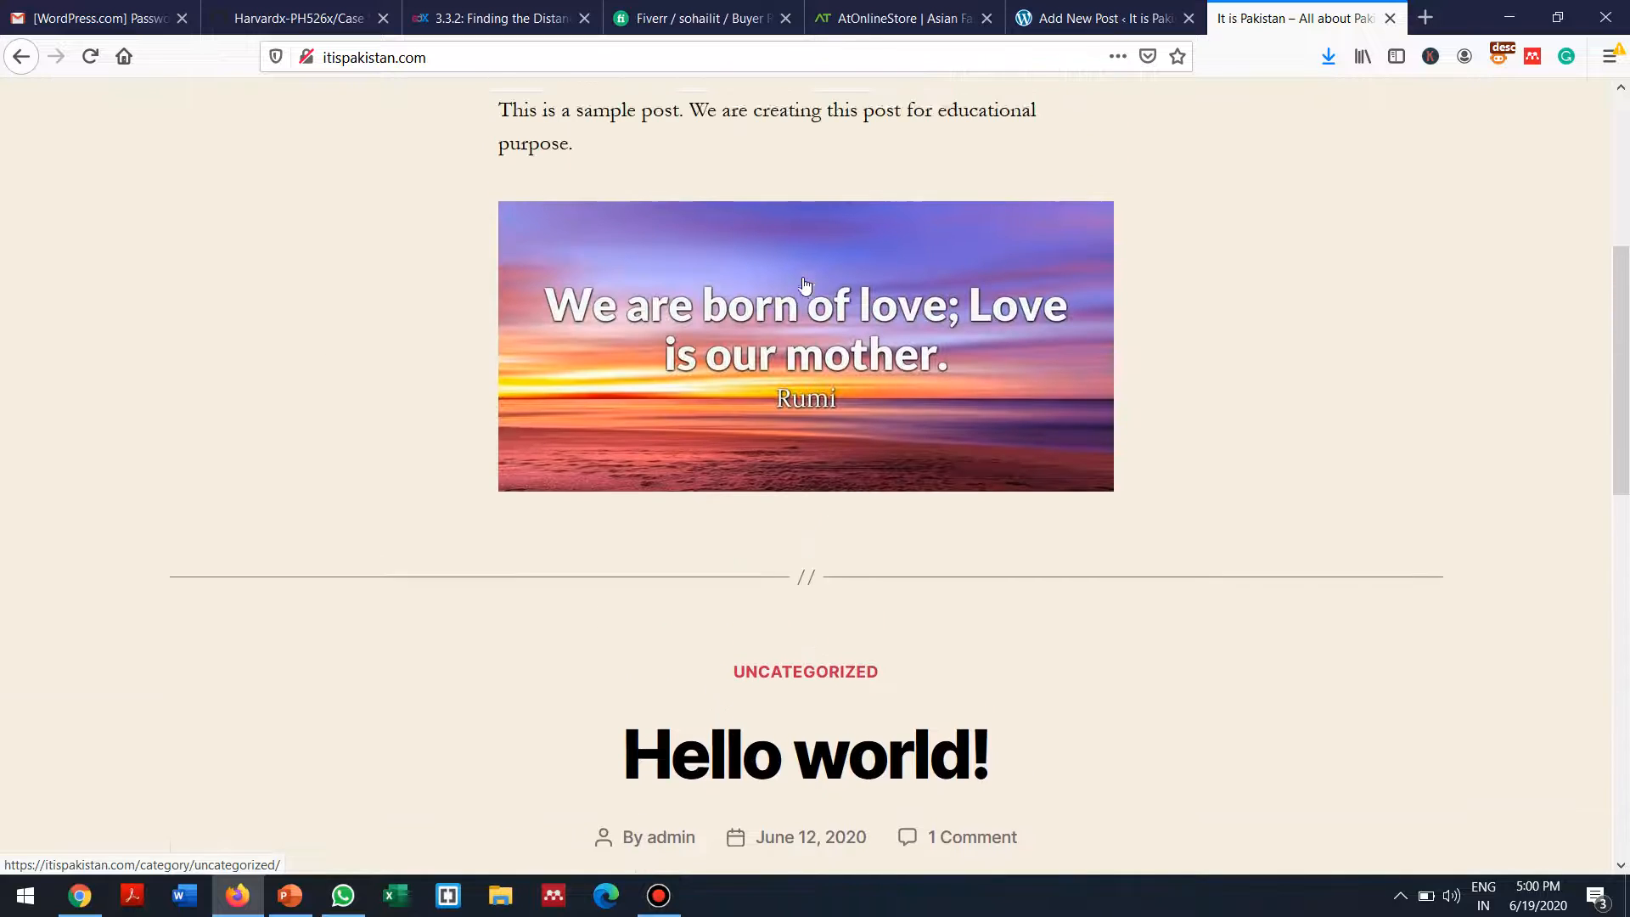
scroll(804, 284, "up", 4)
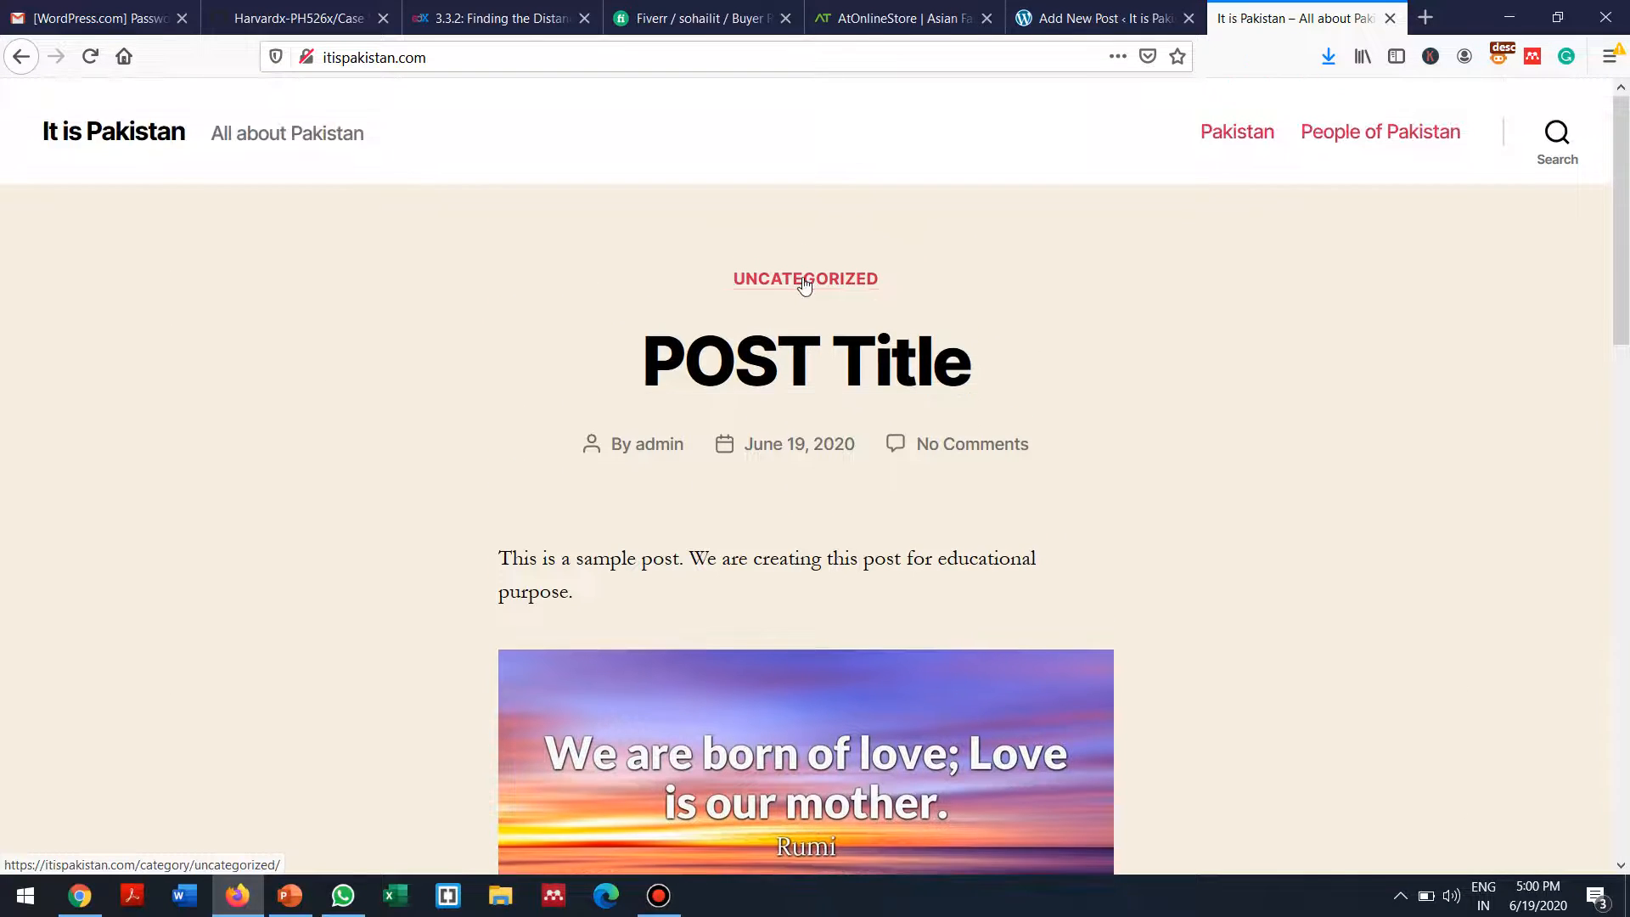
scroll(805, 284, "down", 1)
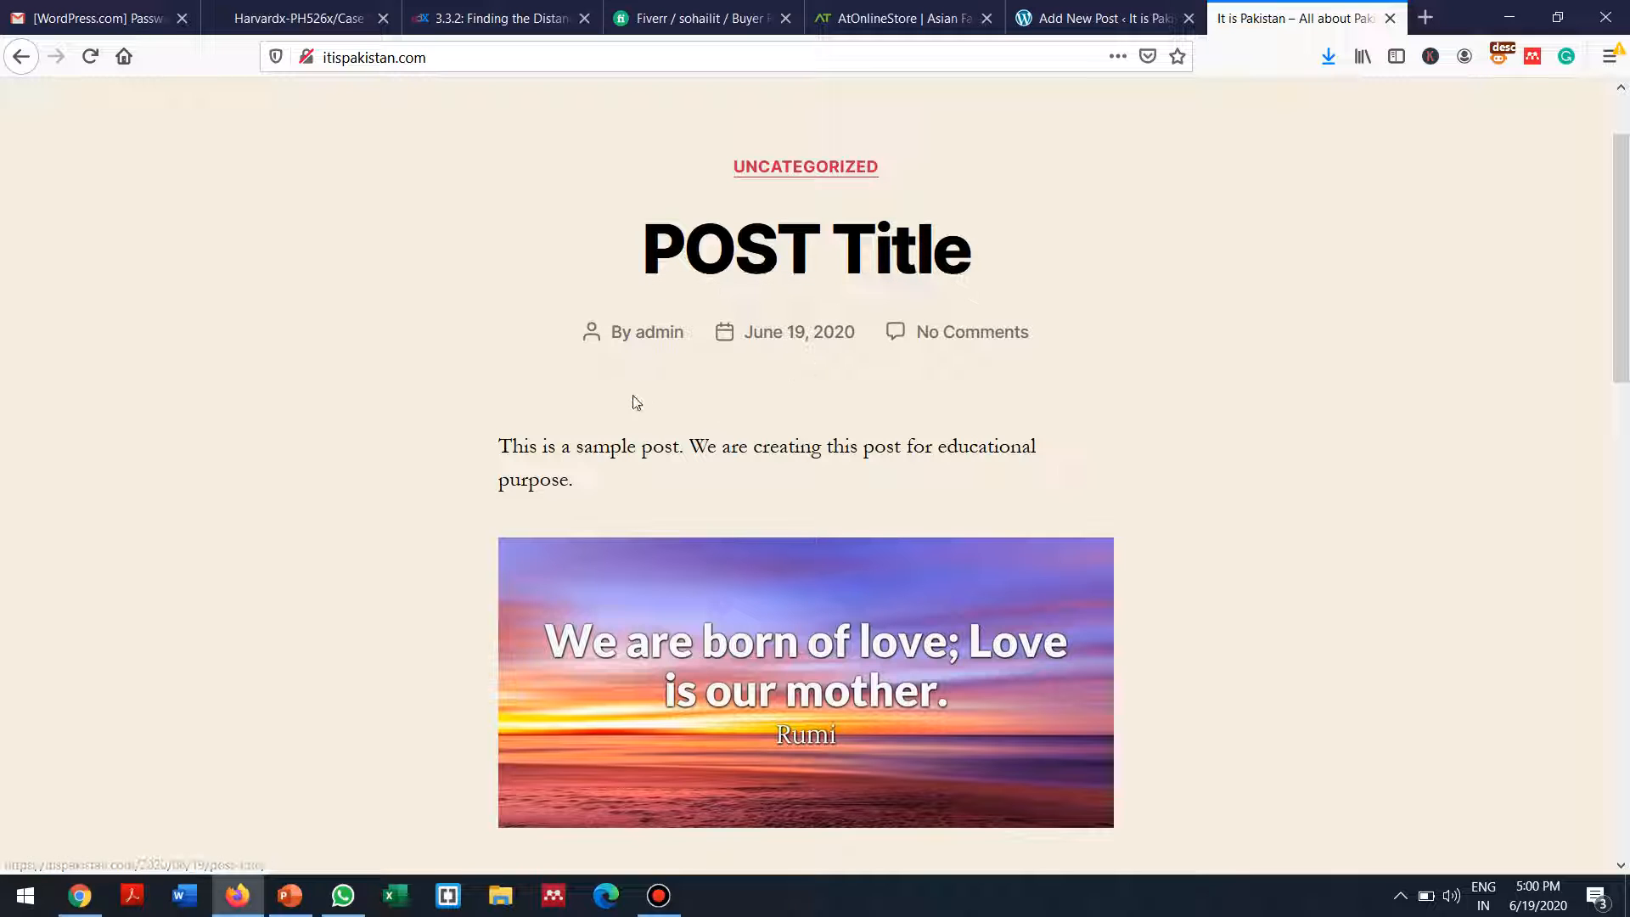
scroll(1188, 473, "down", 1)
scroll(1190, 480, "down", 10)
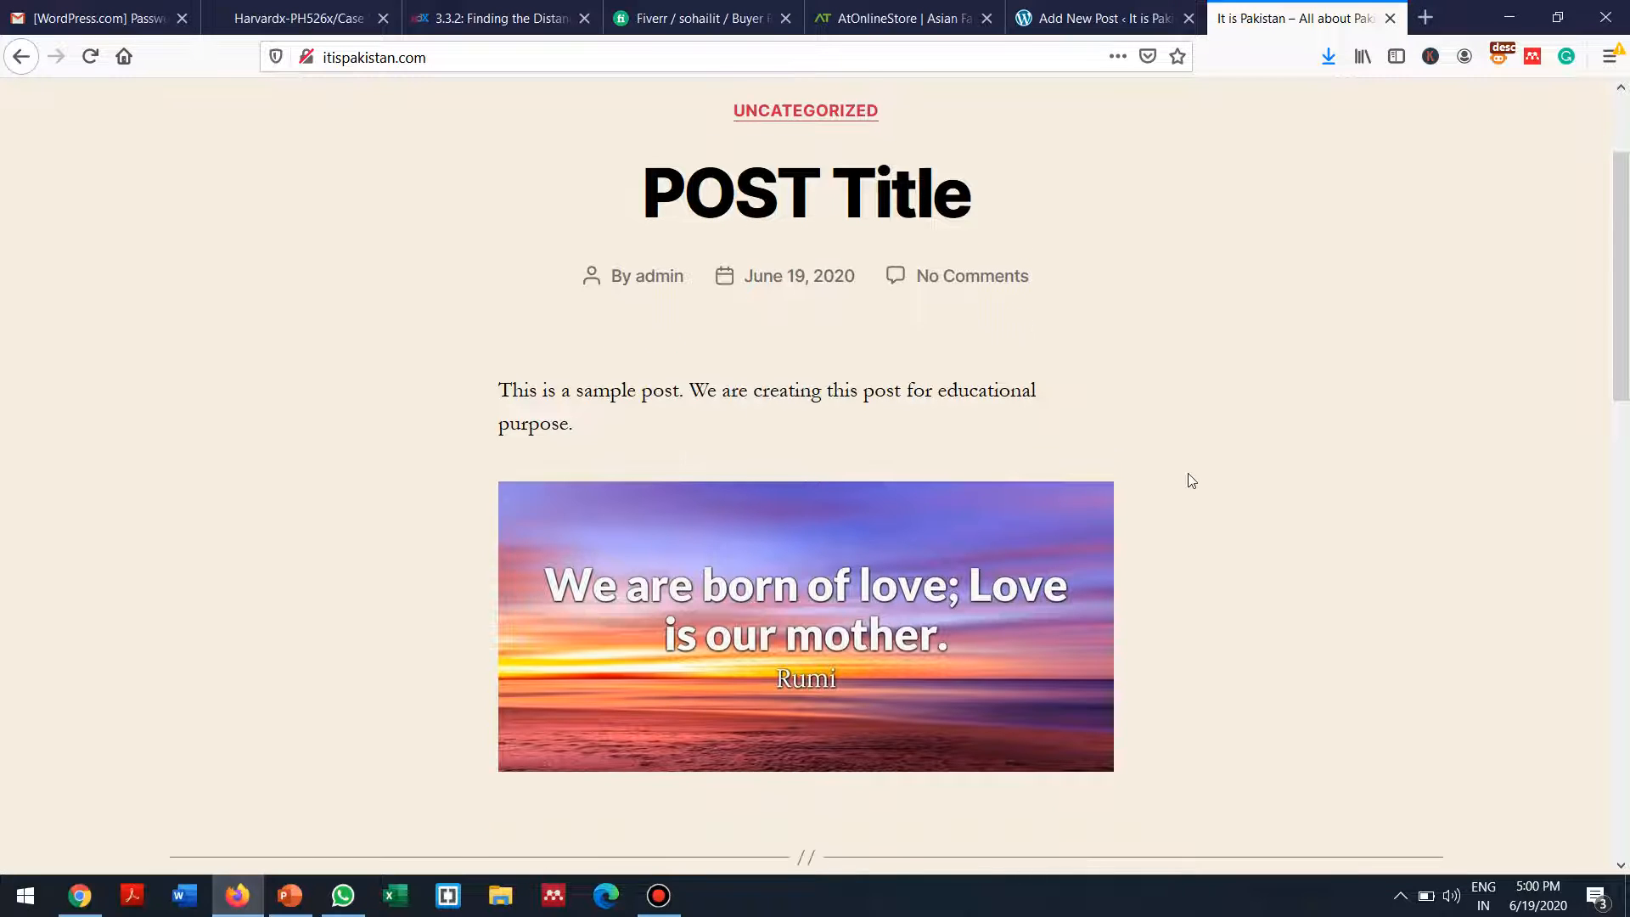
Step: Look over the homepage's posts and footer widgets, and open the POST Title post on its own page
scroll(1191, 480, "up", 10)
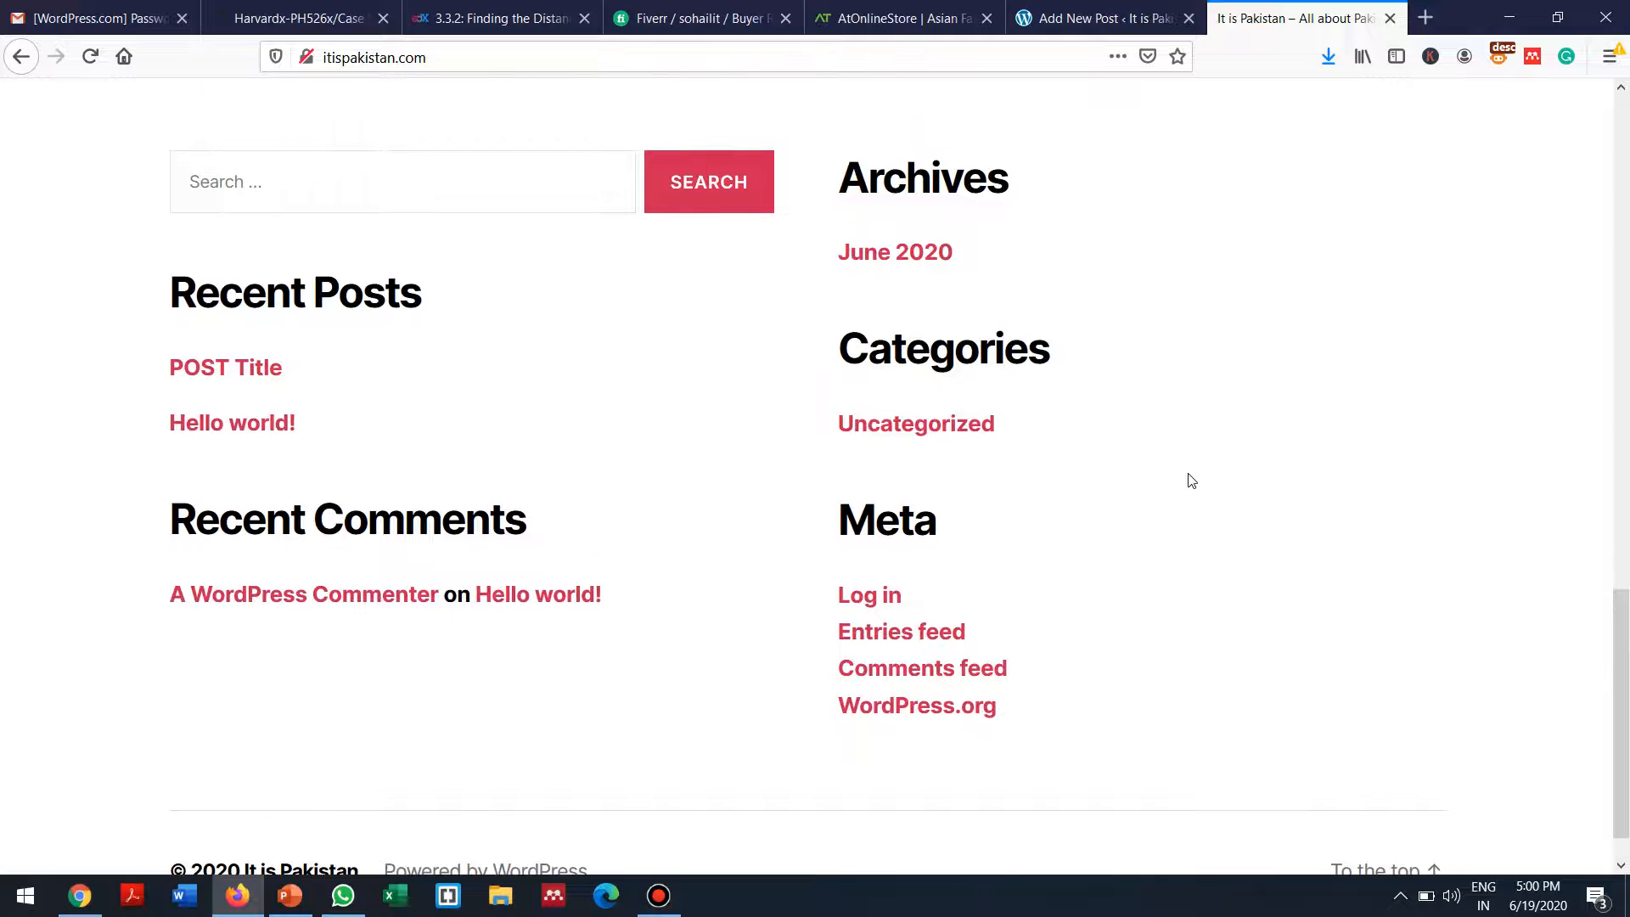
scroll(1191, 481, "down", 10)
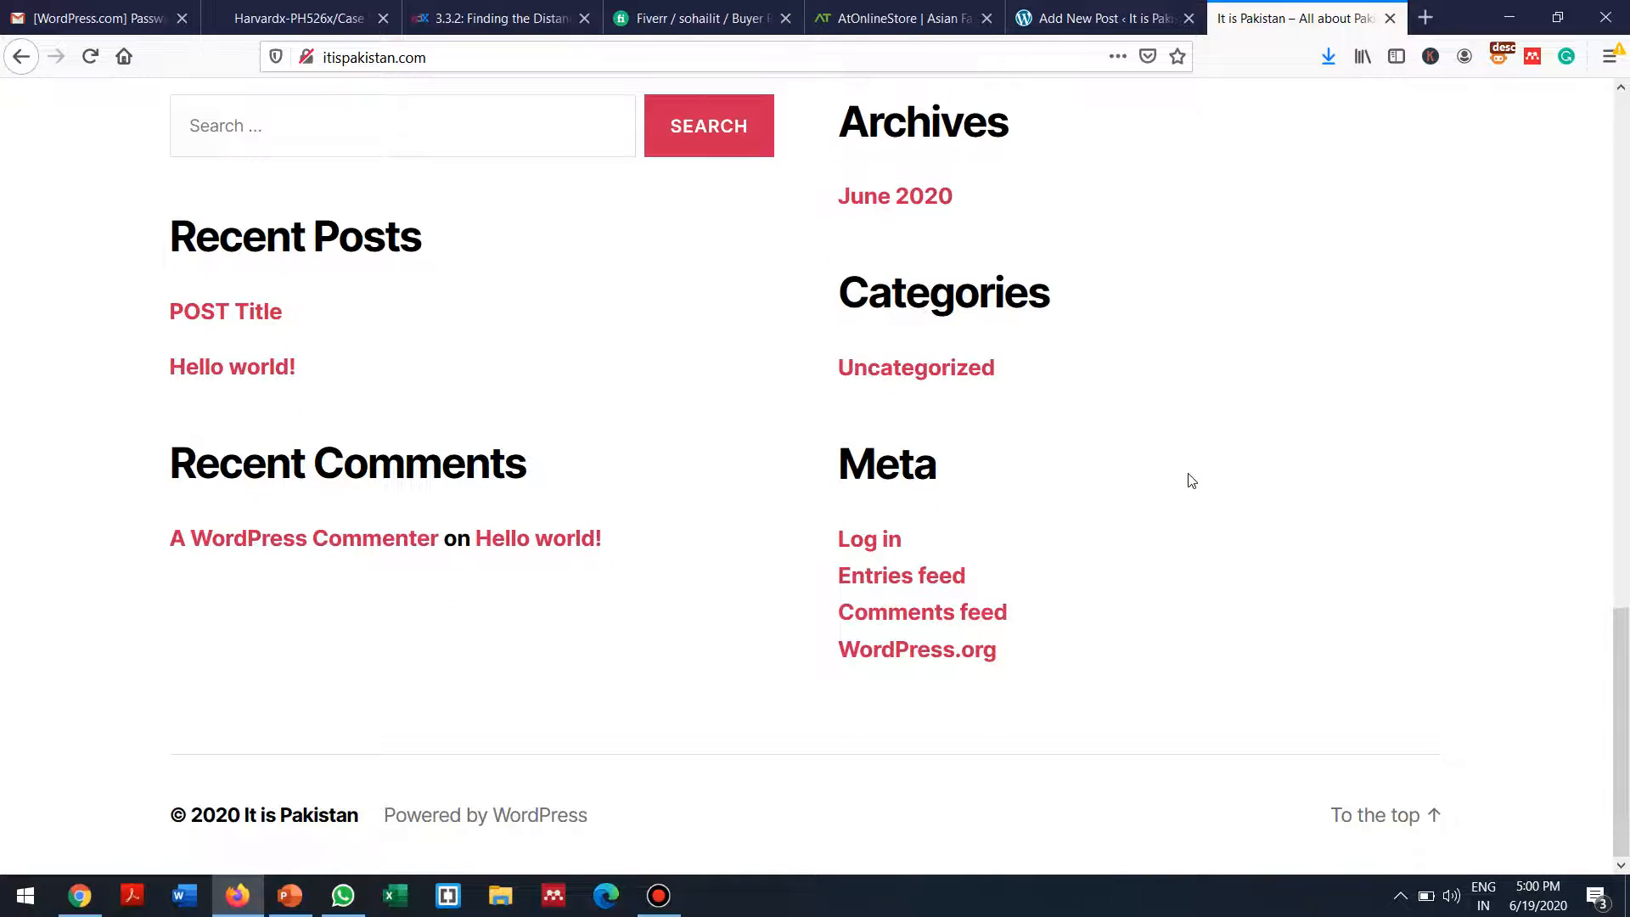
scroll(1190, 481, "up", 10)
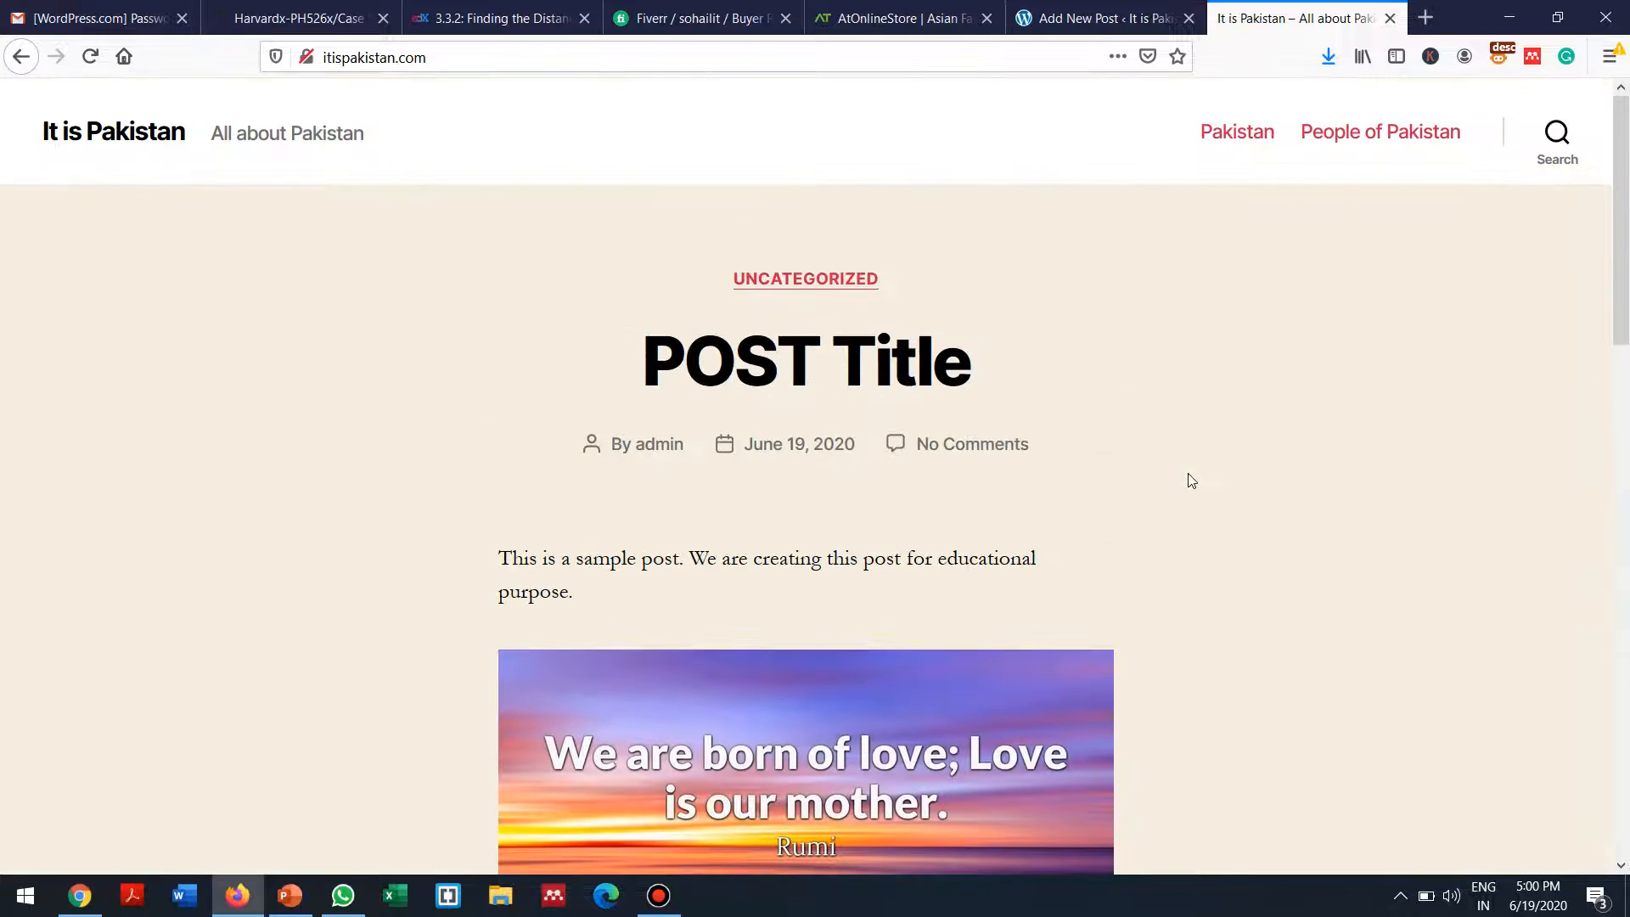
scroll(1191, 480, "down", 2)
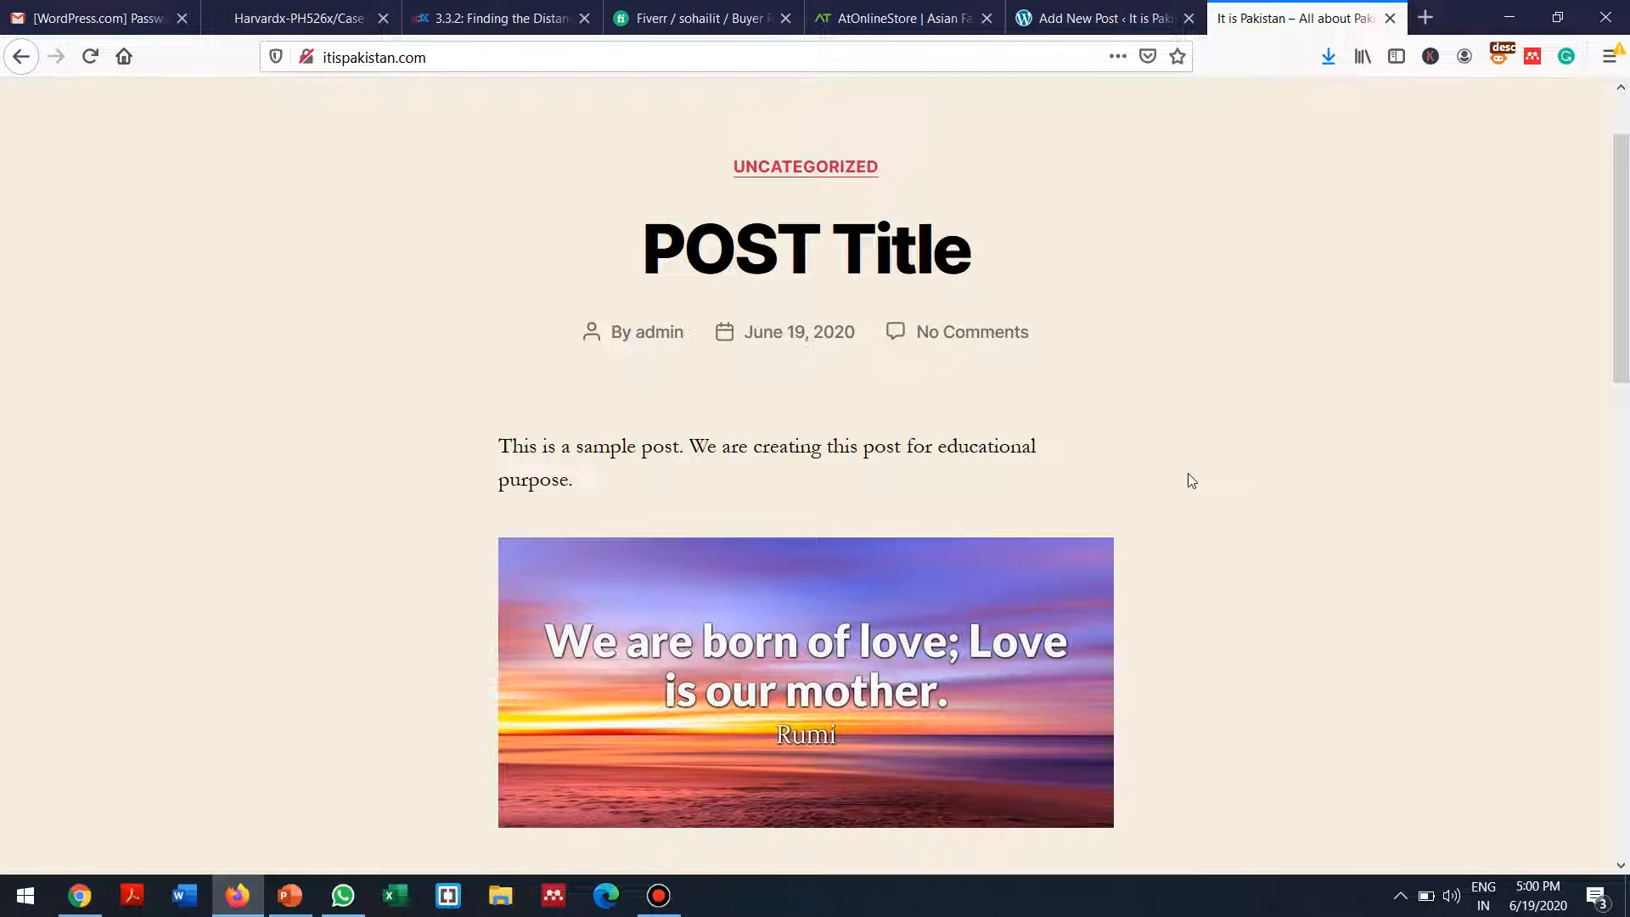
left_click(776, 256)
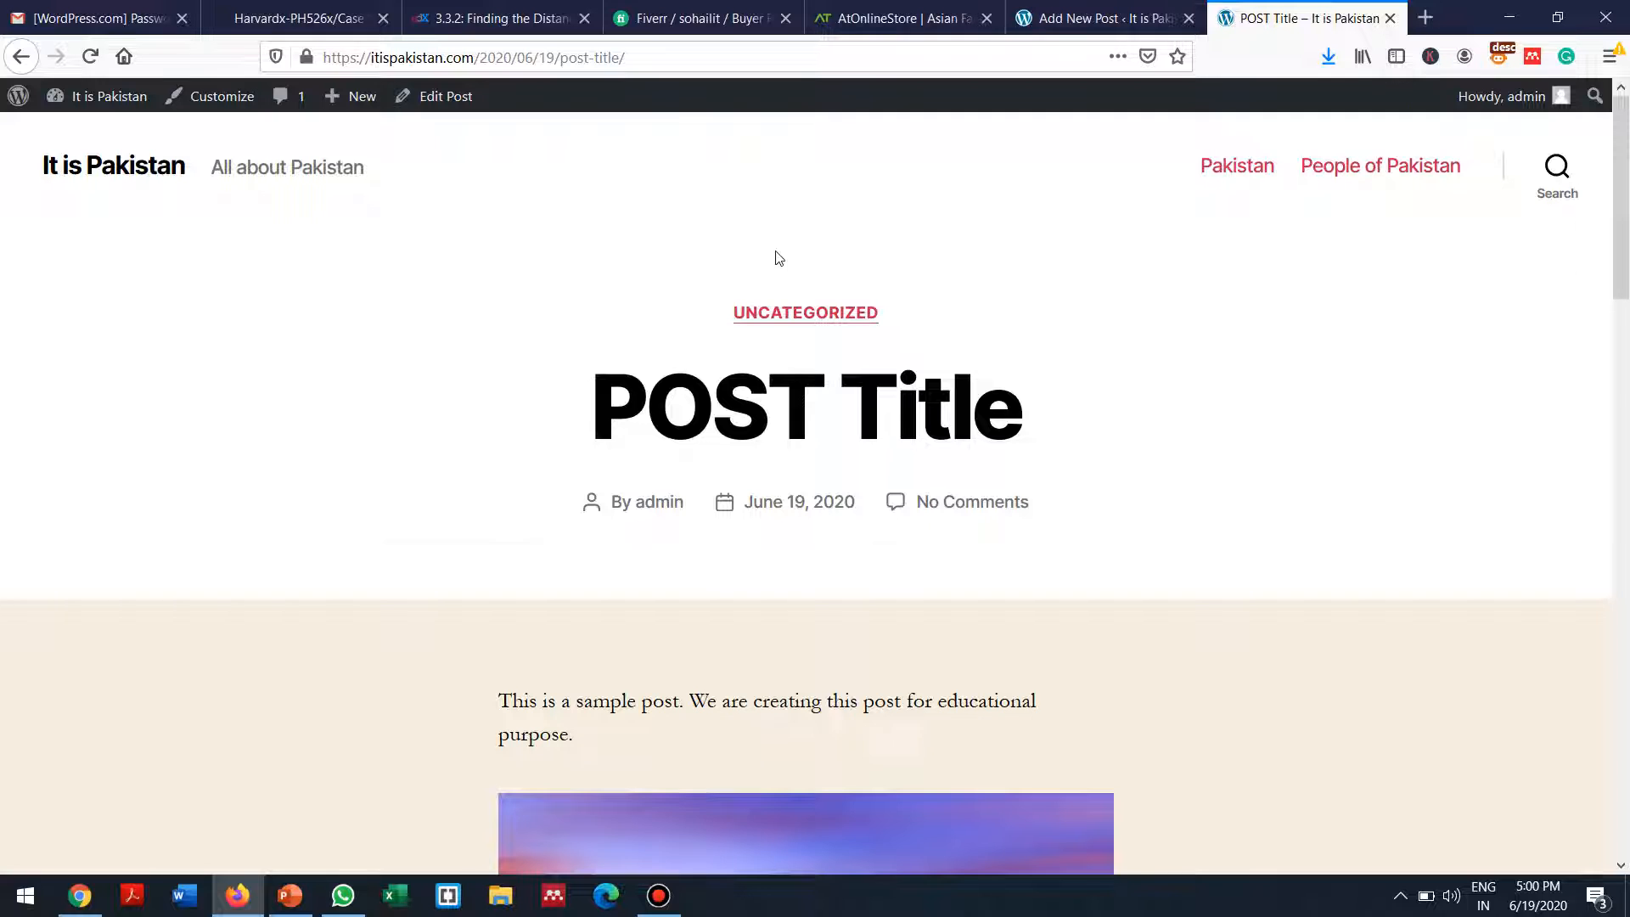
Step: Skim the single post page from its header and image to the comment form and footer widgets
scroll(775, 257, "down", 15)
scroll(777, 255, "down", 2)
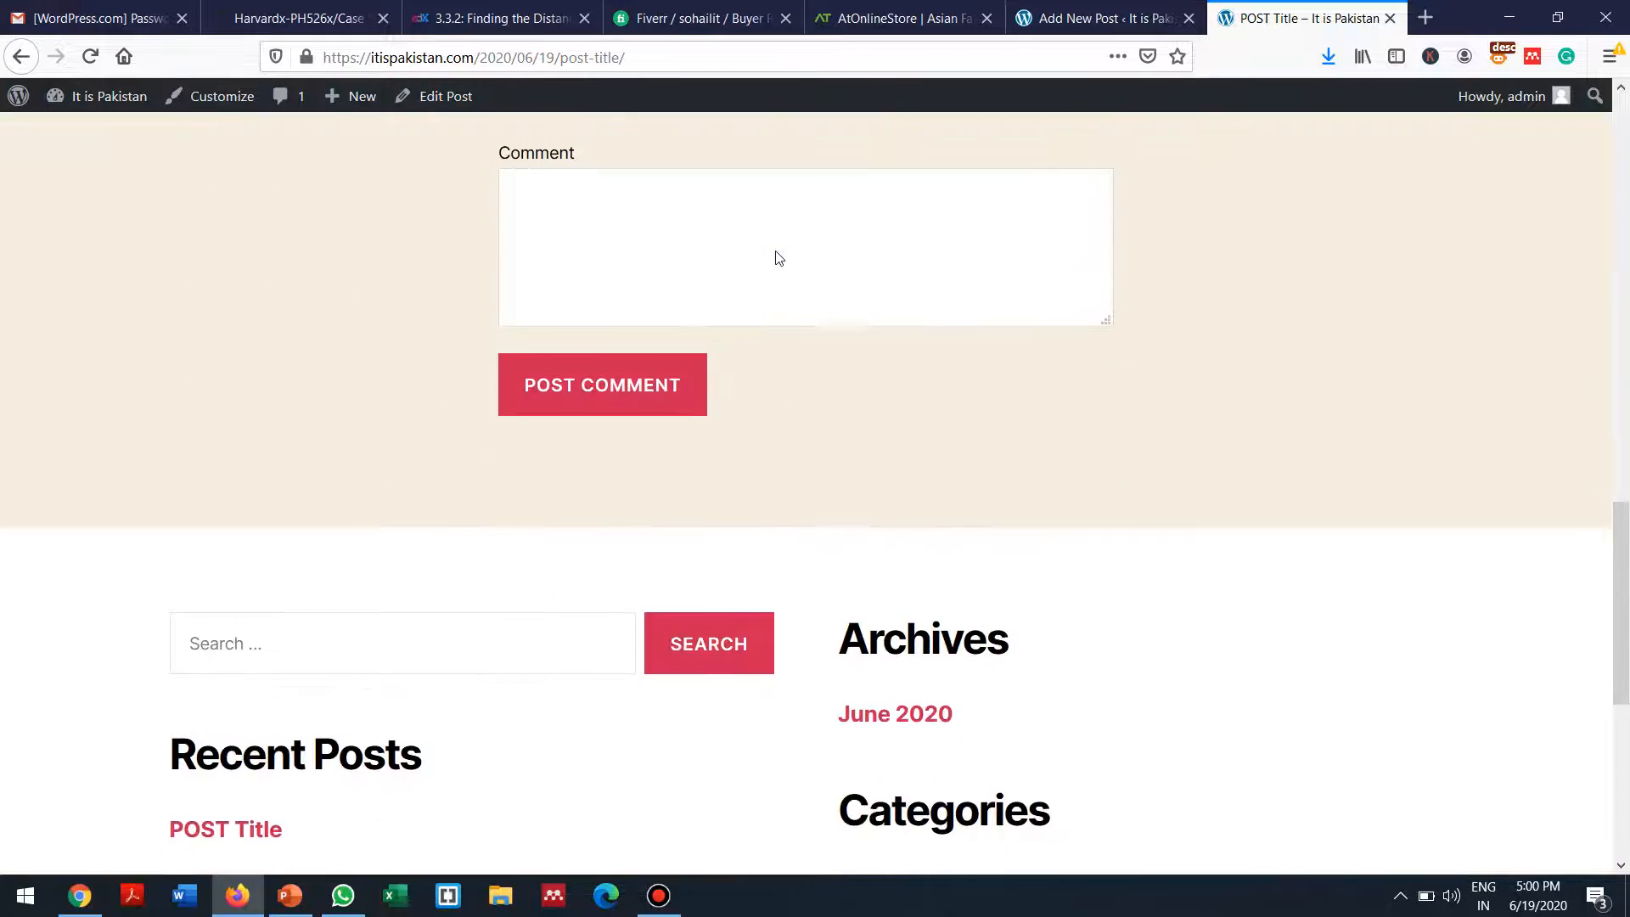
scroll(776, 257, "up", 15)
scroll(779, 257, "up", 1)
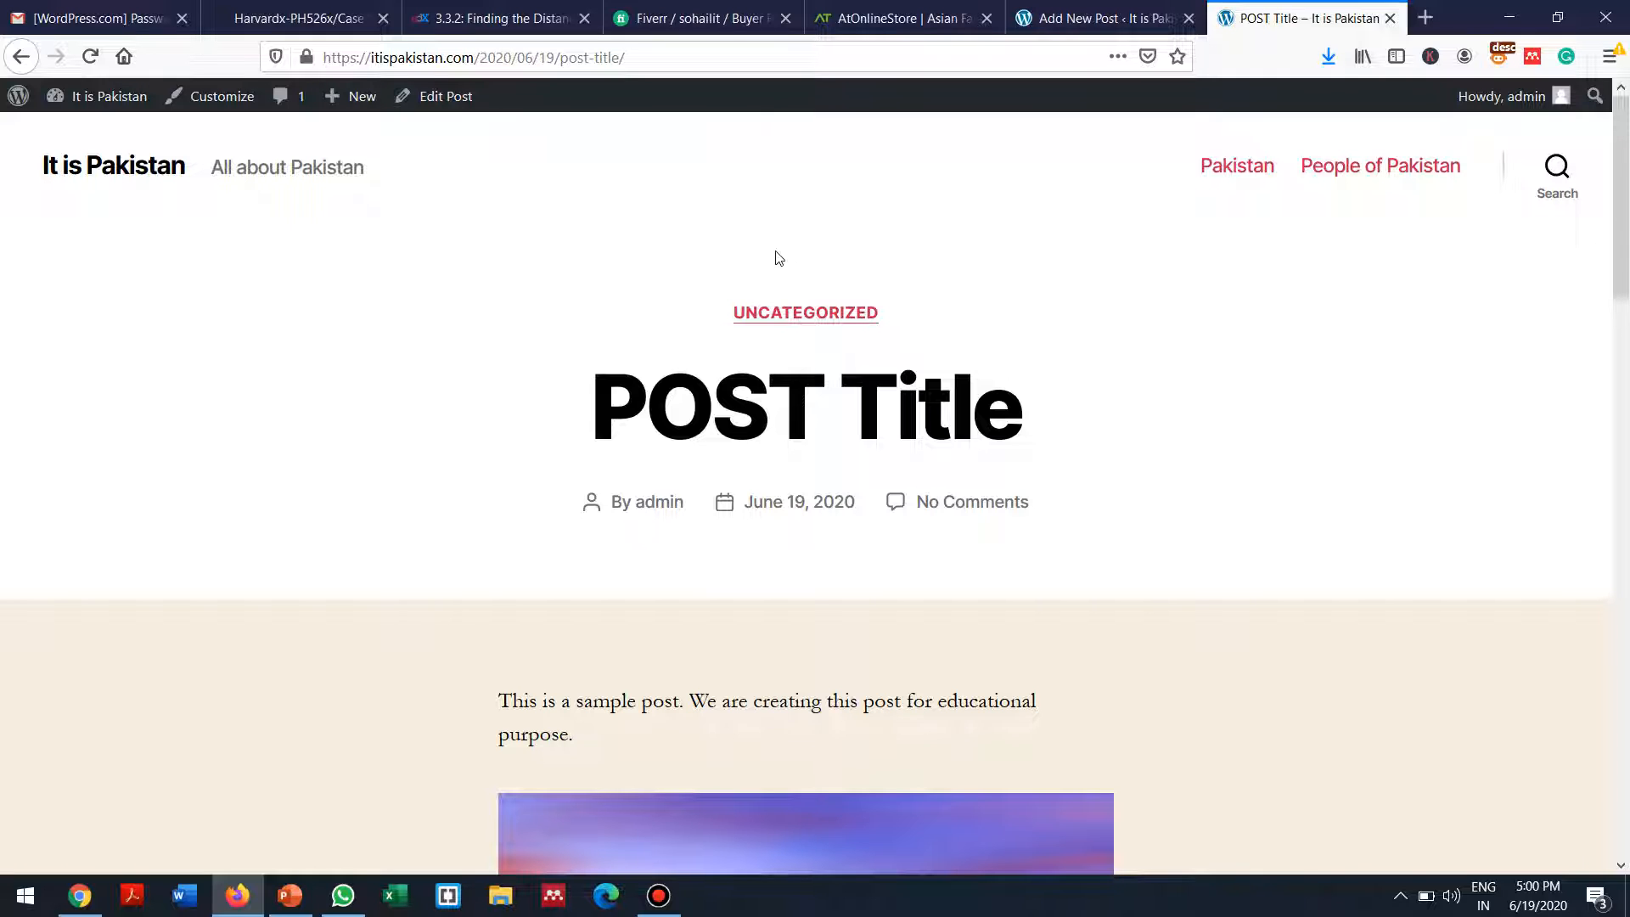
scroll(779, 257, "down", 15)
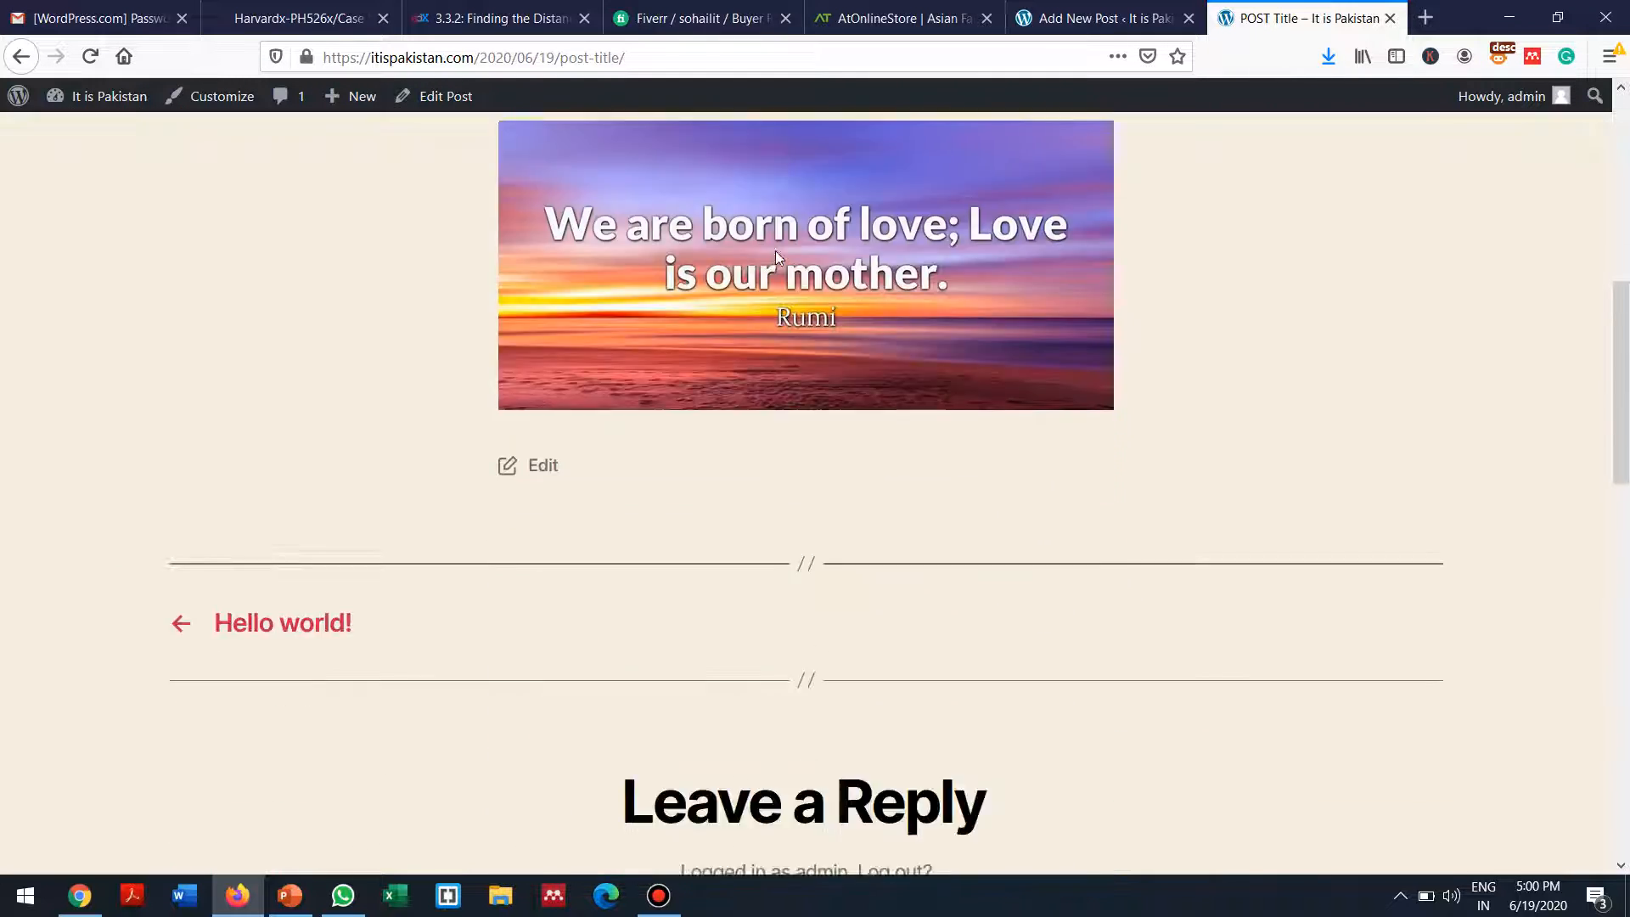
scroll(779, 257, "down", 7)
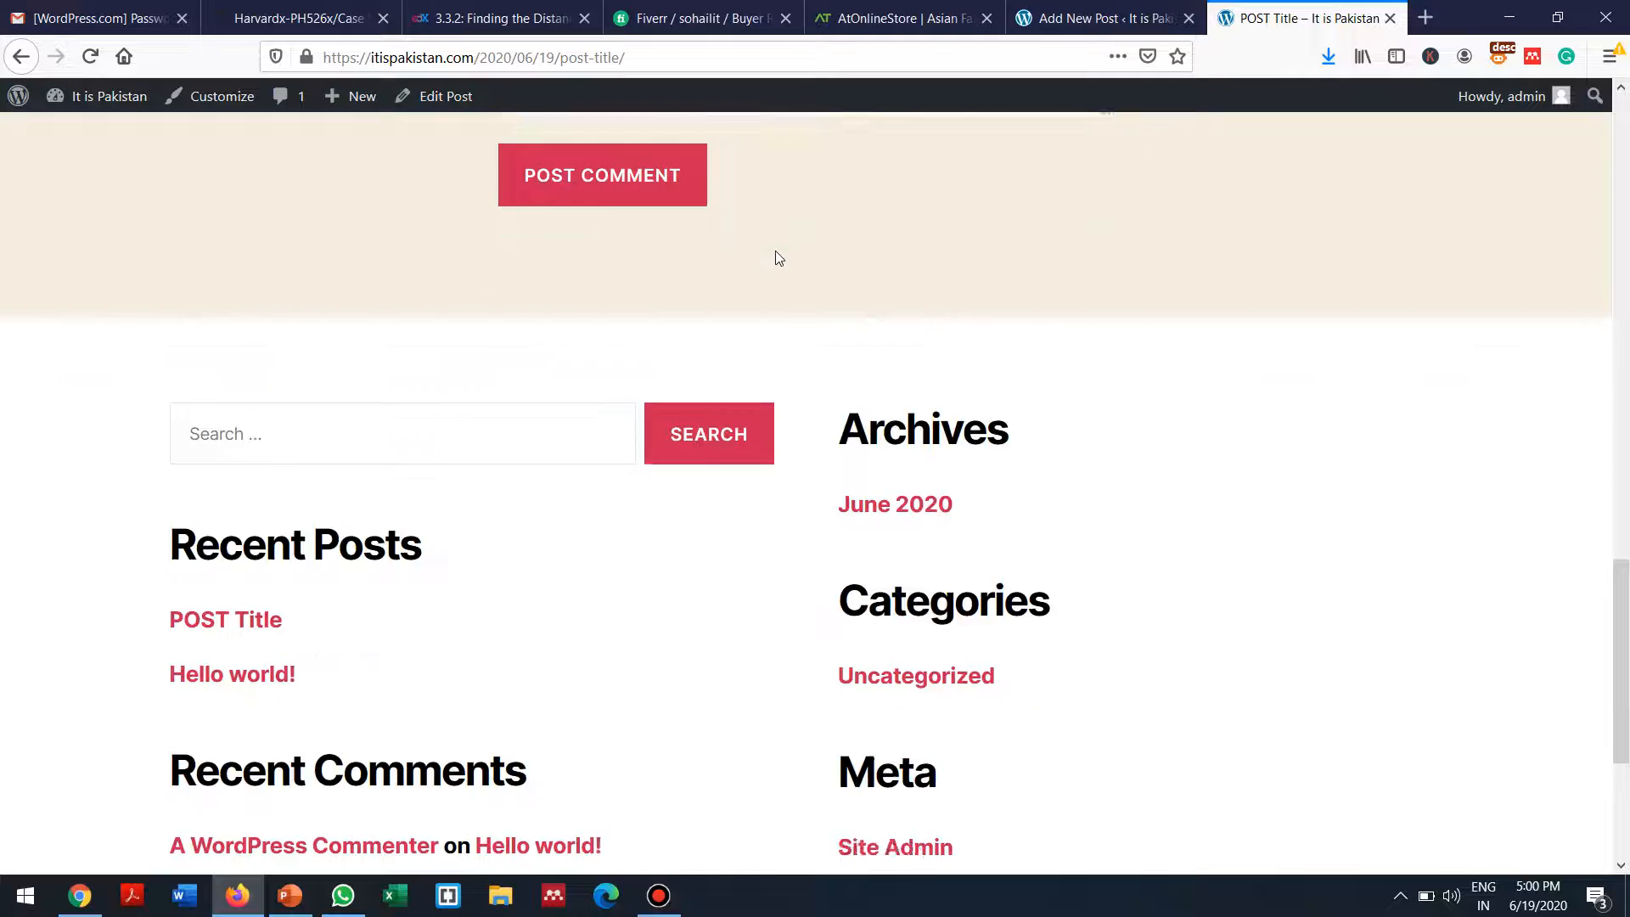
scroll(779, 257, "up", 15)
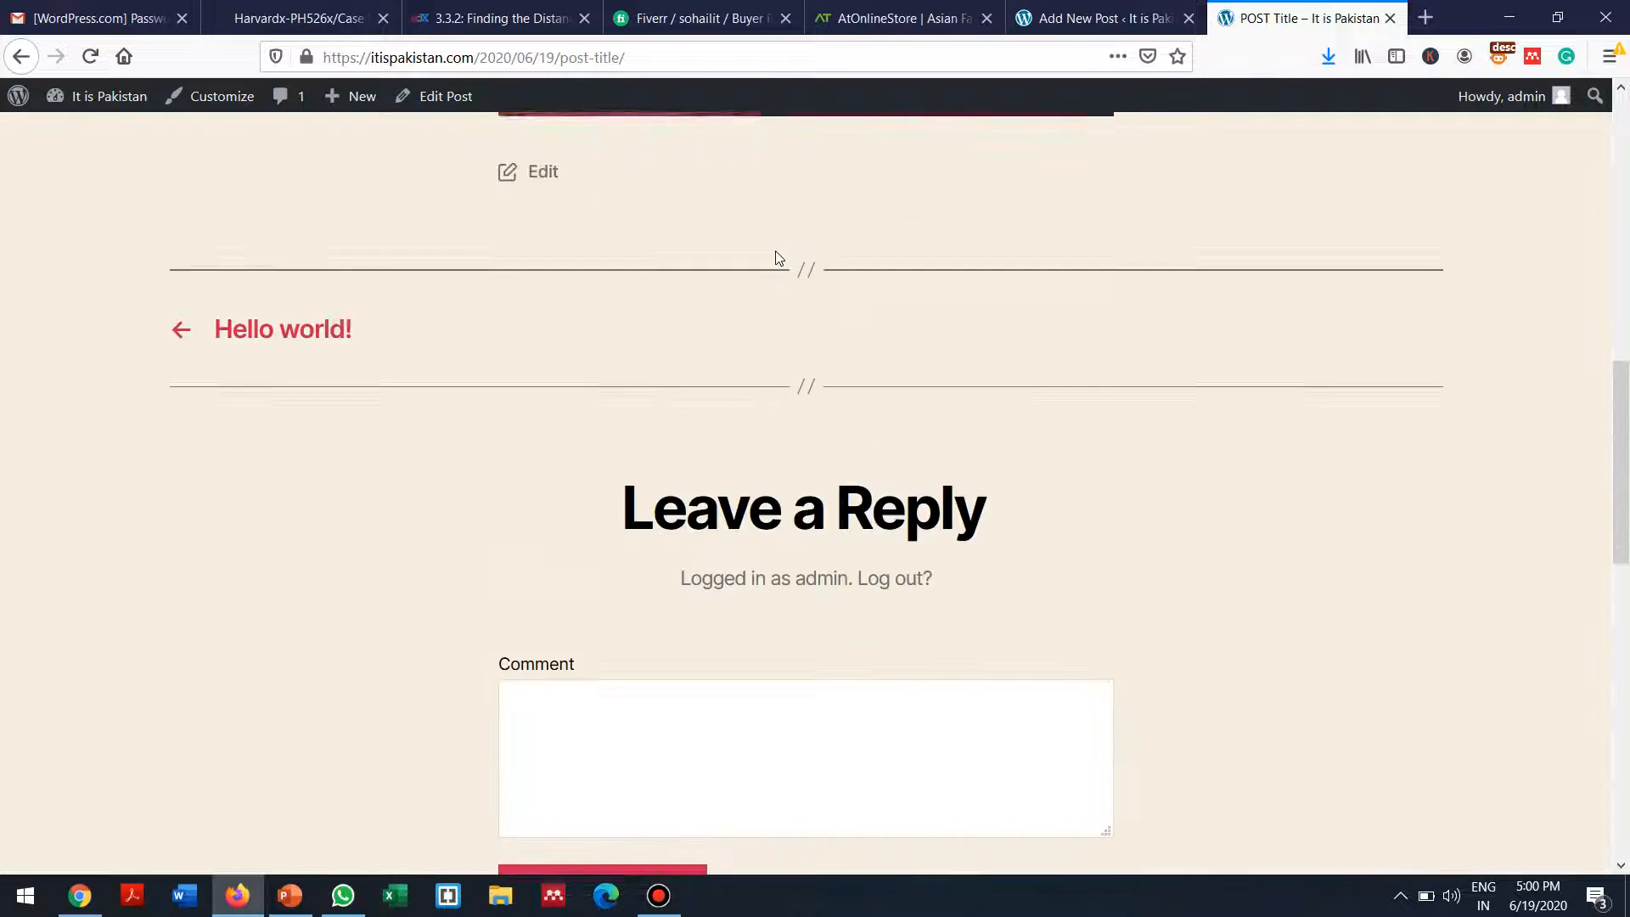
scroll(779, 257, "up", 5)
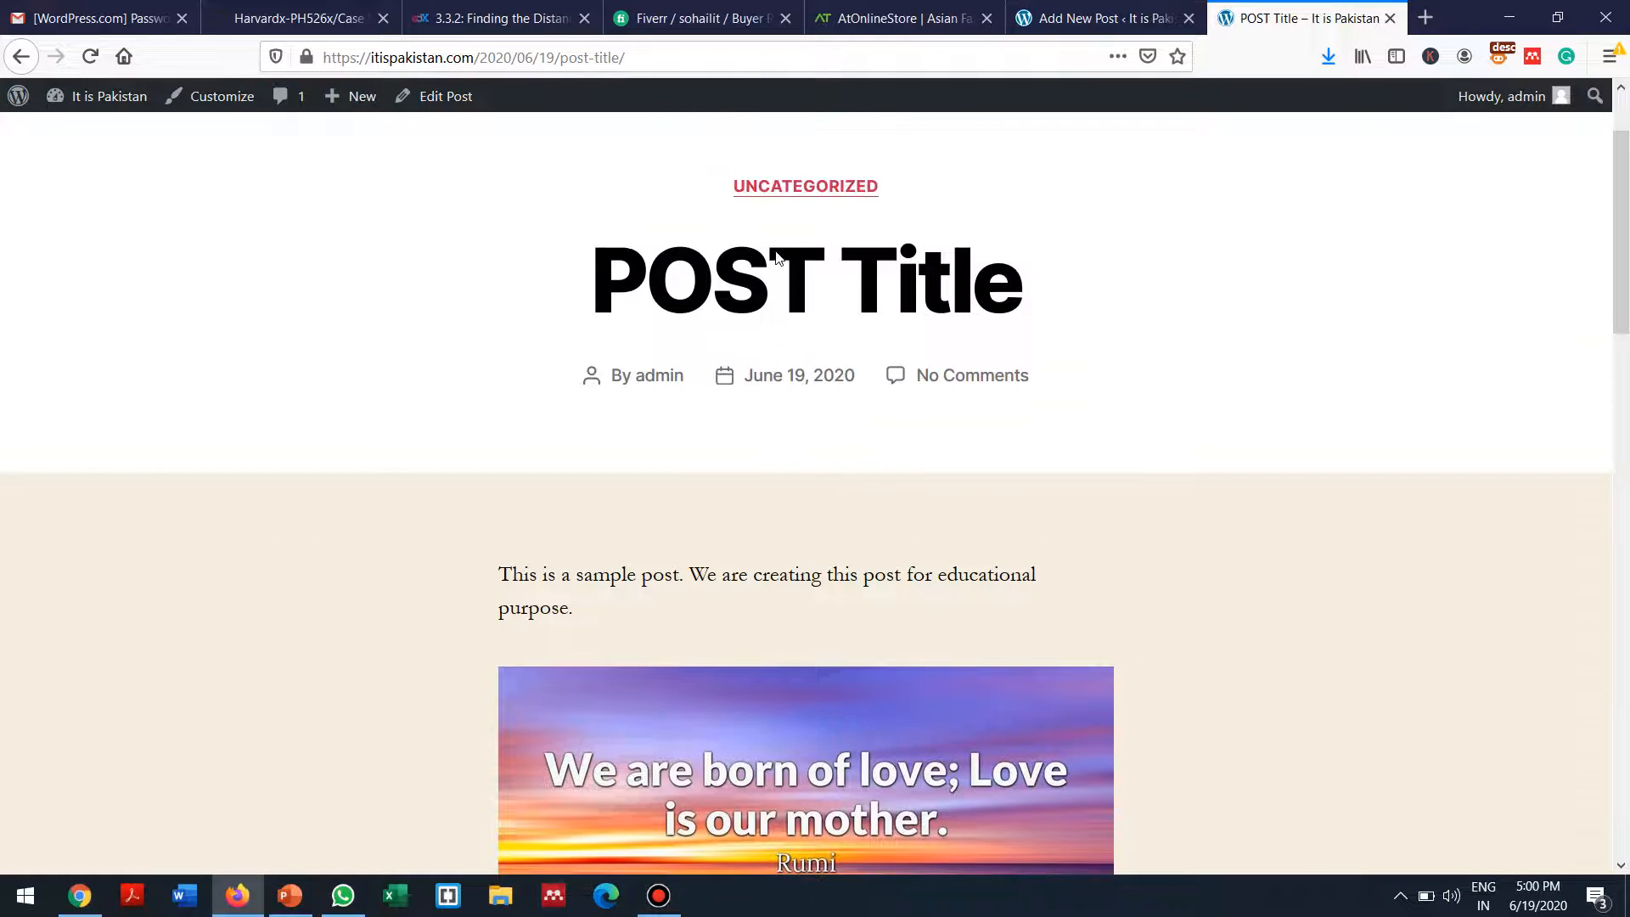
scroll(779, 257, "up", 1)
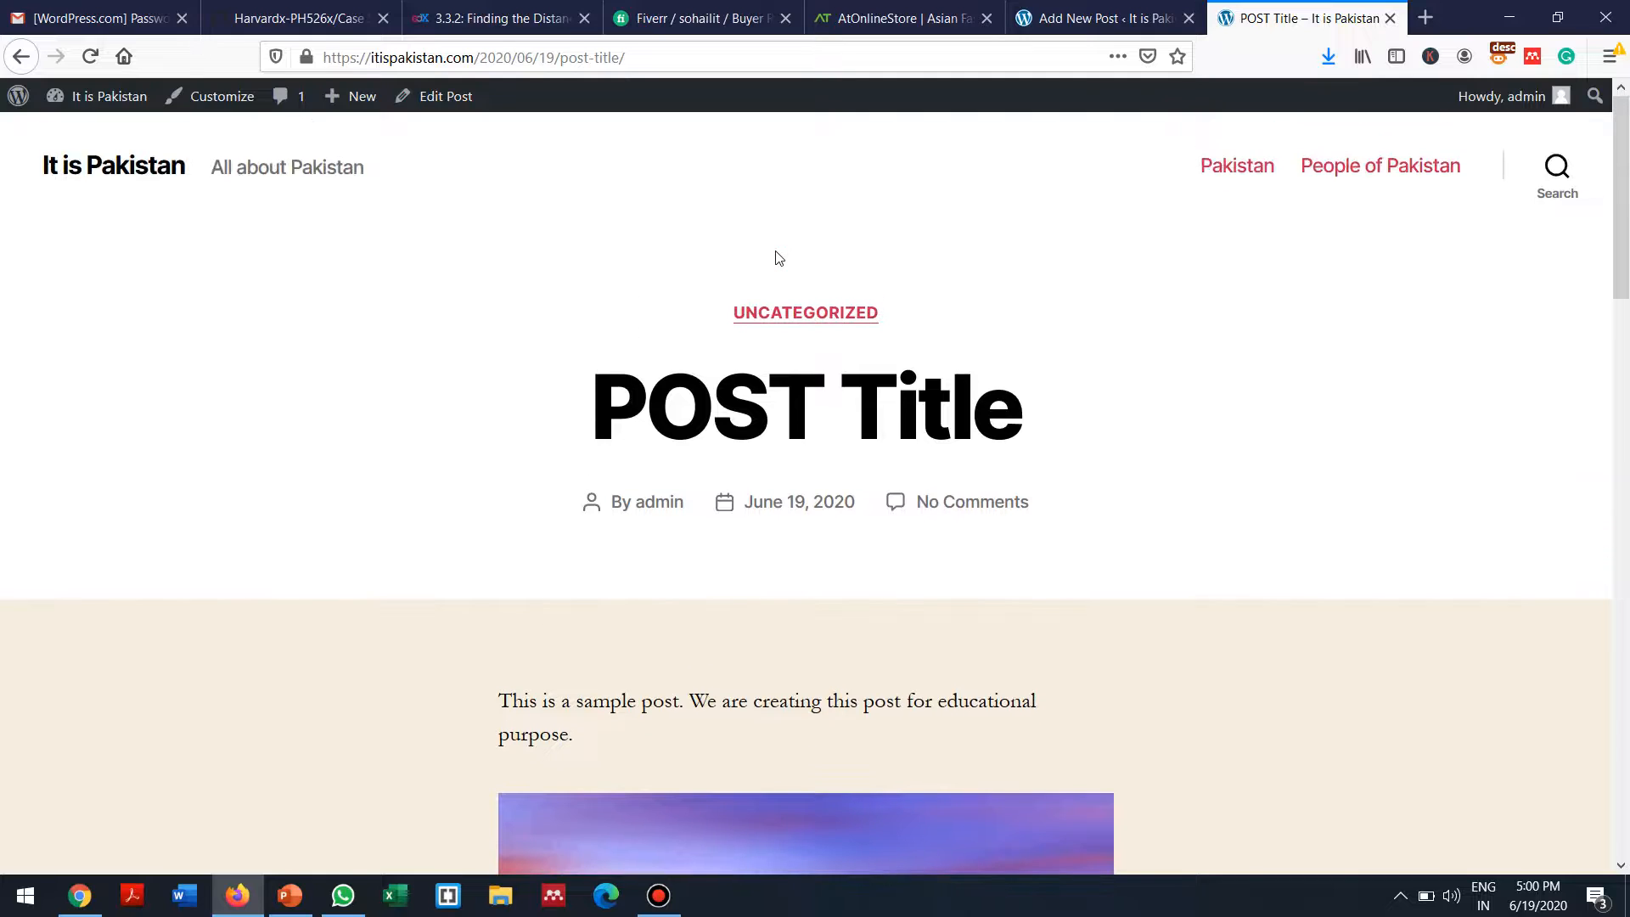
Step: Examine the post's title, text, image, previous-post link, Leave a Reply form, and Recent Posts and Recent Comments widgets
scroll(779, 257, "down", 1)
scroll(777, 257, "down", 1)
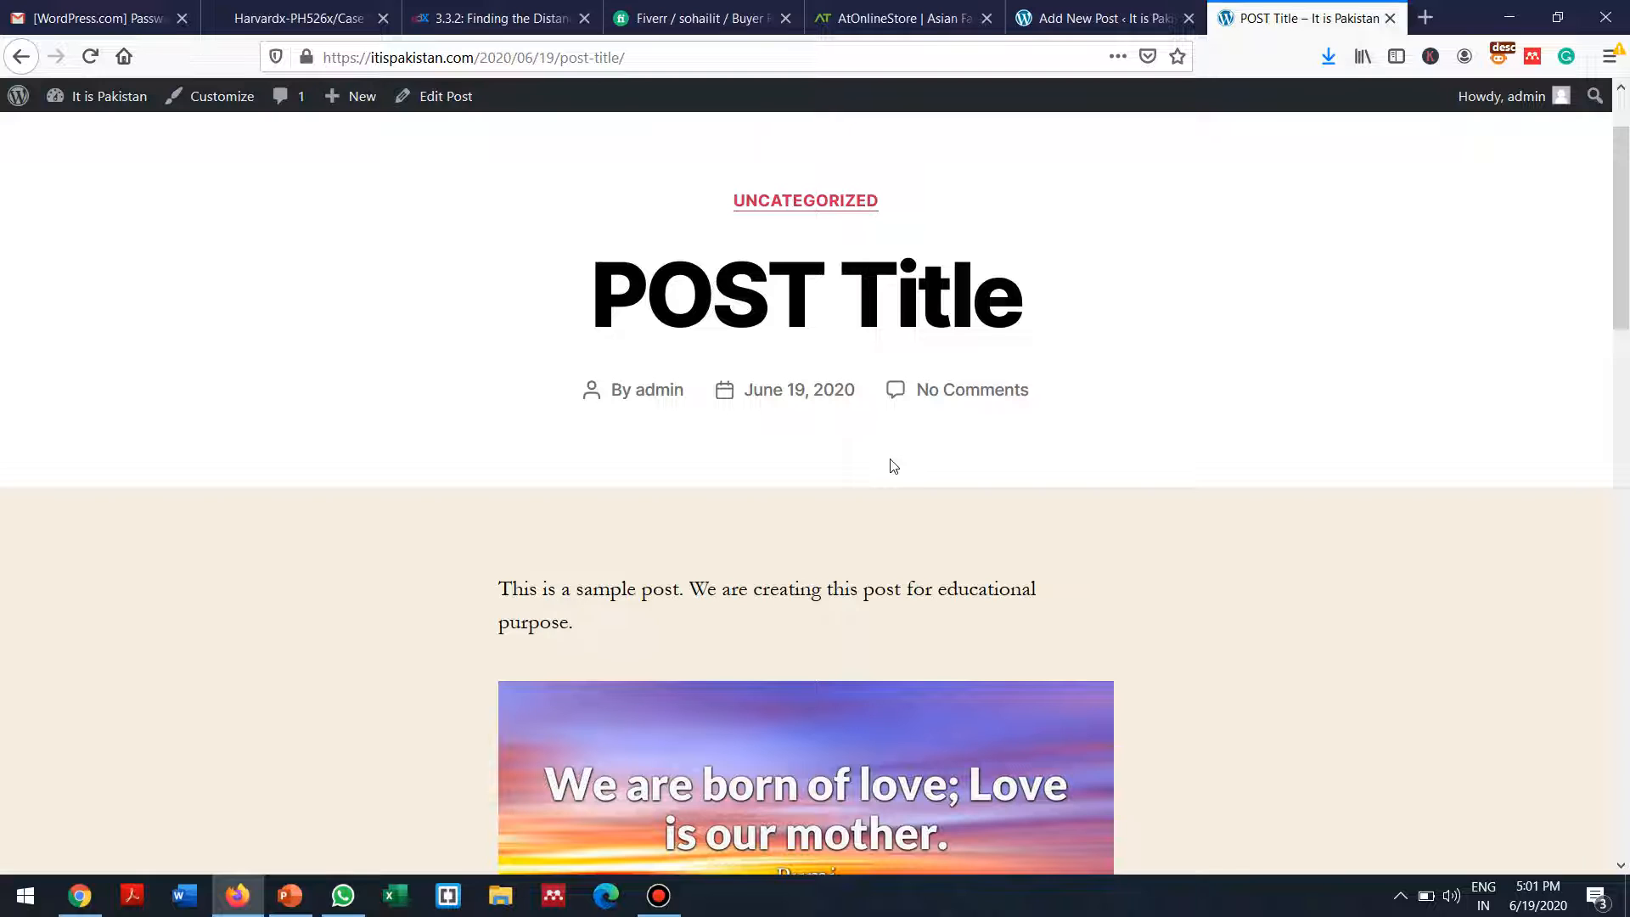
scroll(891, 465, "down", 3)
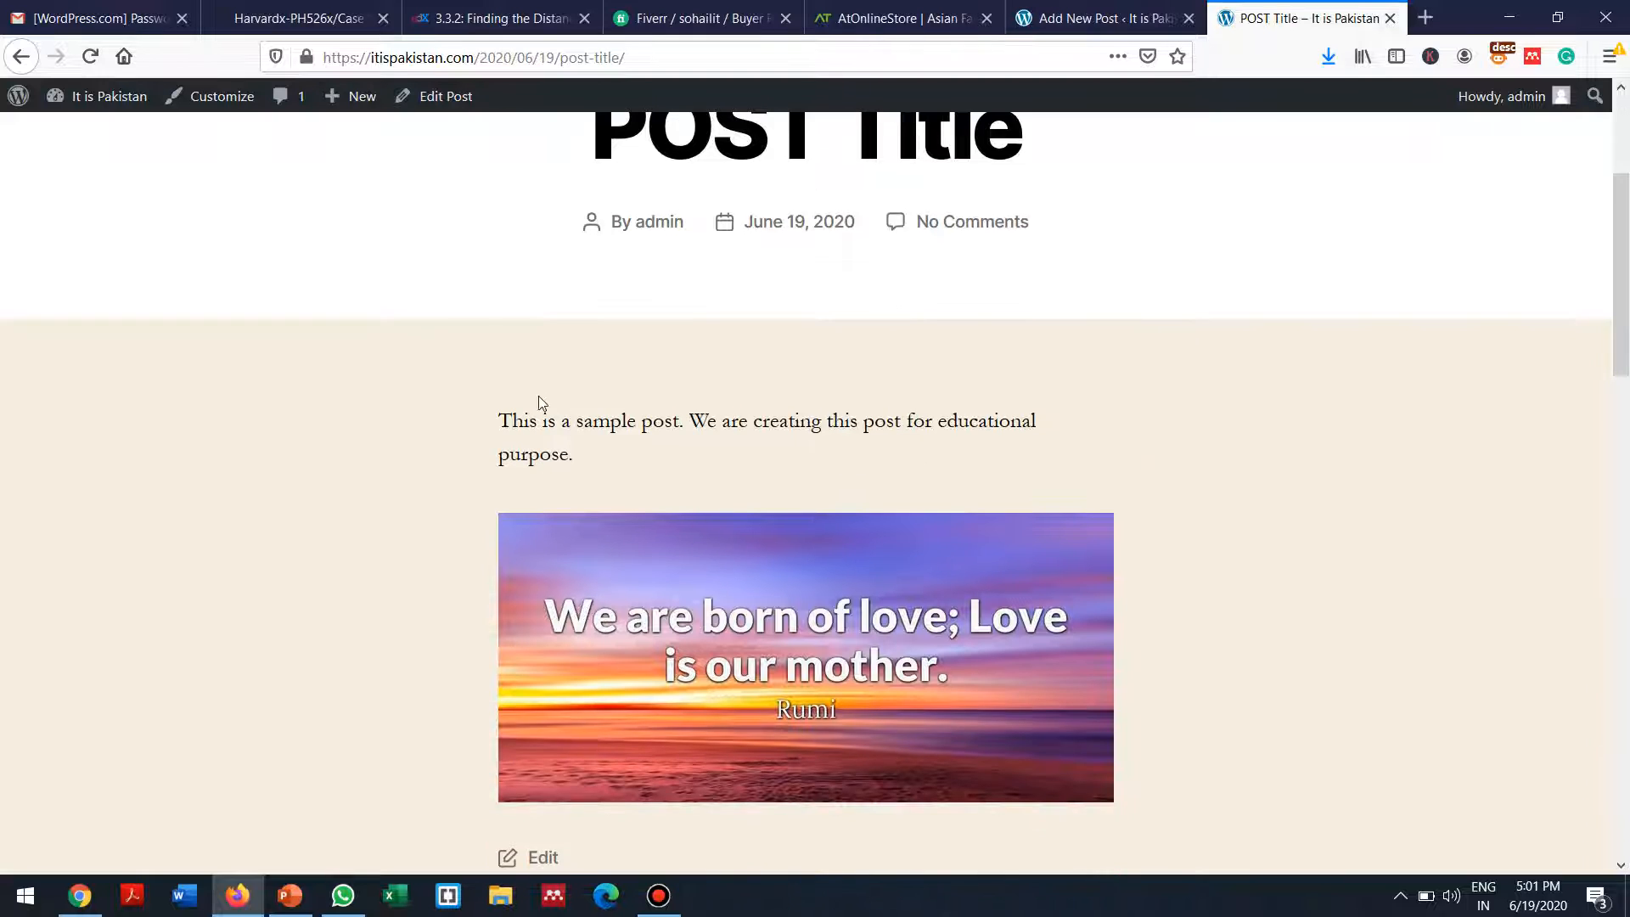
scroll(618, 459, "down", 6)
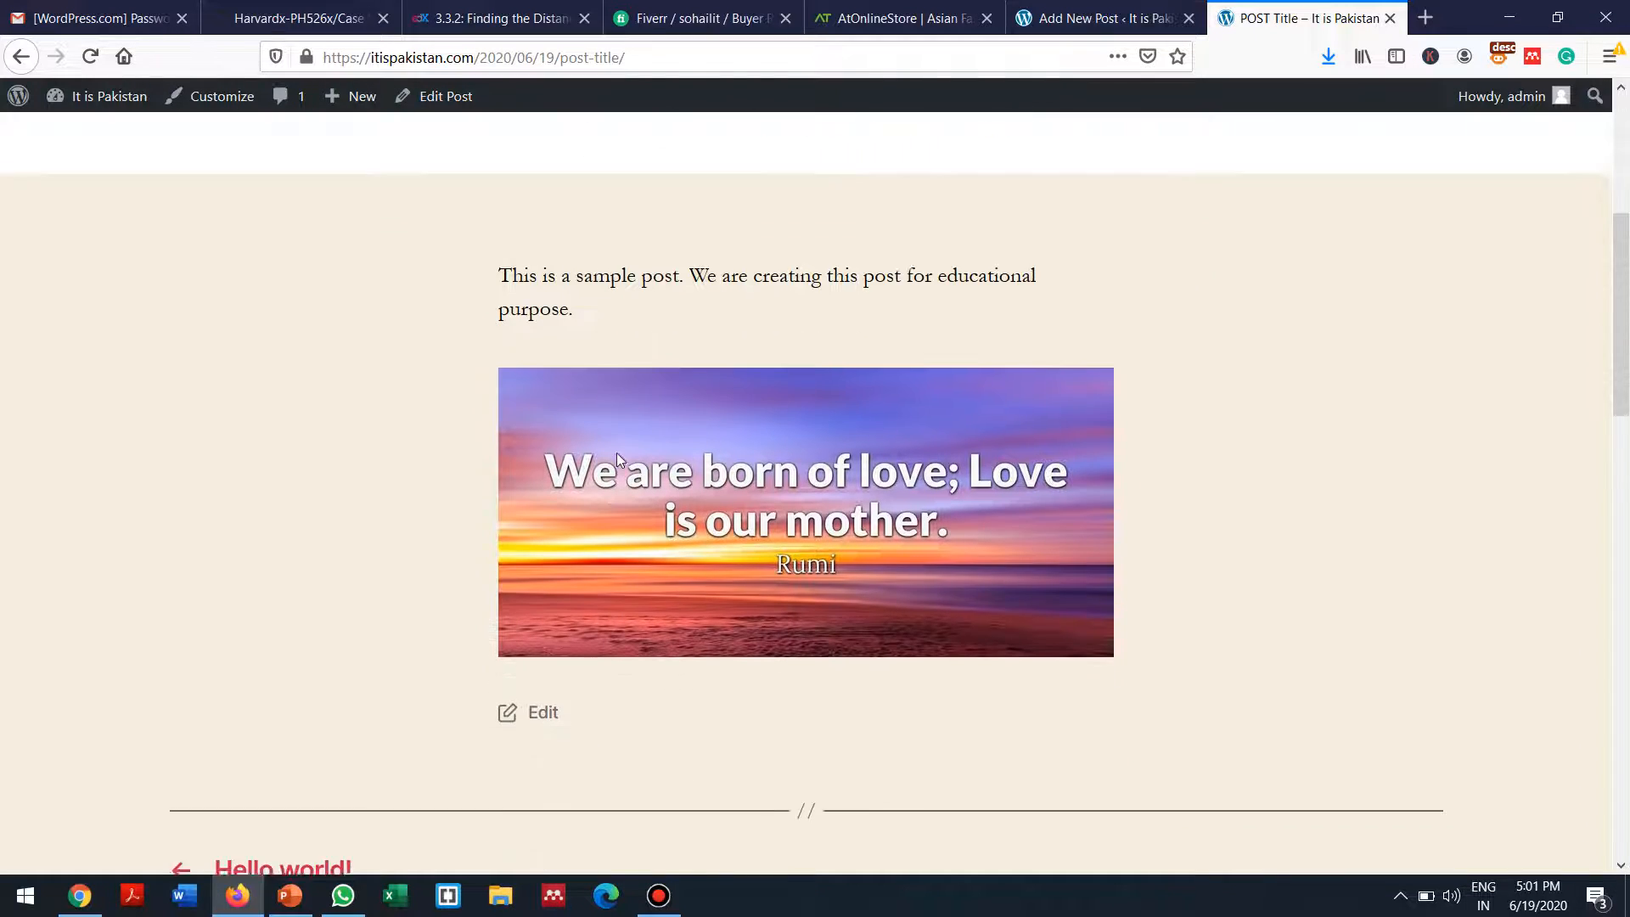
scroll(618, 459, "down", 1)
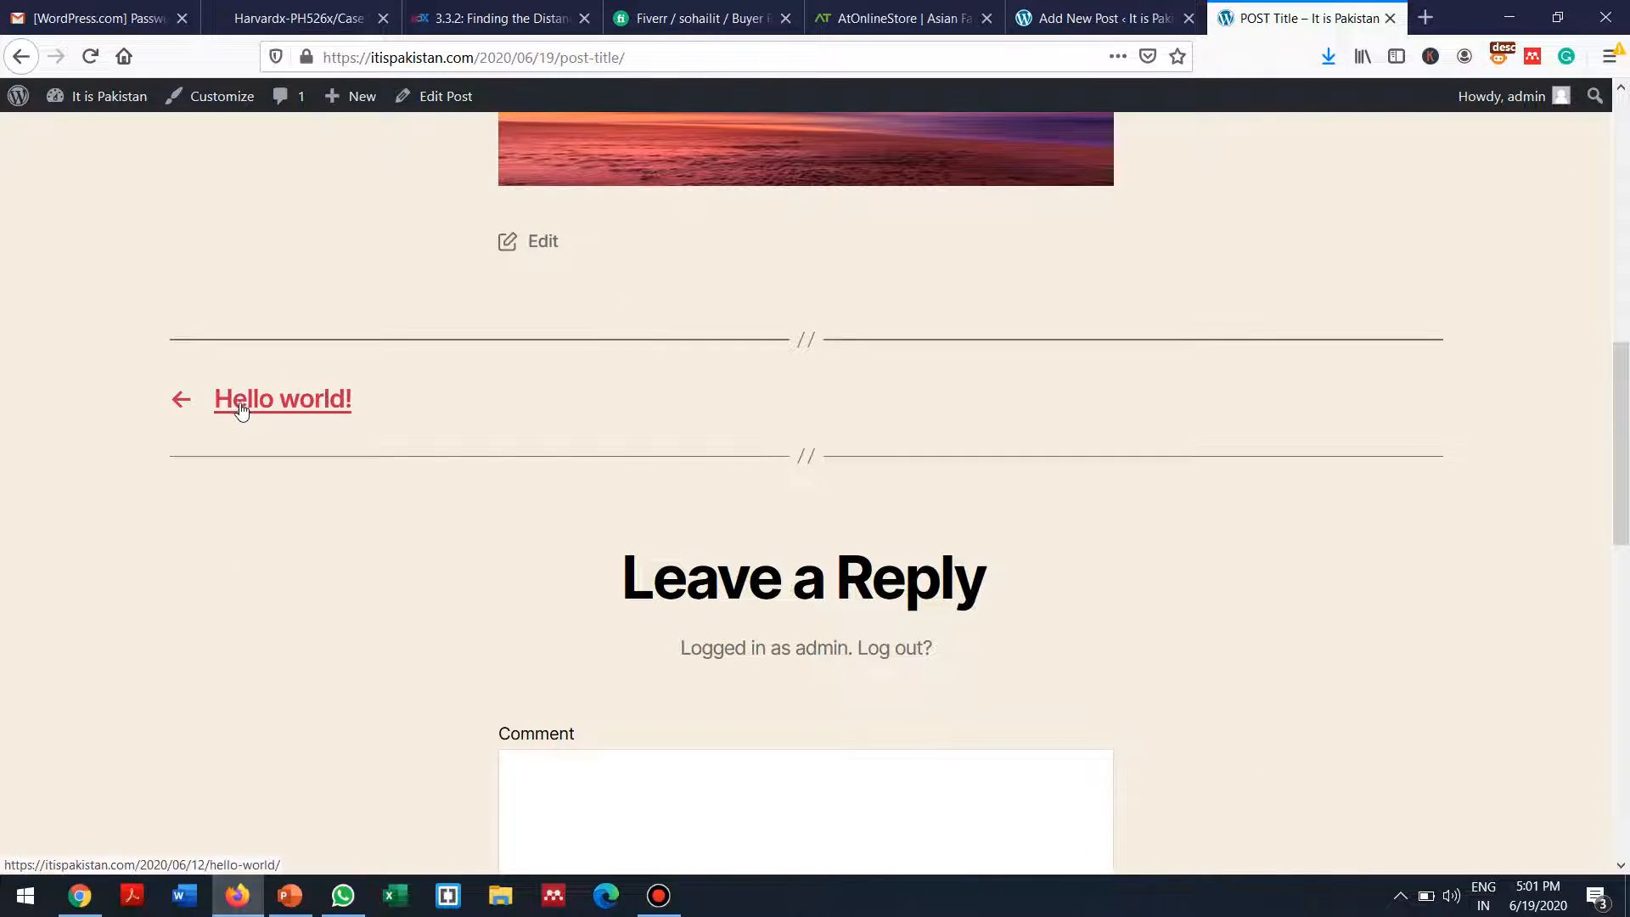
scroll(197, 441, "down", 4)
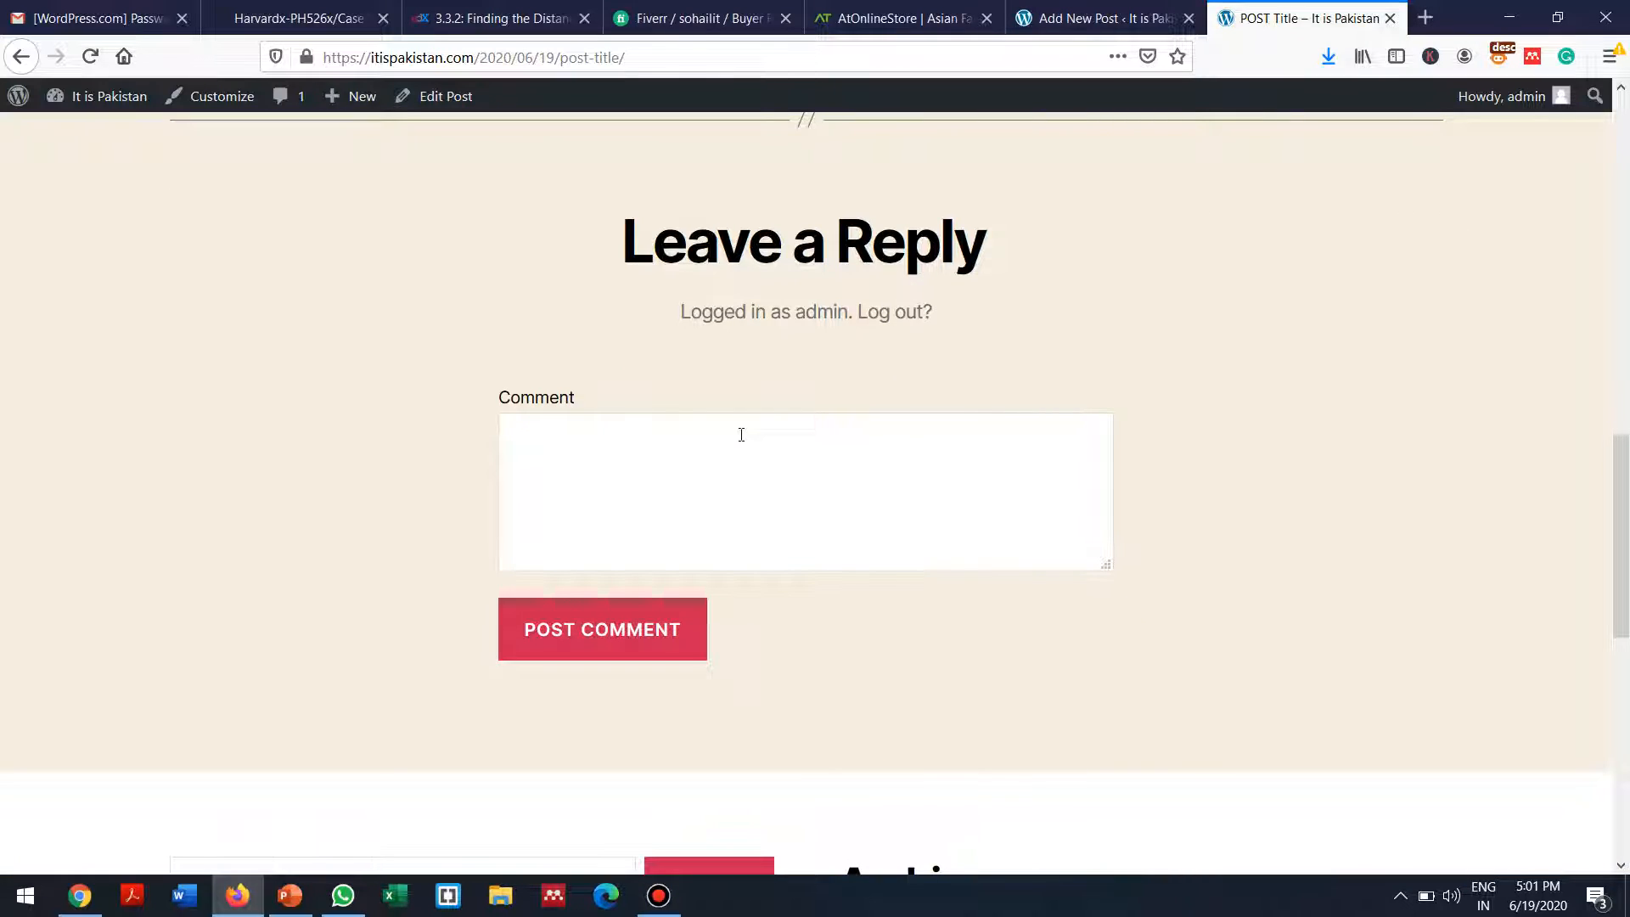
scroll(741, 435, "down", 4)
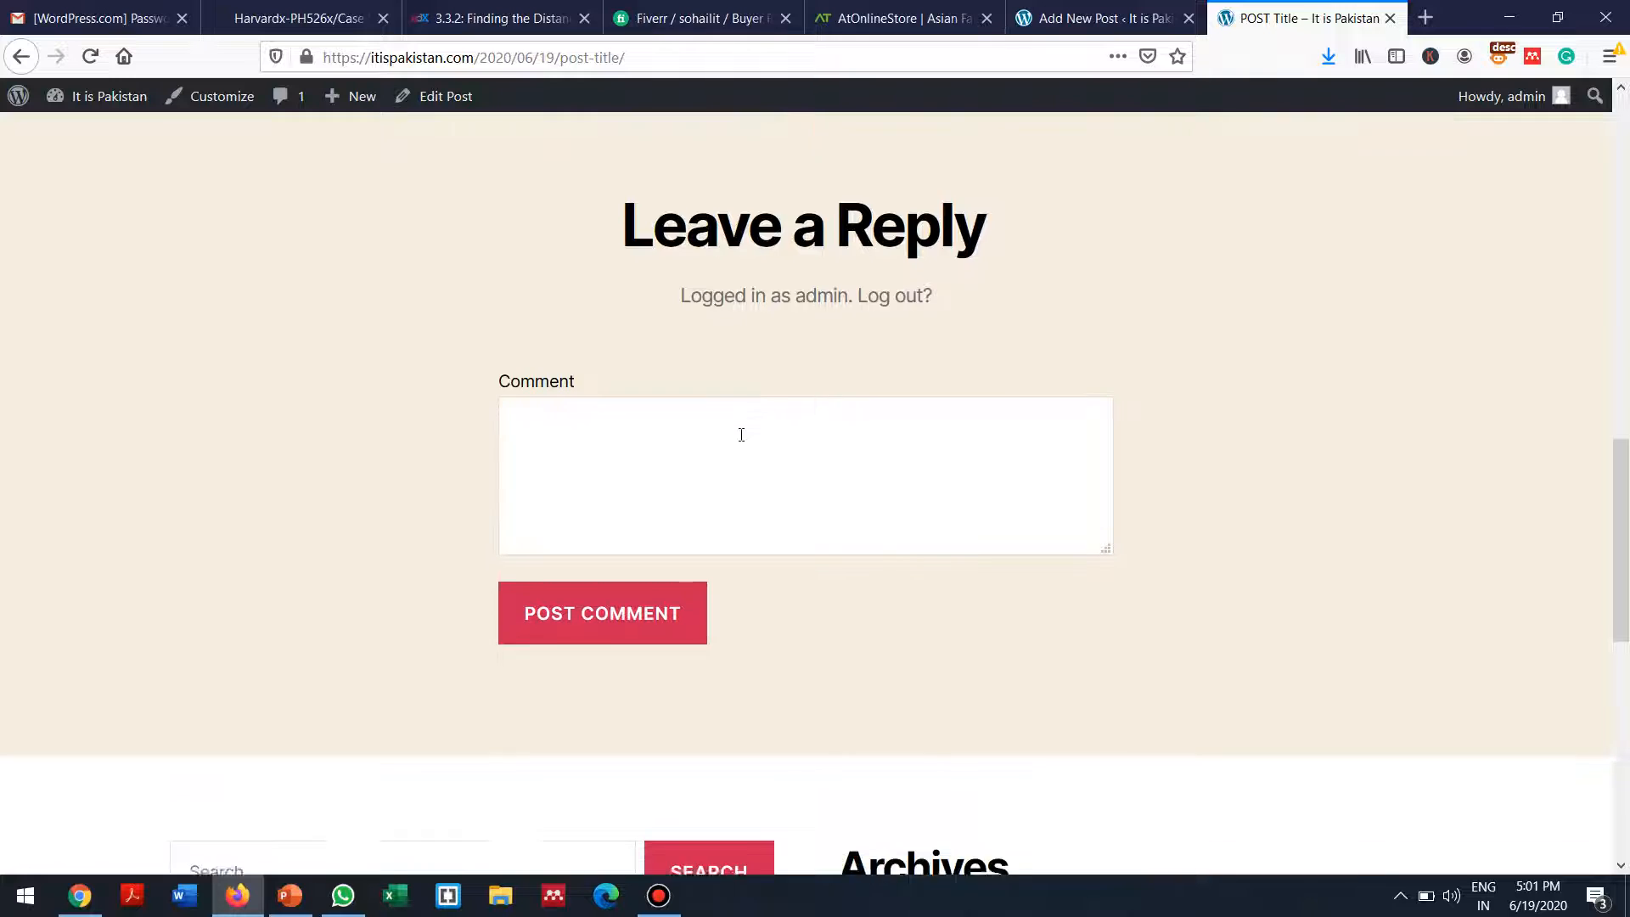
scroll(741, 435, "down", 5)
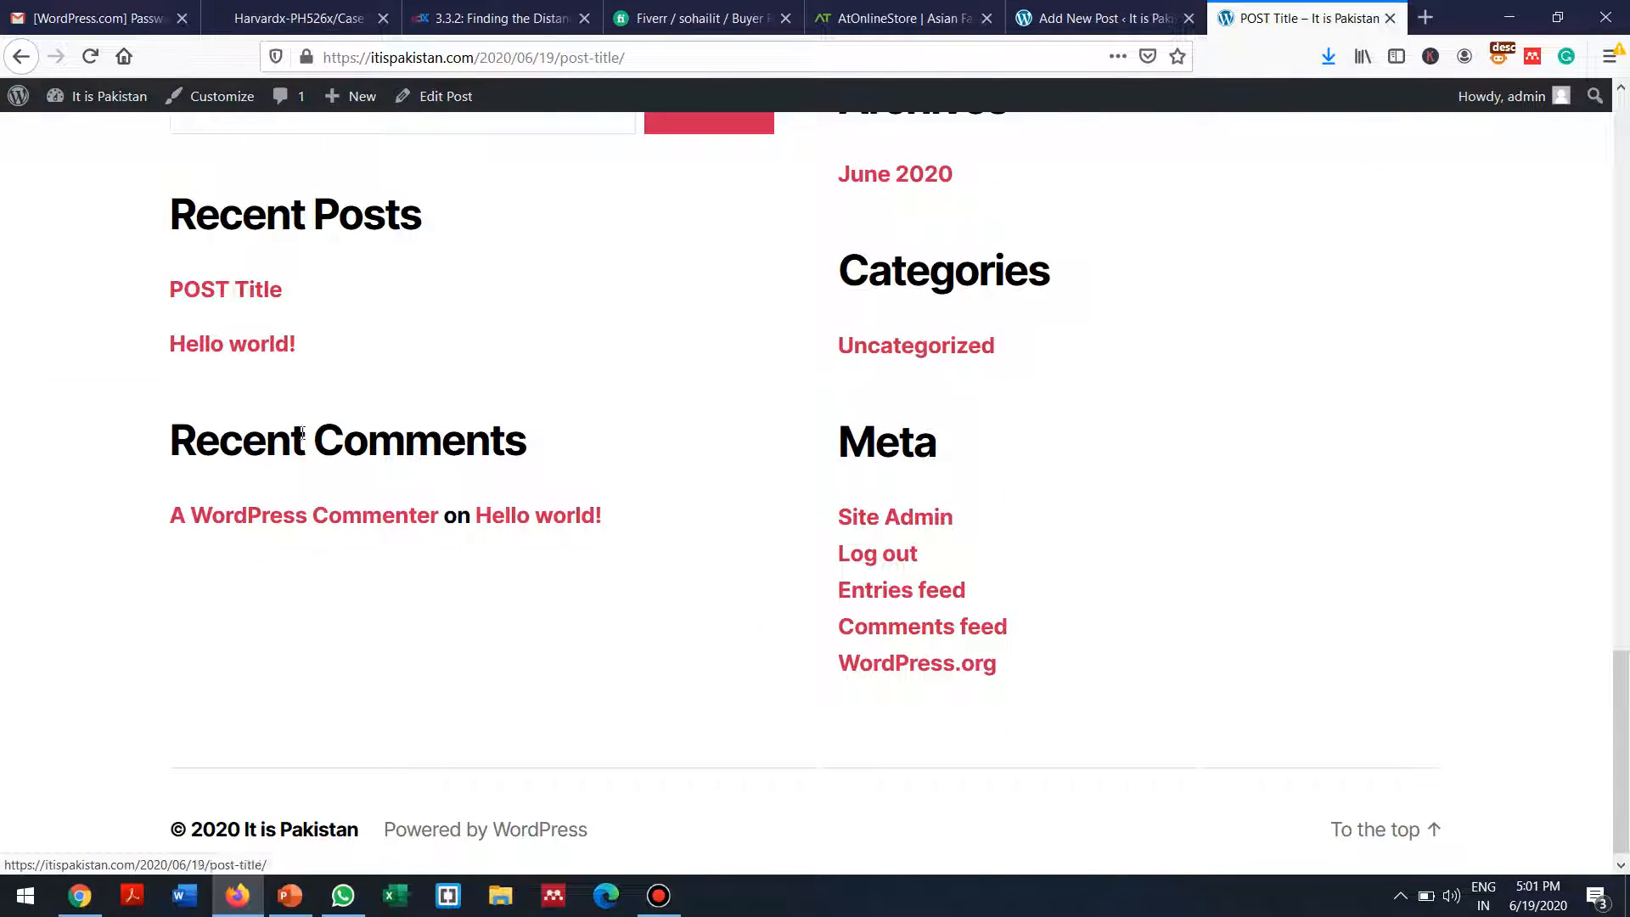
scroll(321, 433, "down", 1)
scroll(321, 433, "up", 1)
scroll(322, 433, "up", 20)
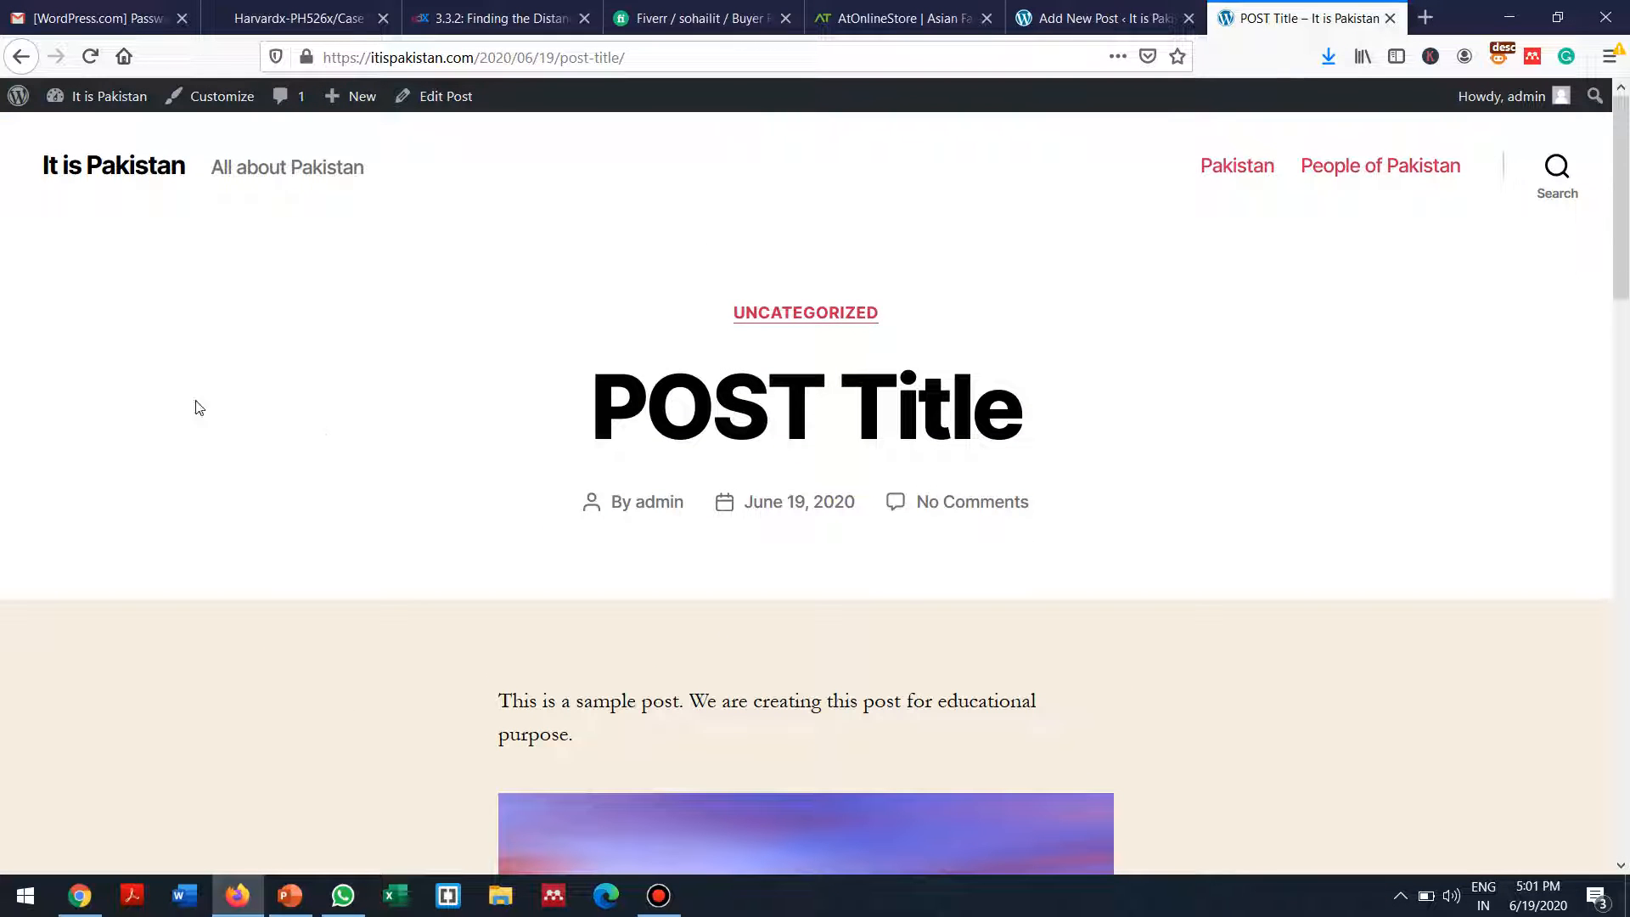
Step: Return to the site's homepage and review it from the footer widgets up to the POST Title entry
left_click(18, 57)
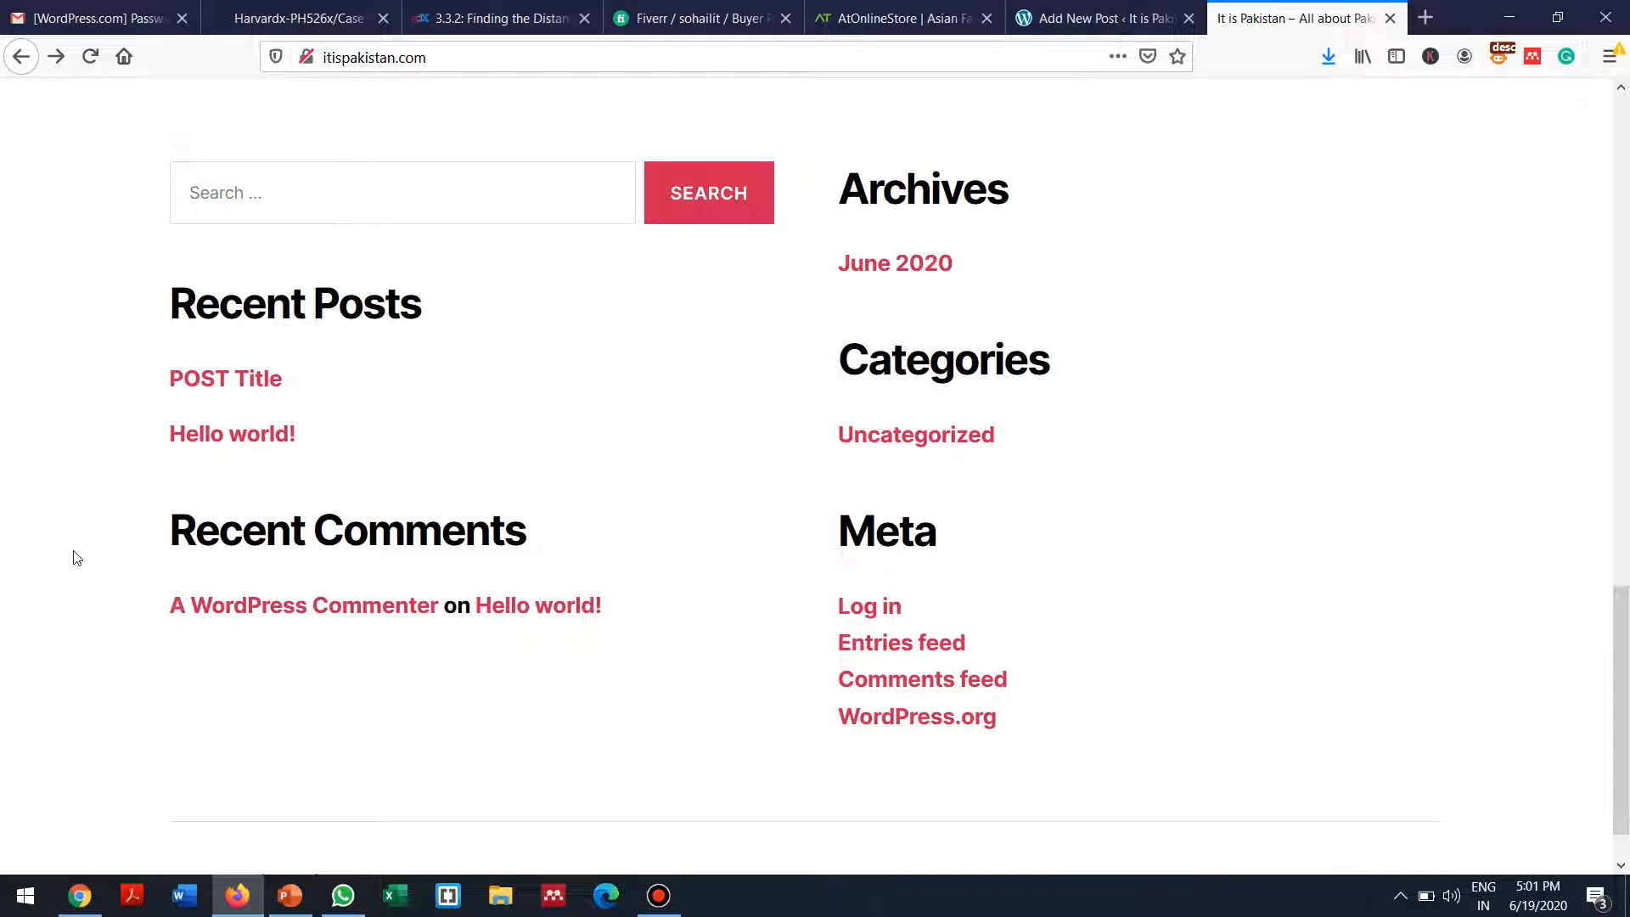
scroll(109, 698, "up", 10)
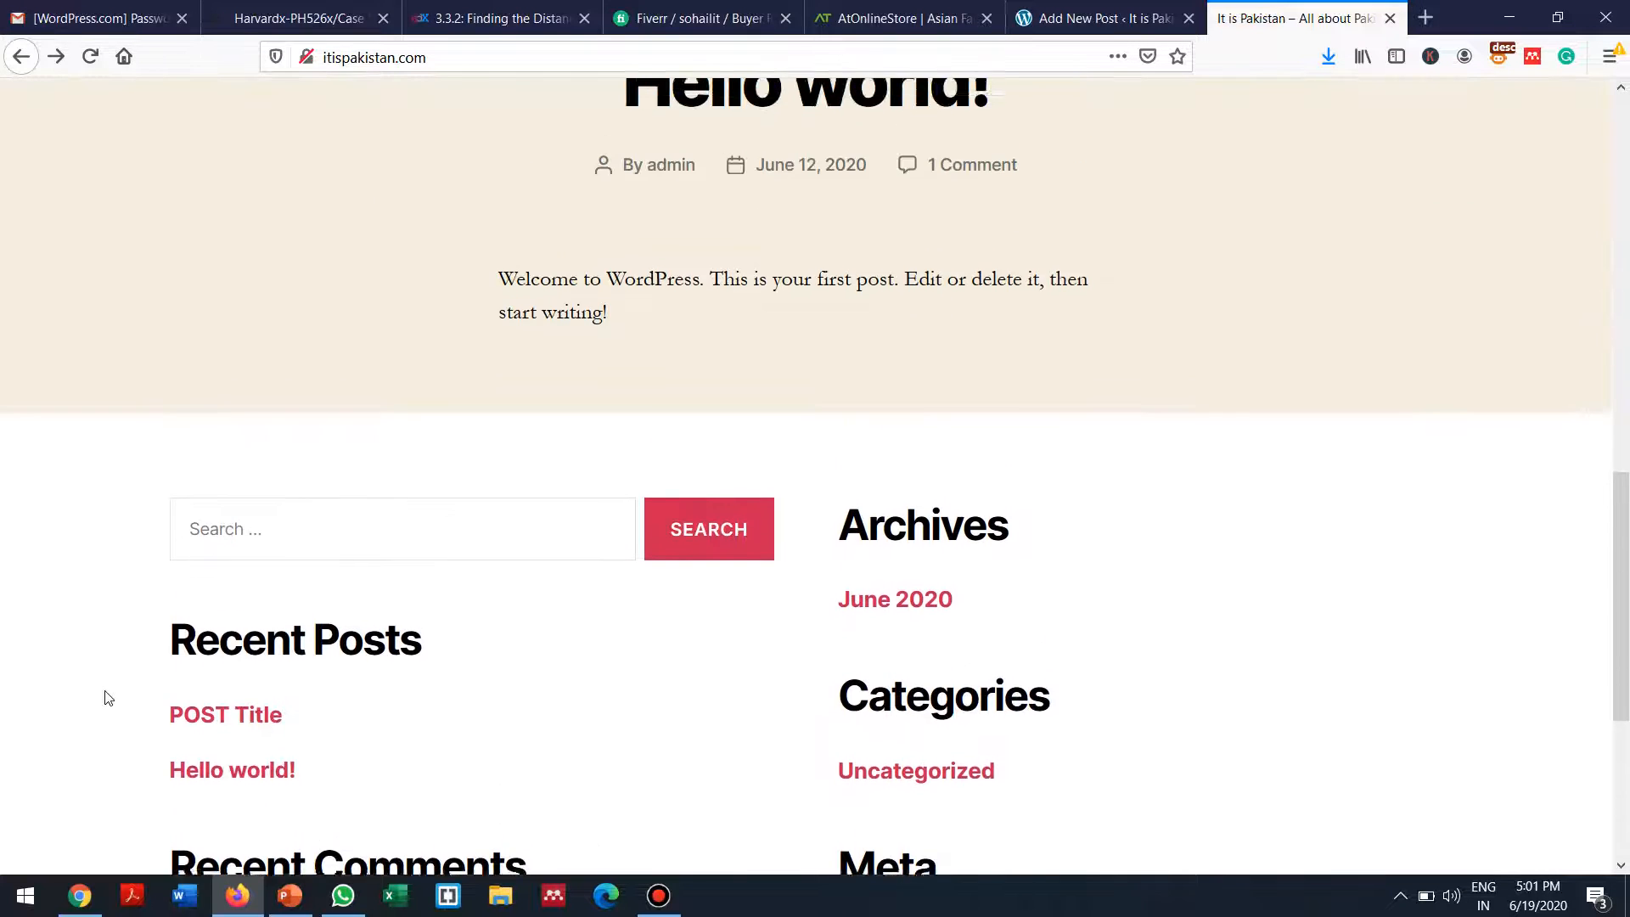
scroll(109, 698, "up", 8)
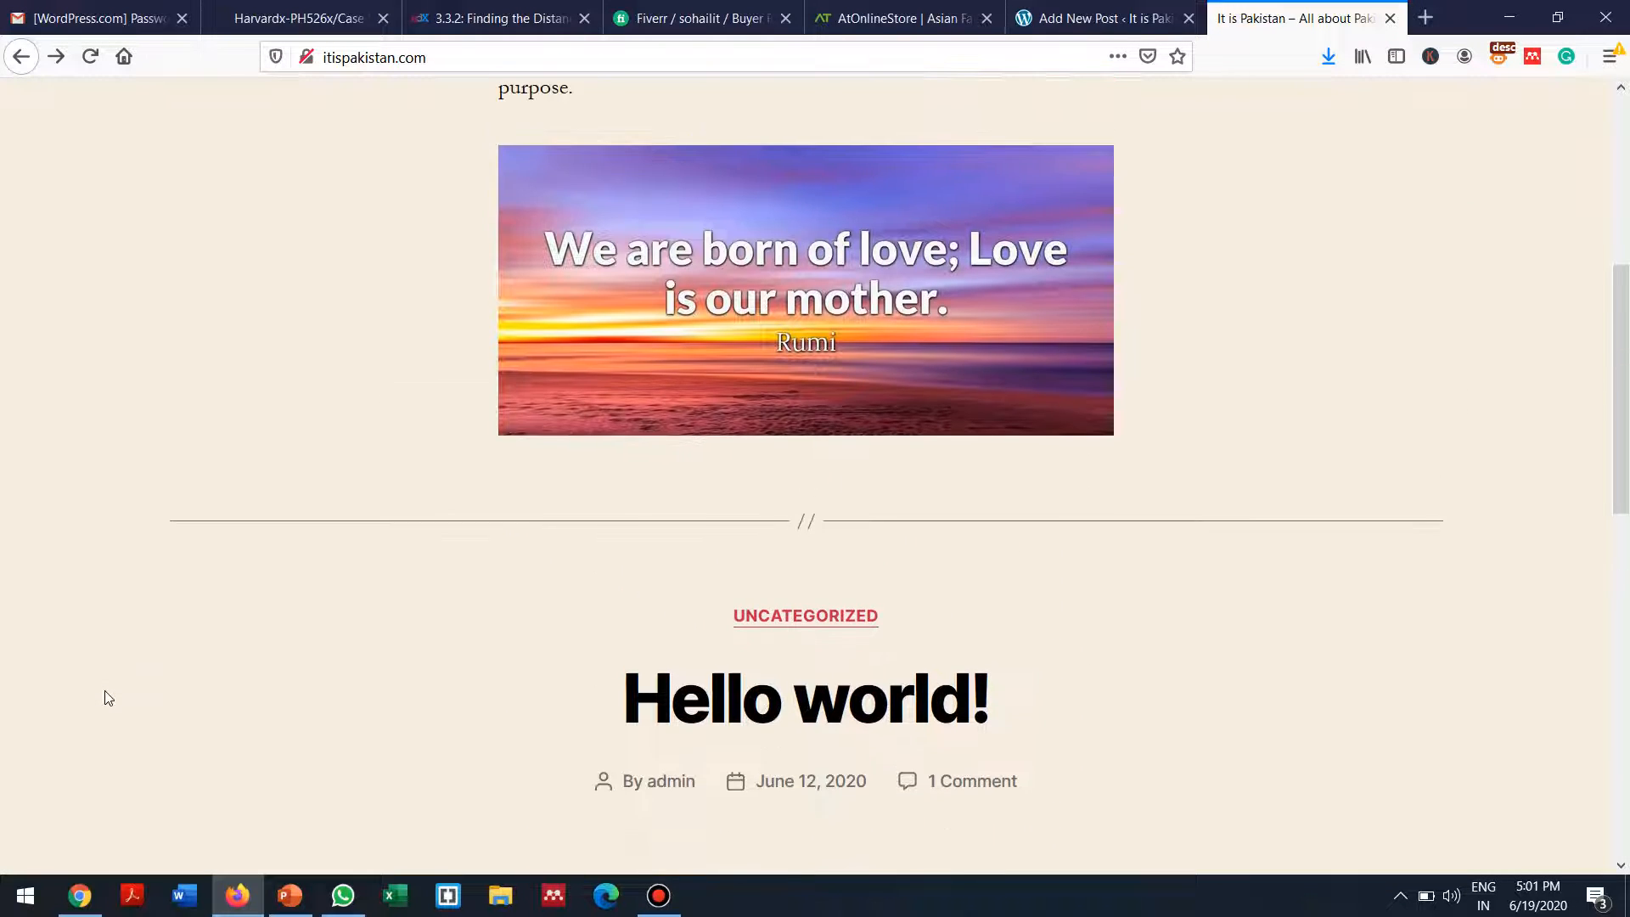
scroll(105, 690, "up", 3)
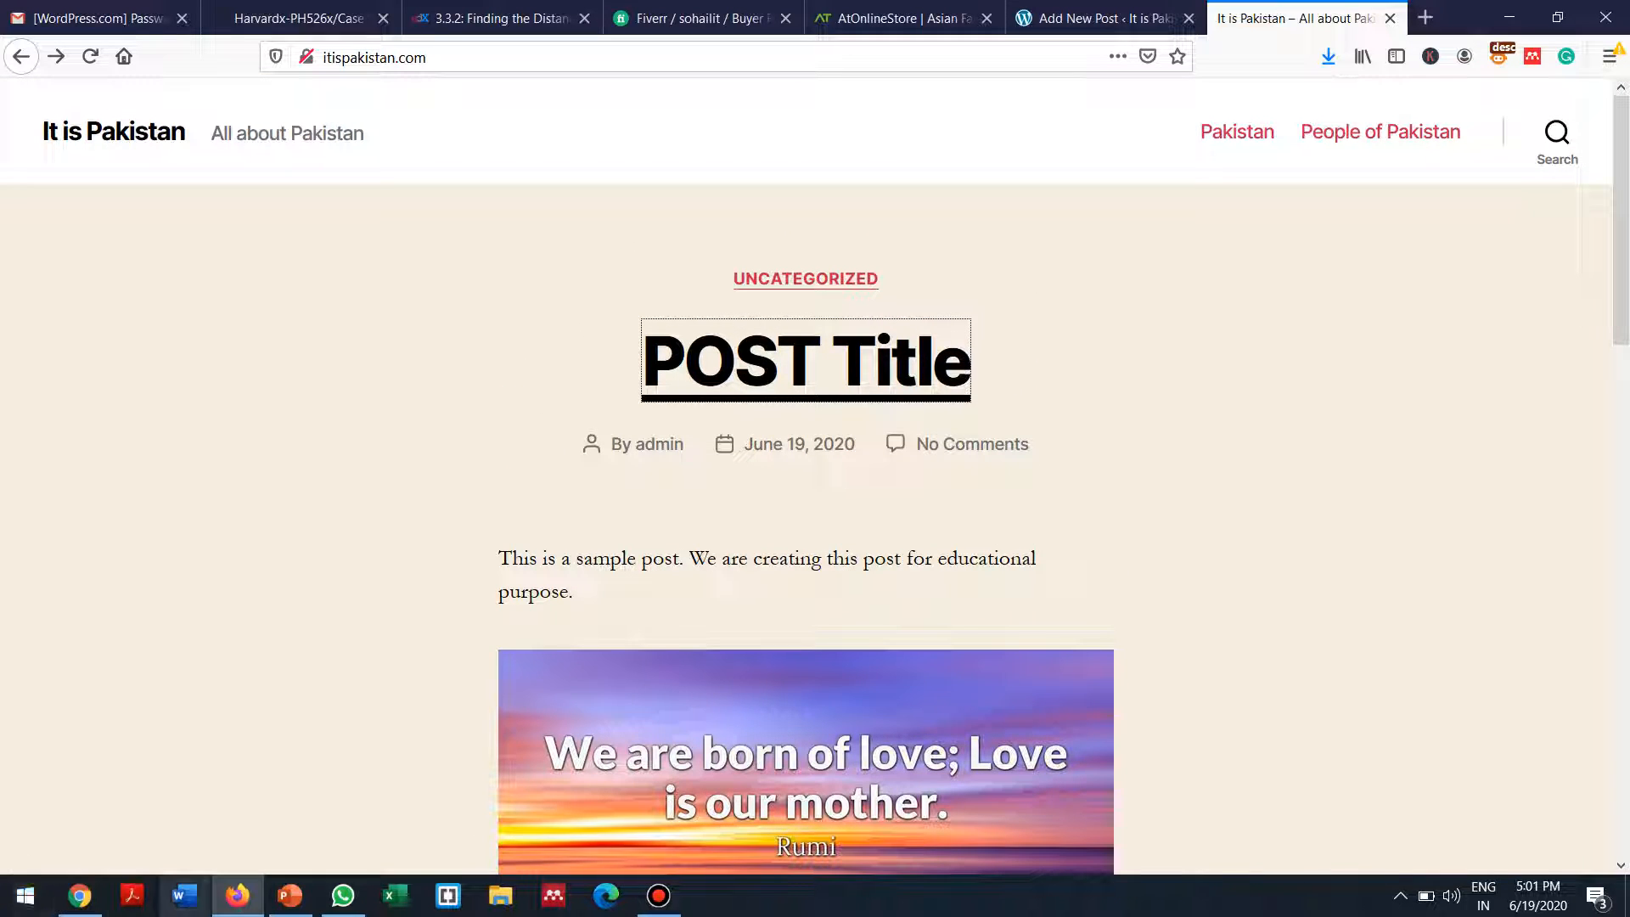
Step: Switch to the WordPress Lec 3.pptx presentation in PowerPoint and run the slide show from the beginning to the POSTS slide
left_click(289, 895)
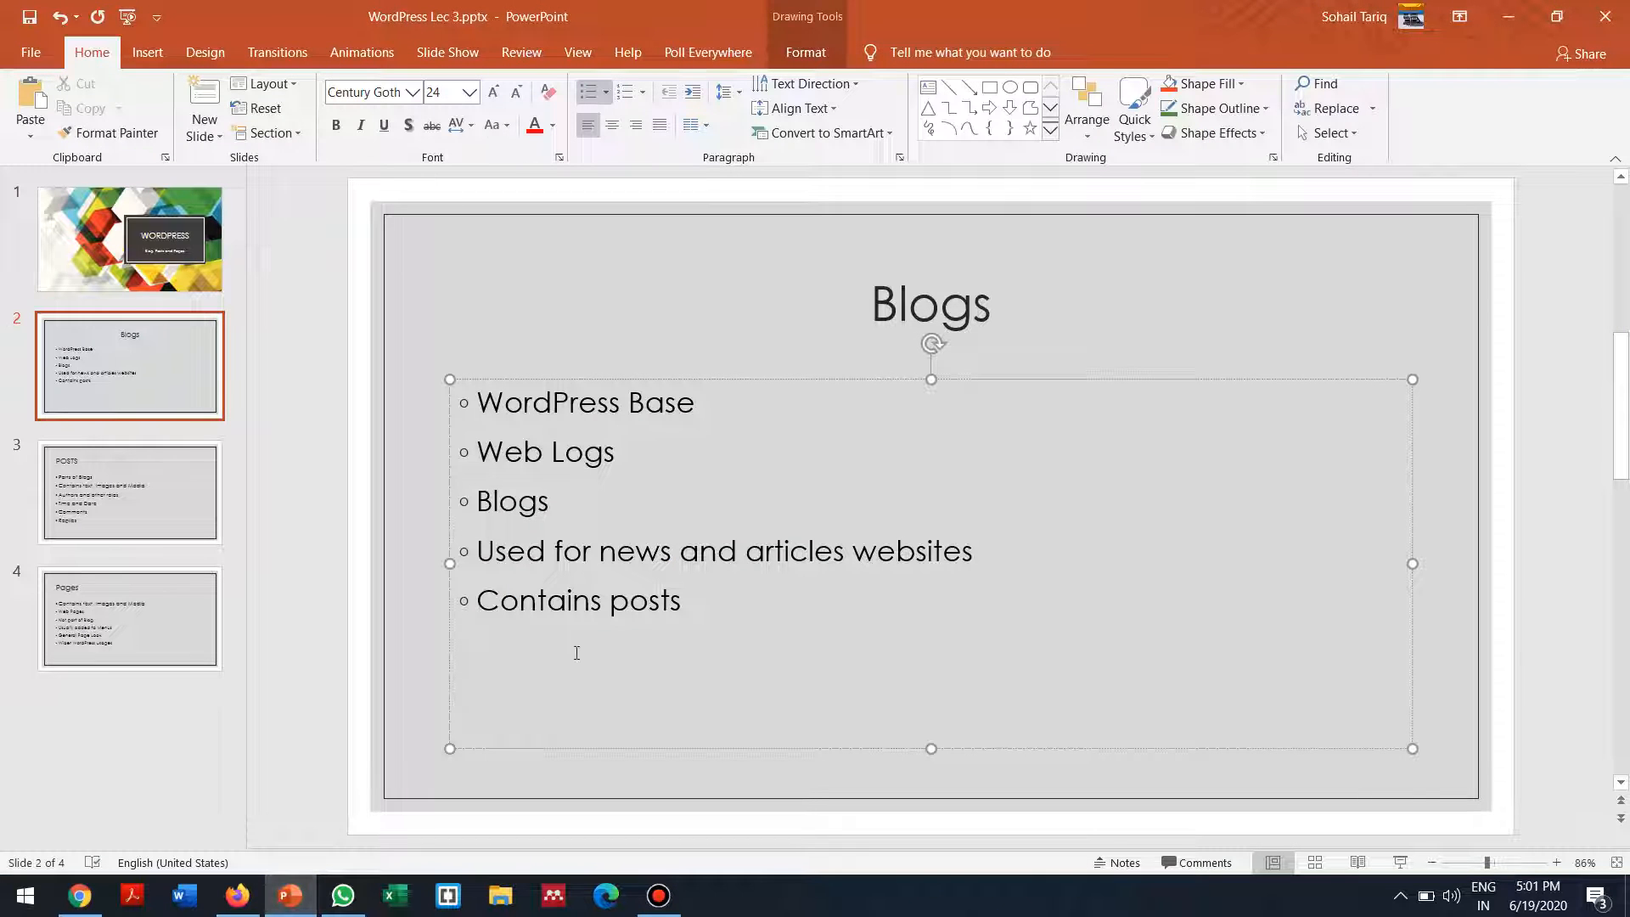
key("F5")
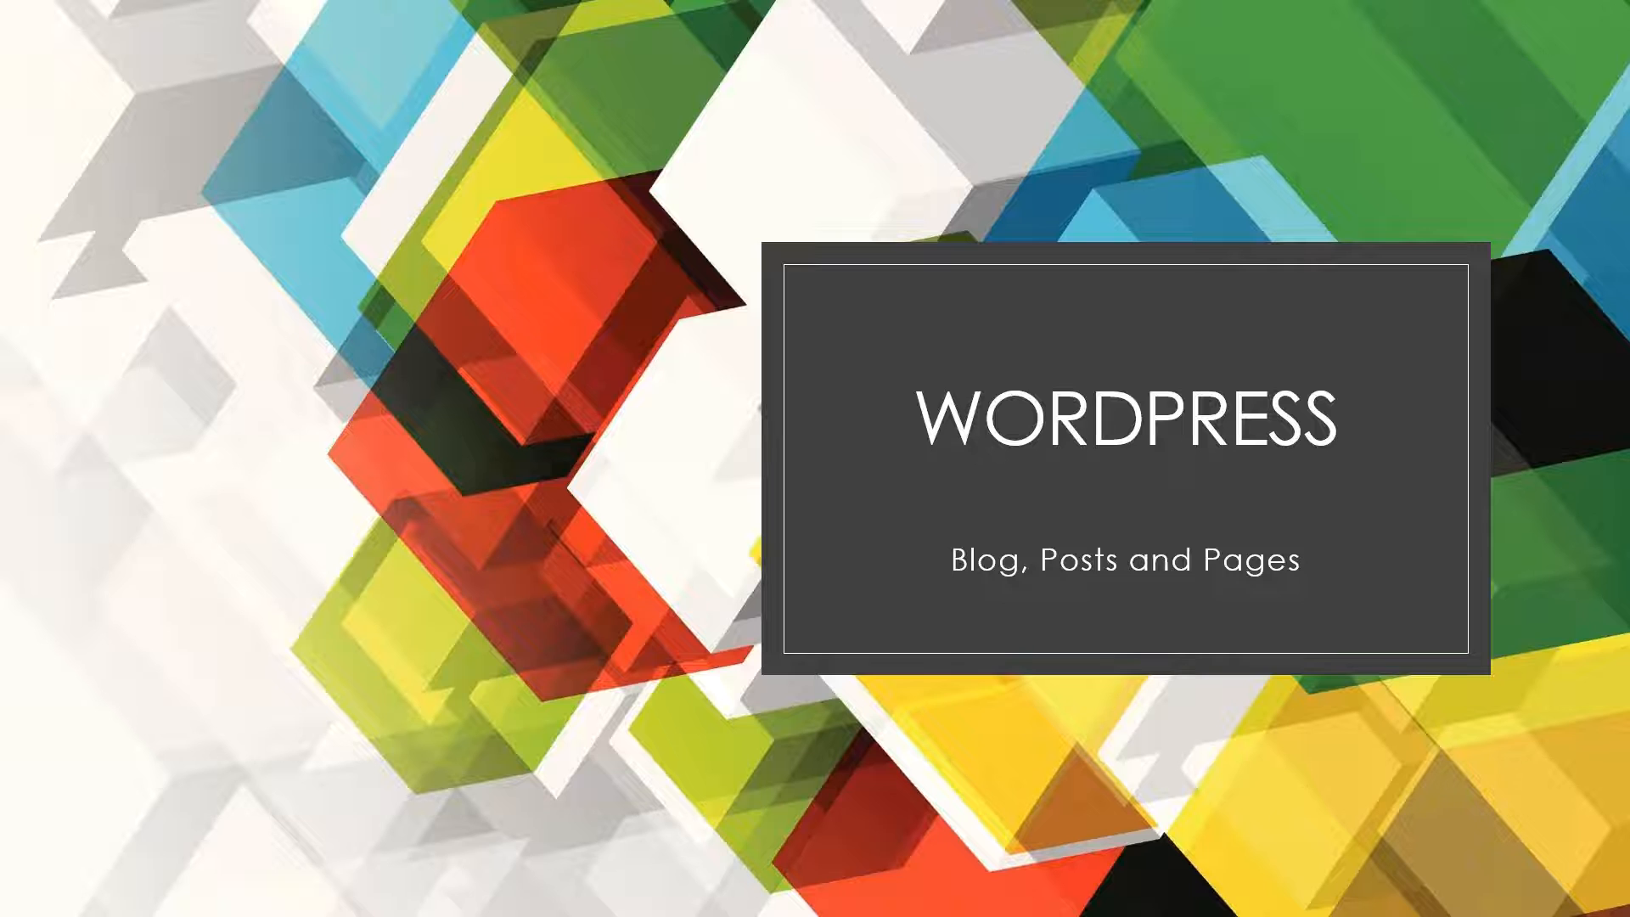
key("Right")
key("Right")
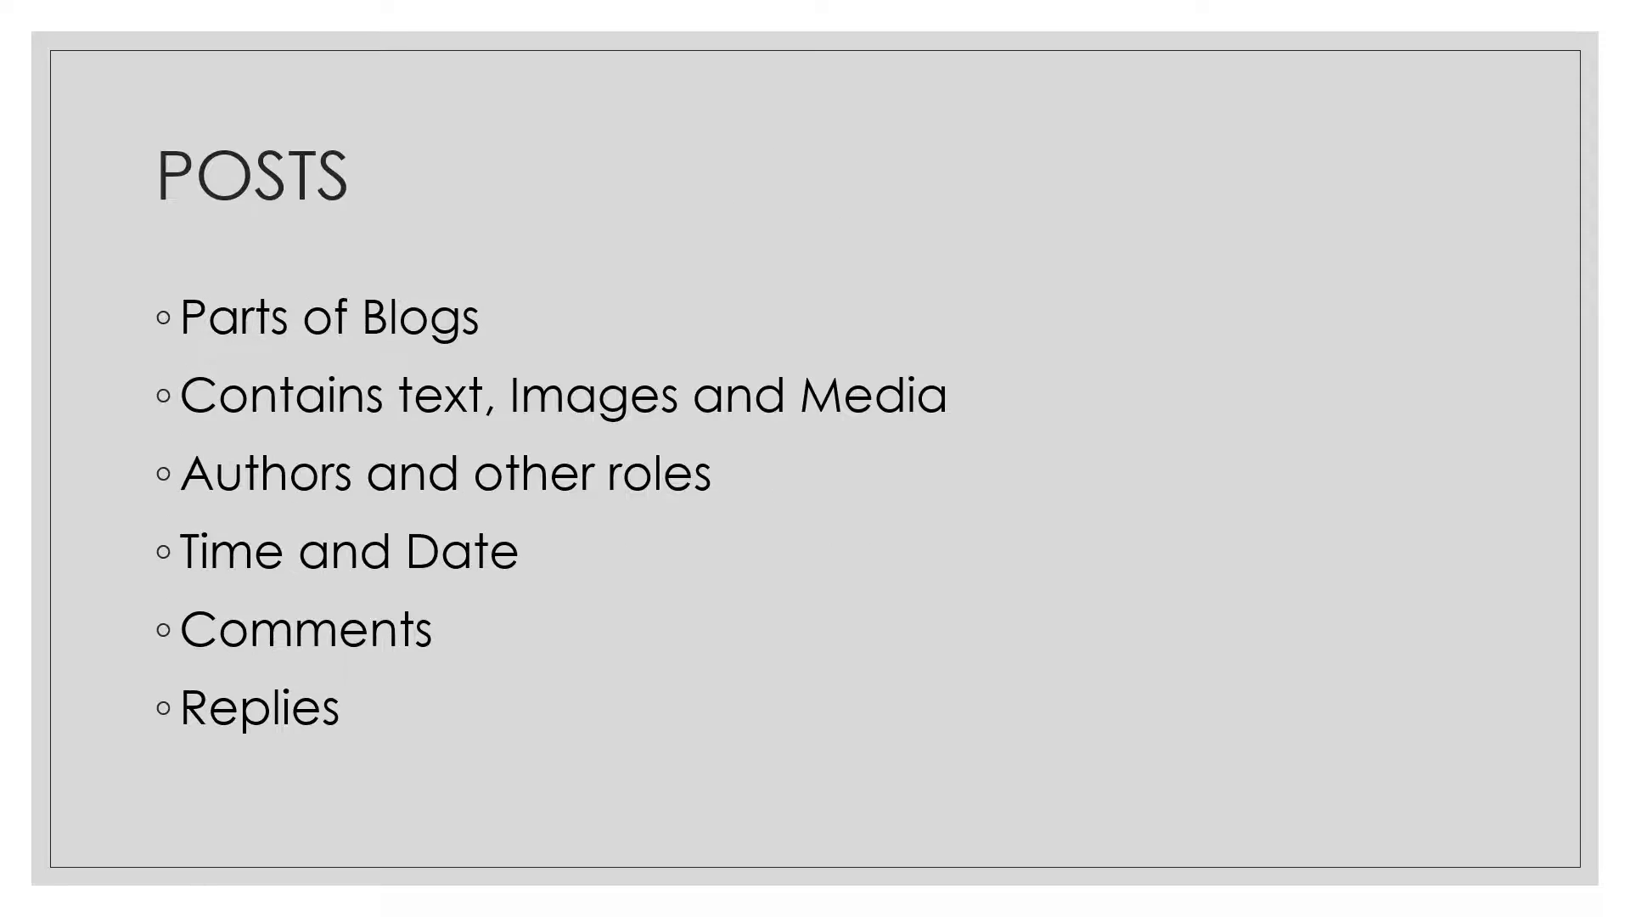